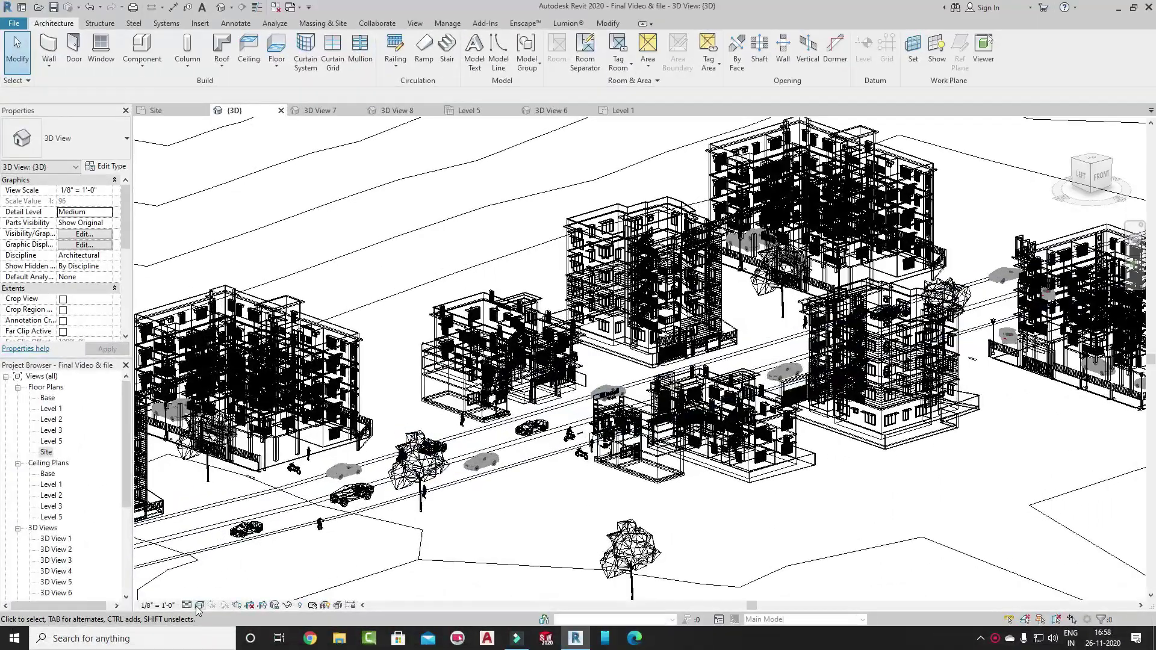
Set the 3D view's visual style to Hidden Line and frame the site around the street
left_click(200, 605)
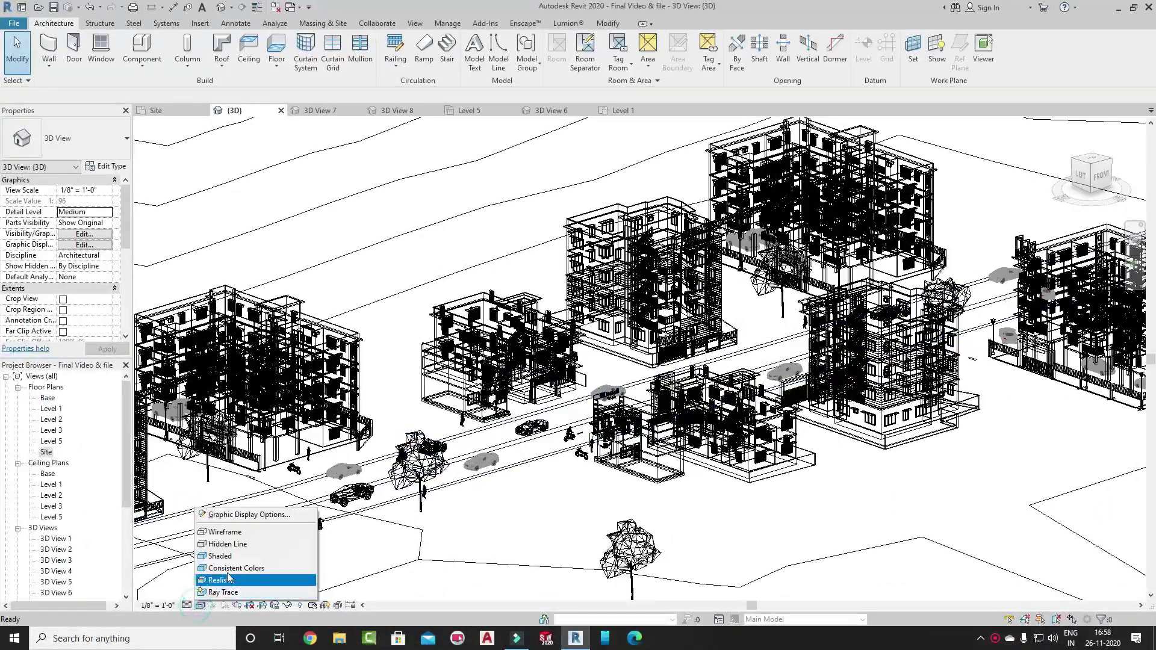
left_click(240, 544)
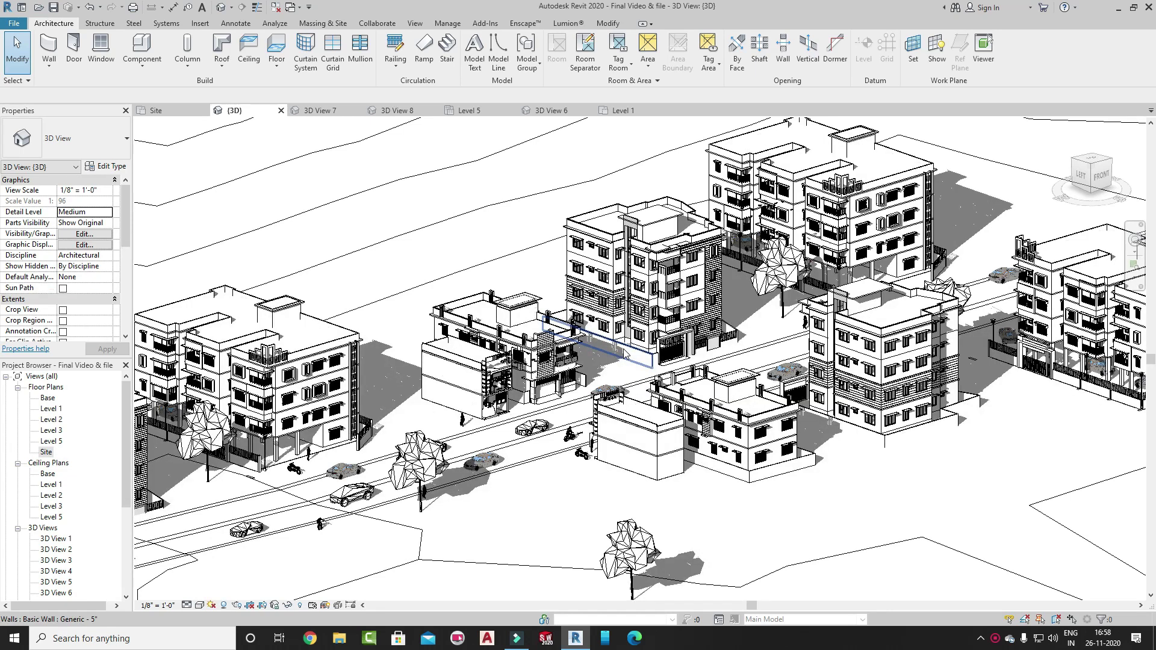
middle_click_drag(578, 475, 645, 444)
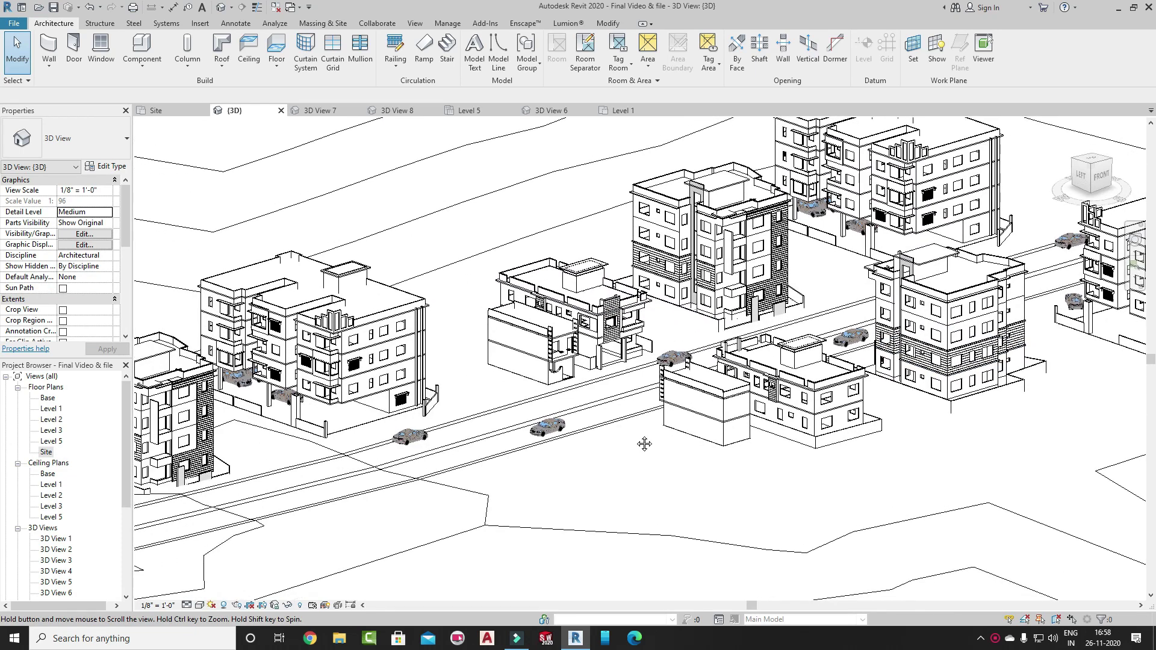
scroll(623, 345, "down", 1)
scroll(623, 345, "down", 1)
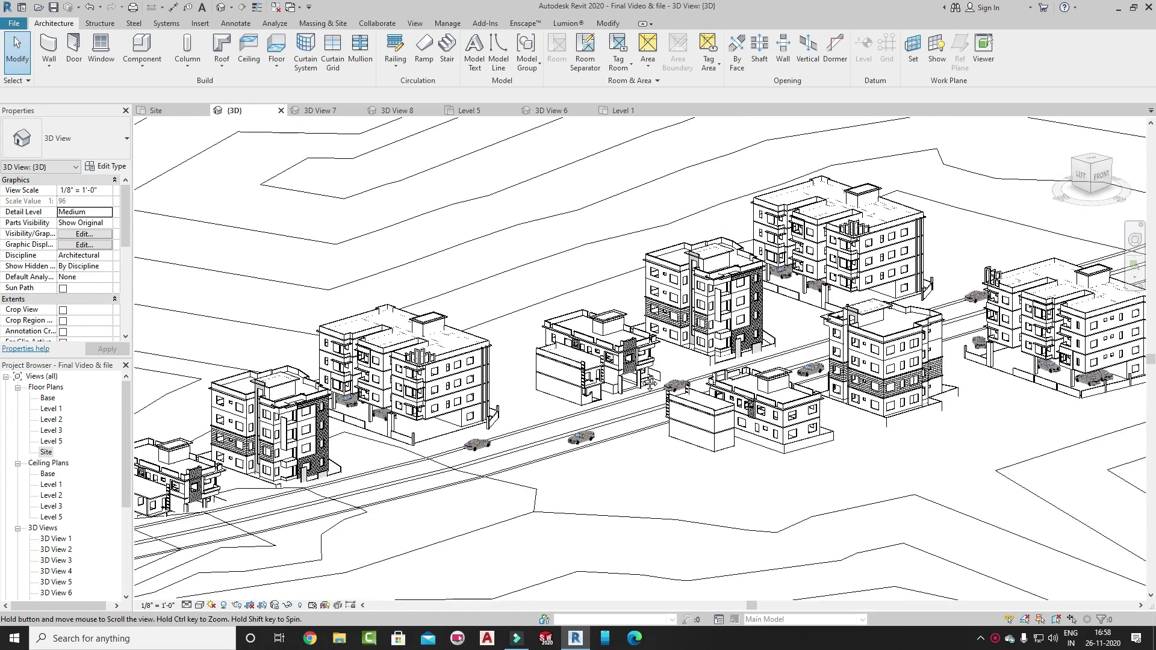
scroll(623, 345, "down", 1)
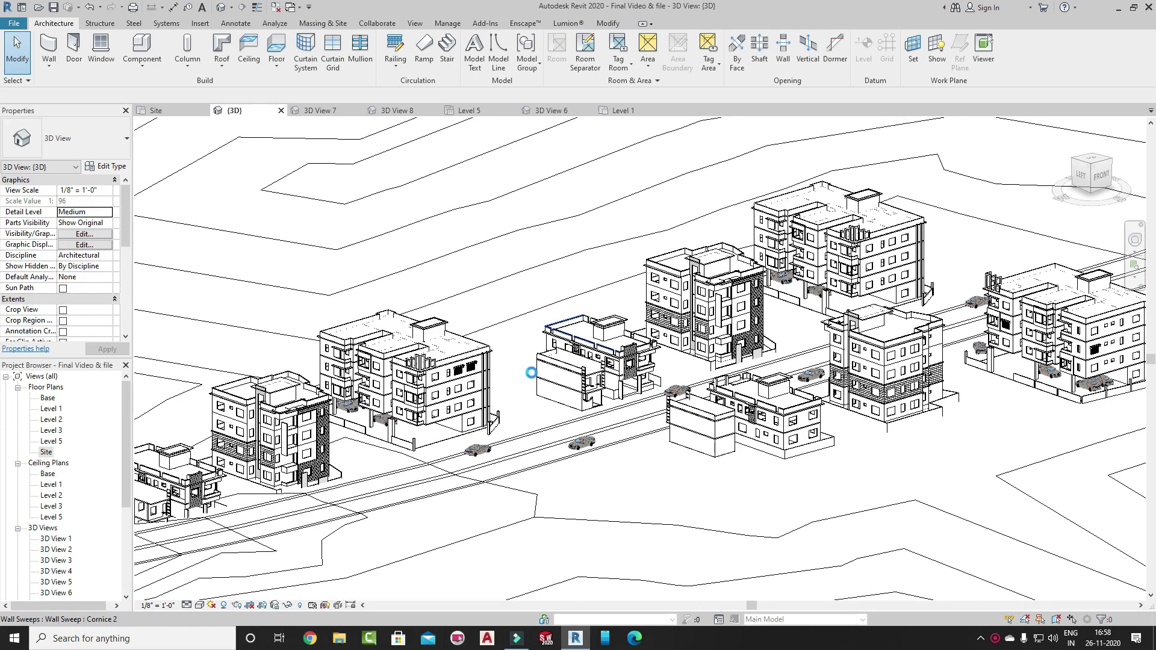
scroll(542, 364, "up", 2)
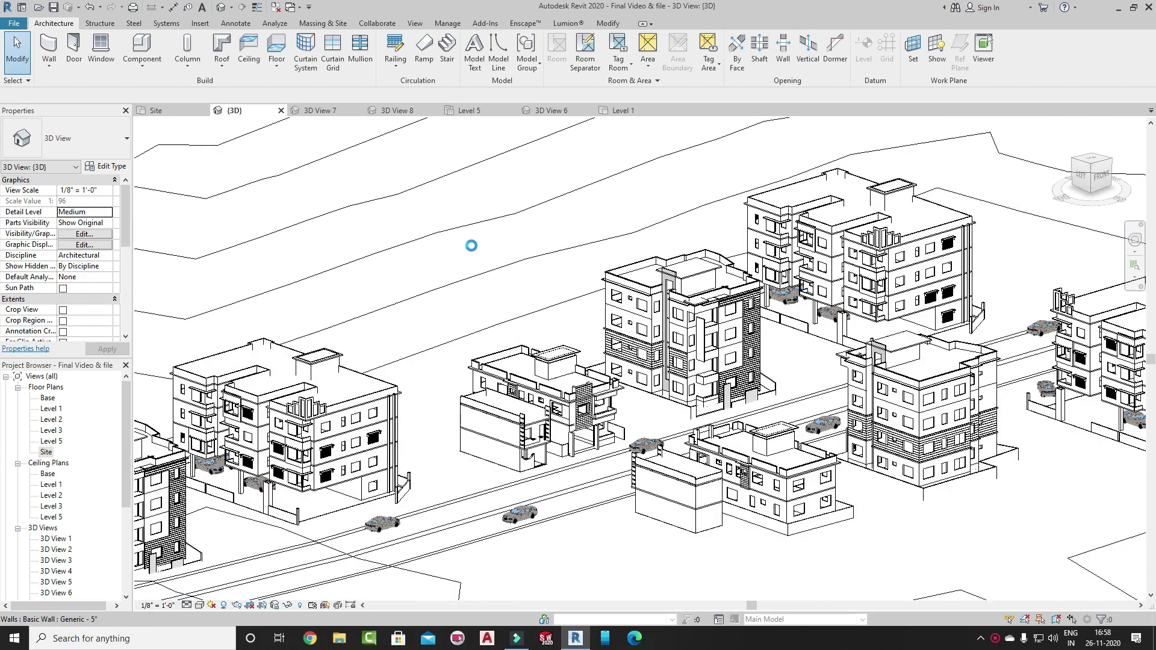
scroll(472, 246, "down", 2)
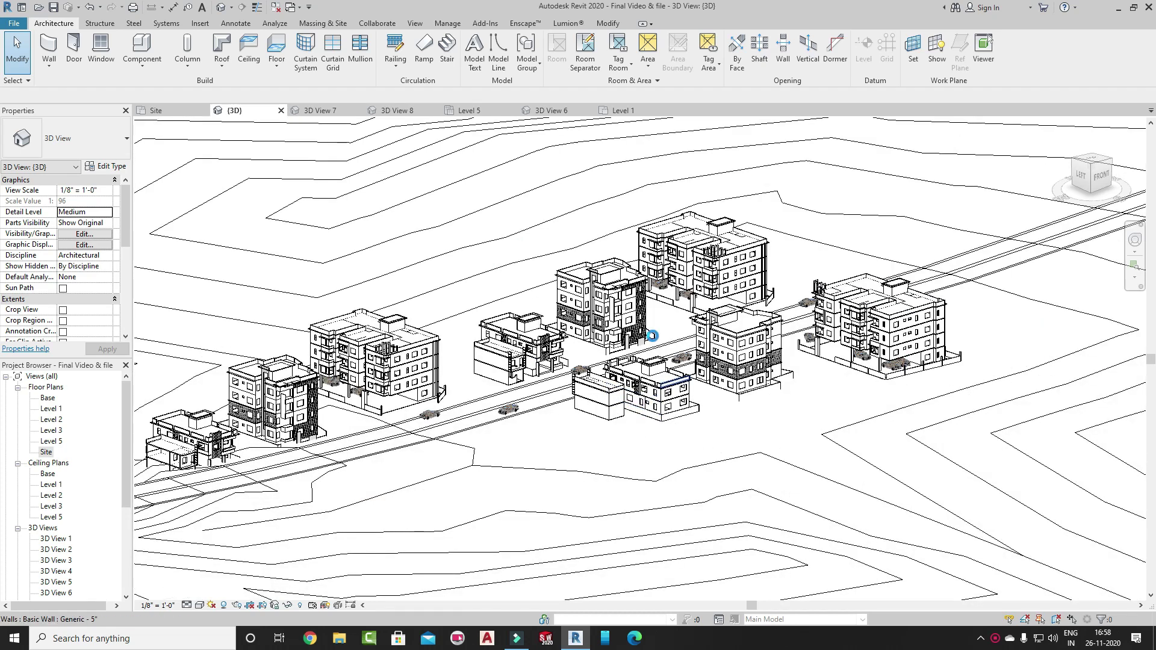
scroll(644, 374, "up", 1)
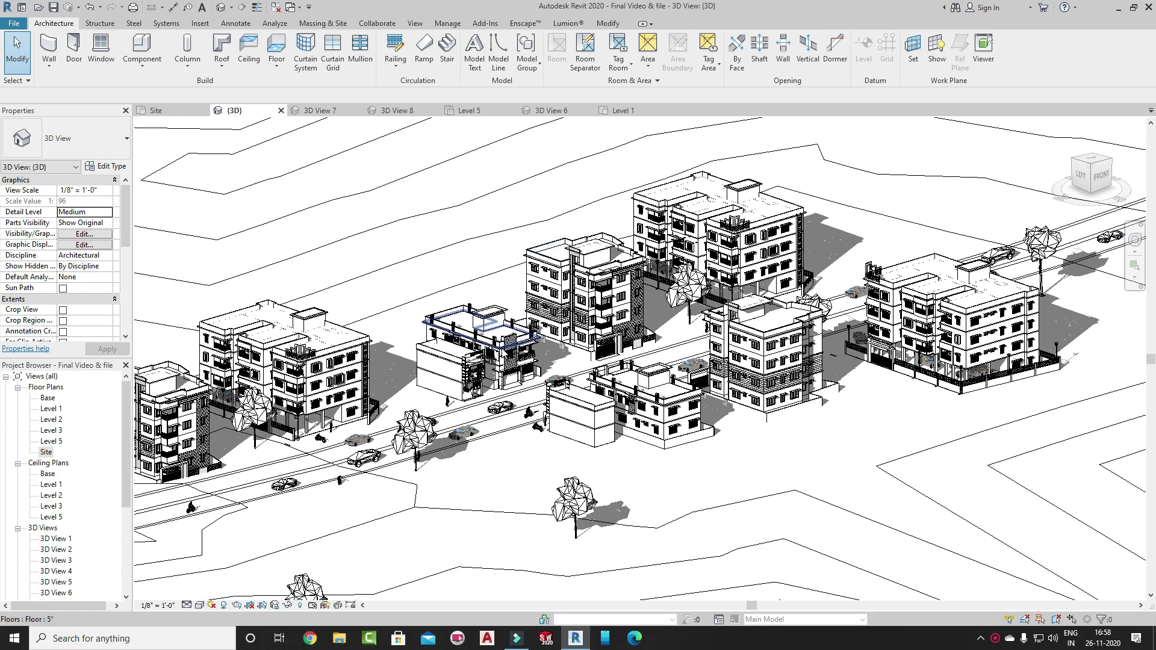
scroll(482, 328, "up", 1)
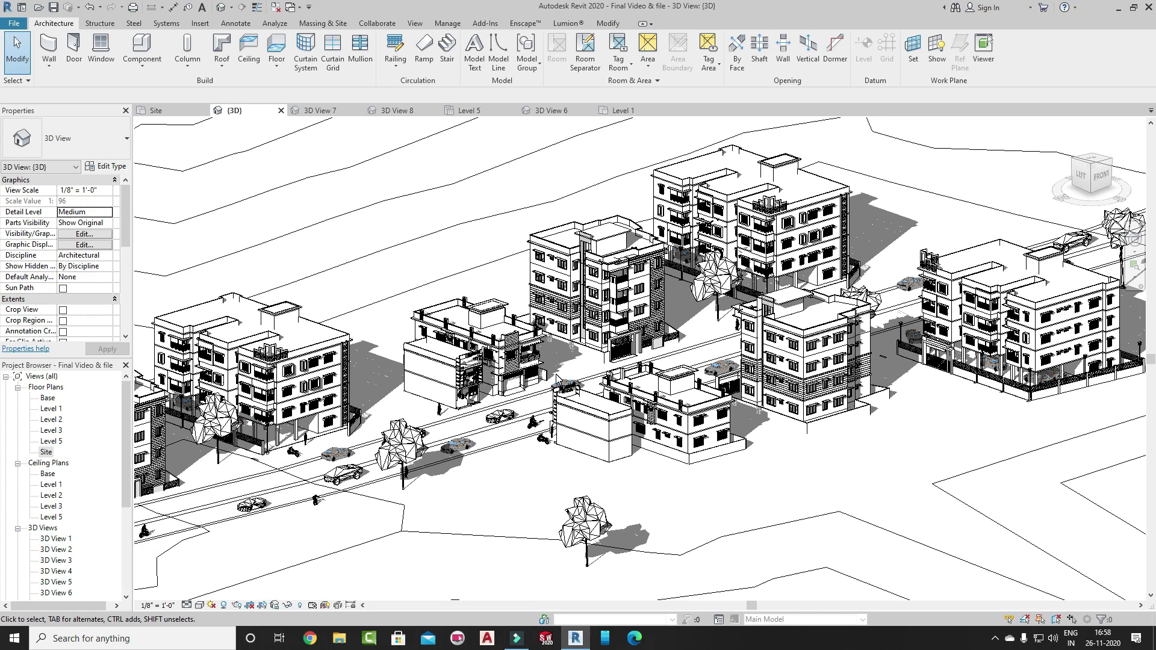
left_click(312, 640)
Load the GrabCAD model library in Chrome
left_click(248, 33)
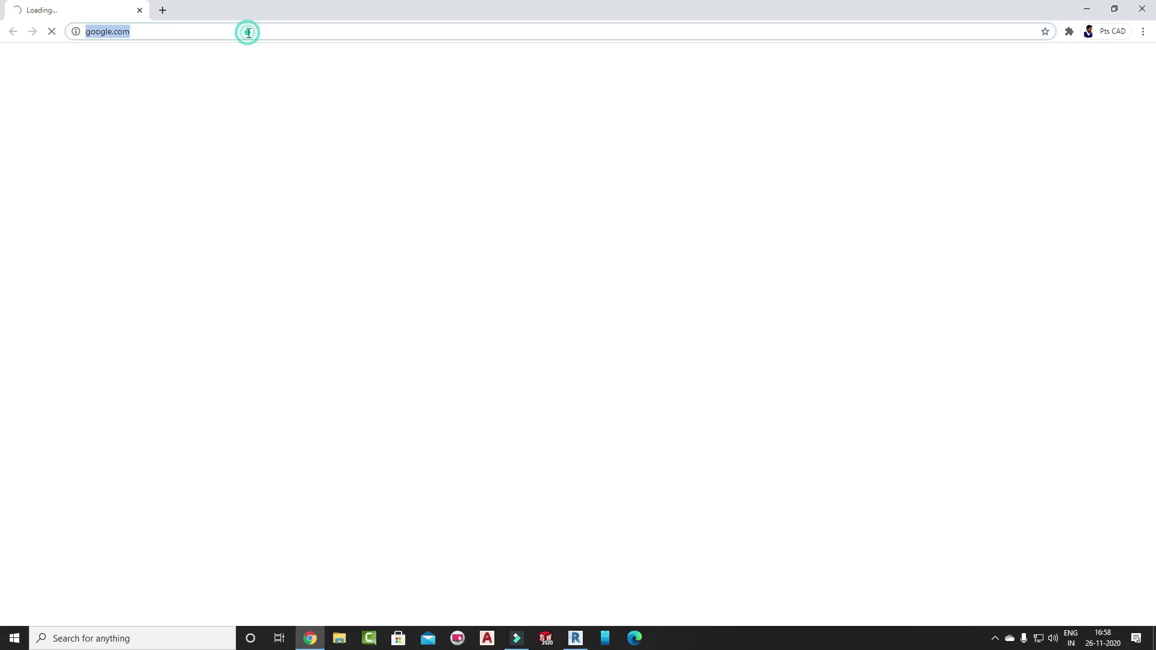
type("gra")
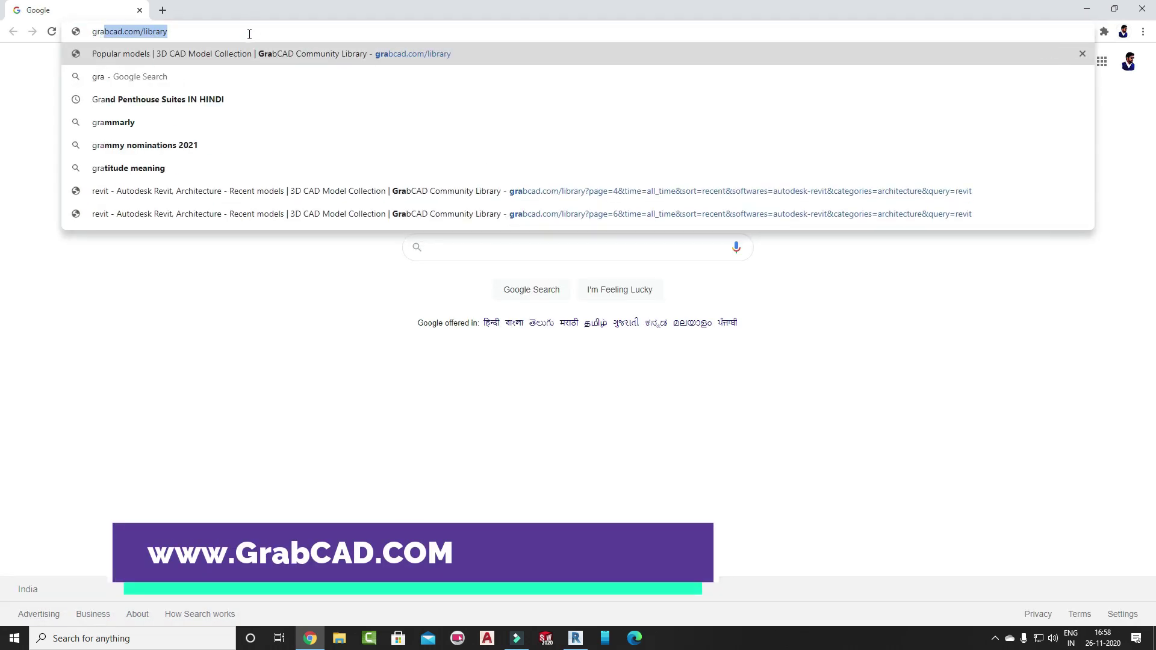
type("b")
key("Return")
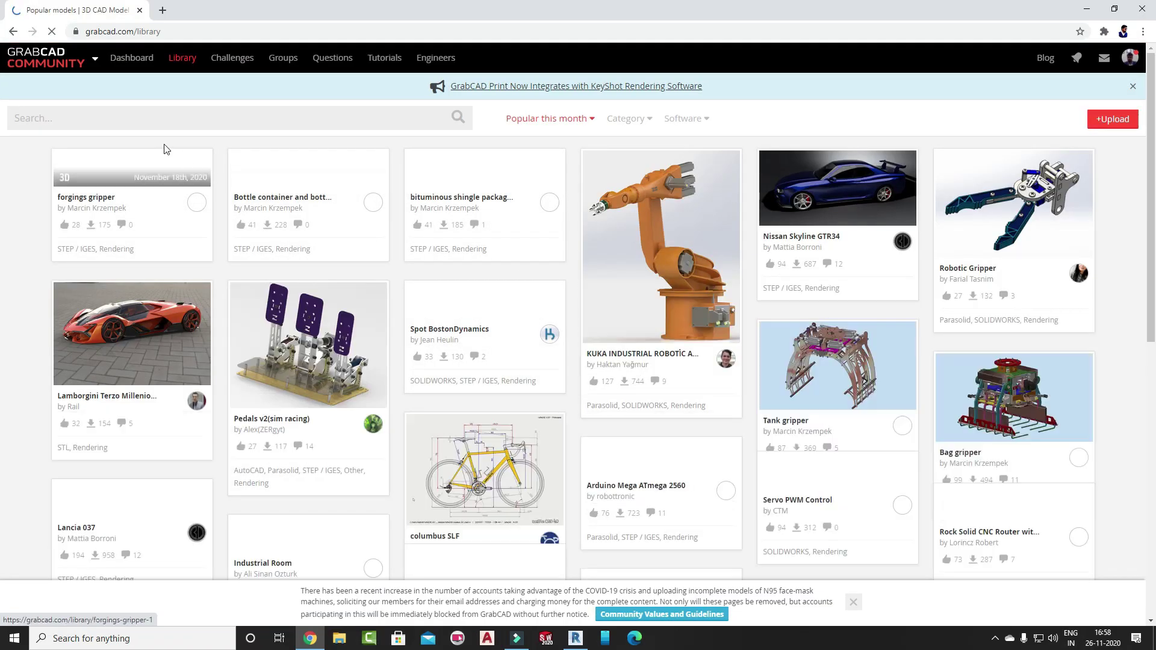
left_click(128, 116)
Sort the library by Popular all time, filtered to Architecture and Autodesk Revit
left_click(561, 119)
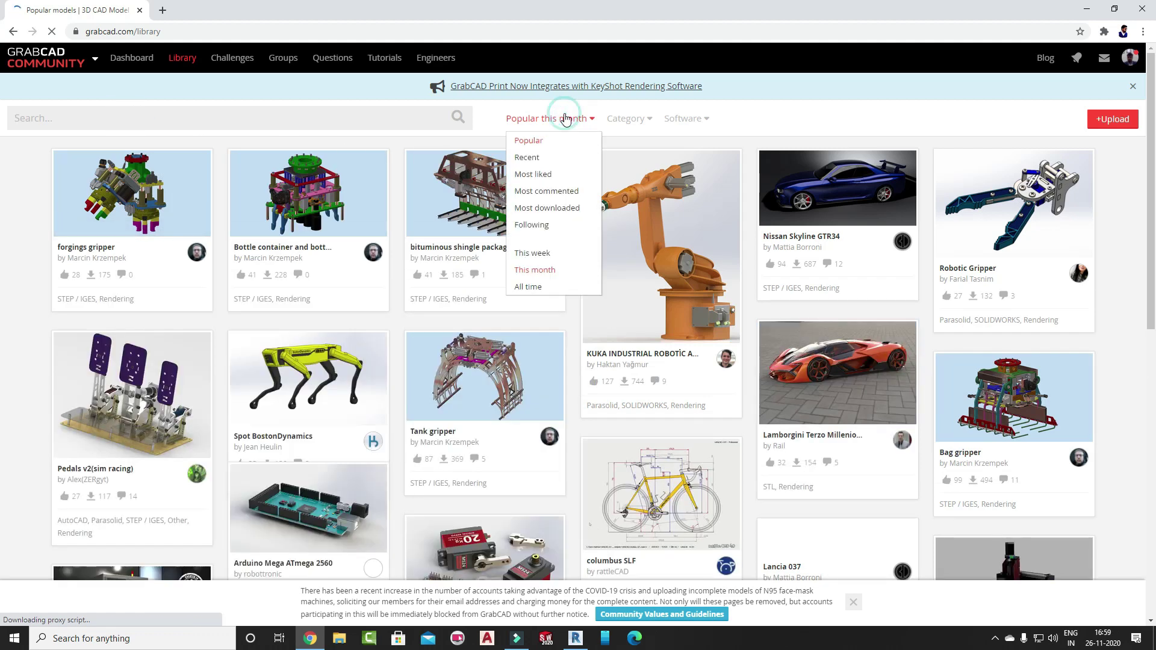
left_click(528, 287)
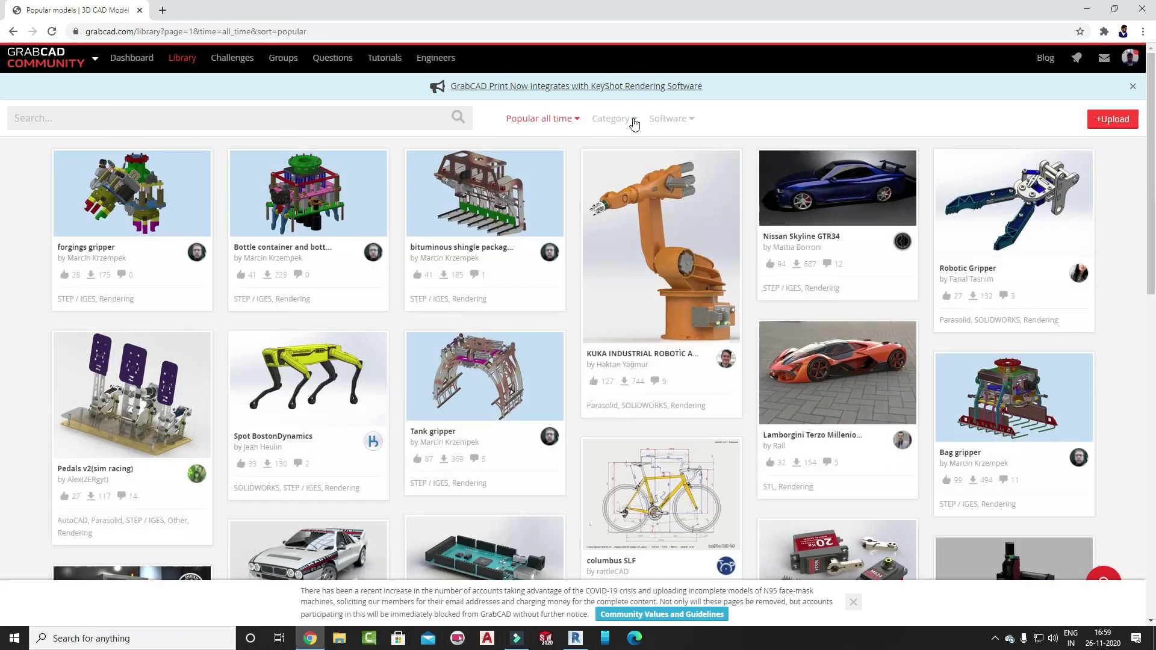
left_click(620, 120)
left_click(623, 193)
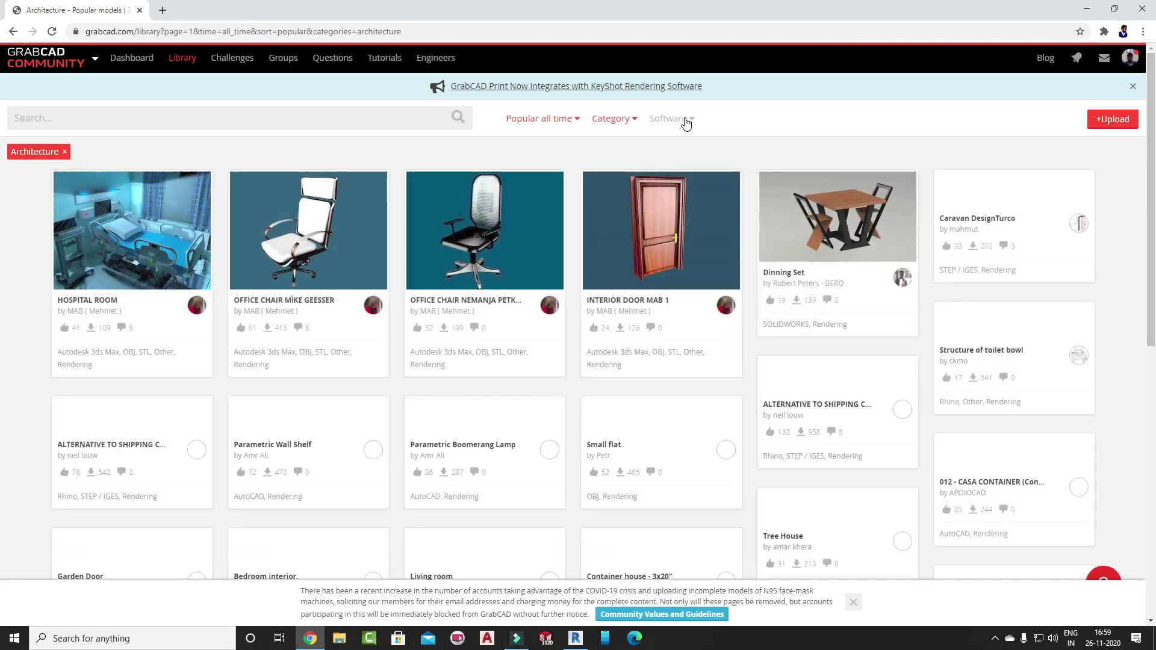
left_click(680, 121)
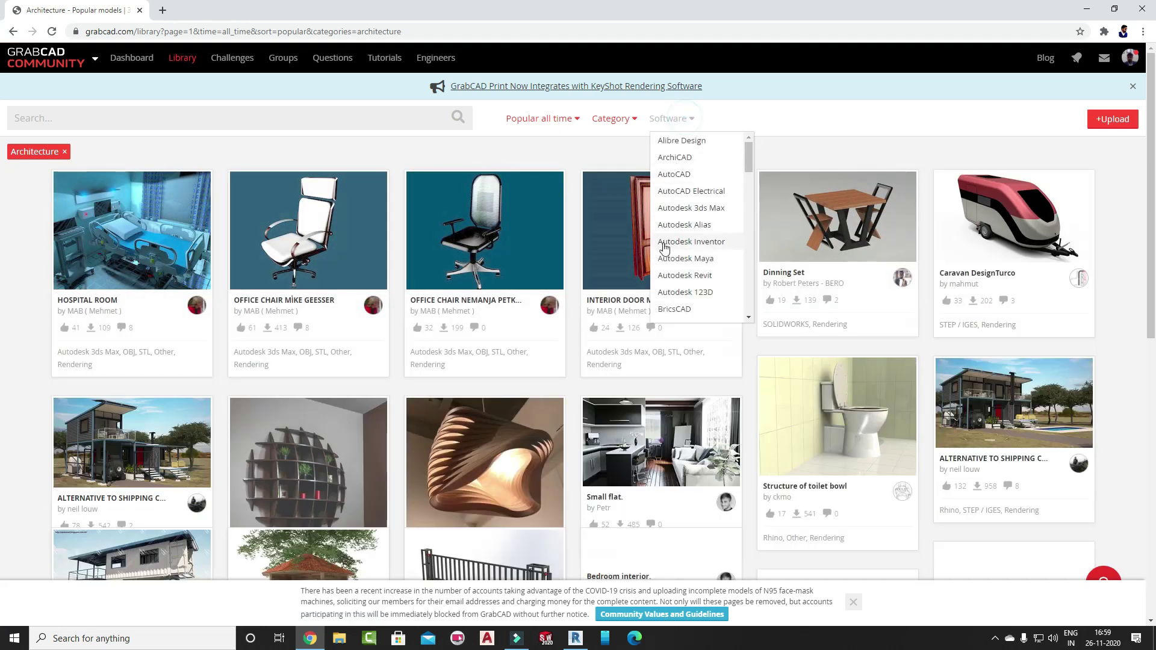
left_click(693, 280)
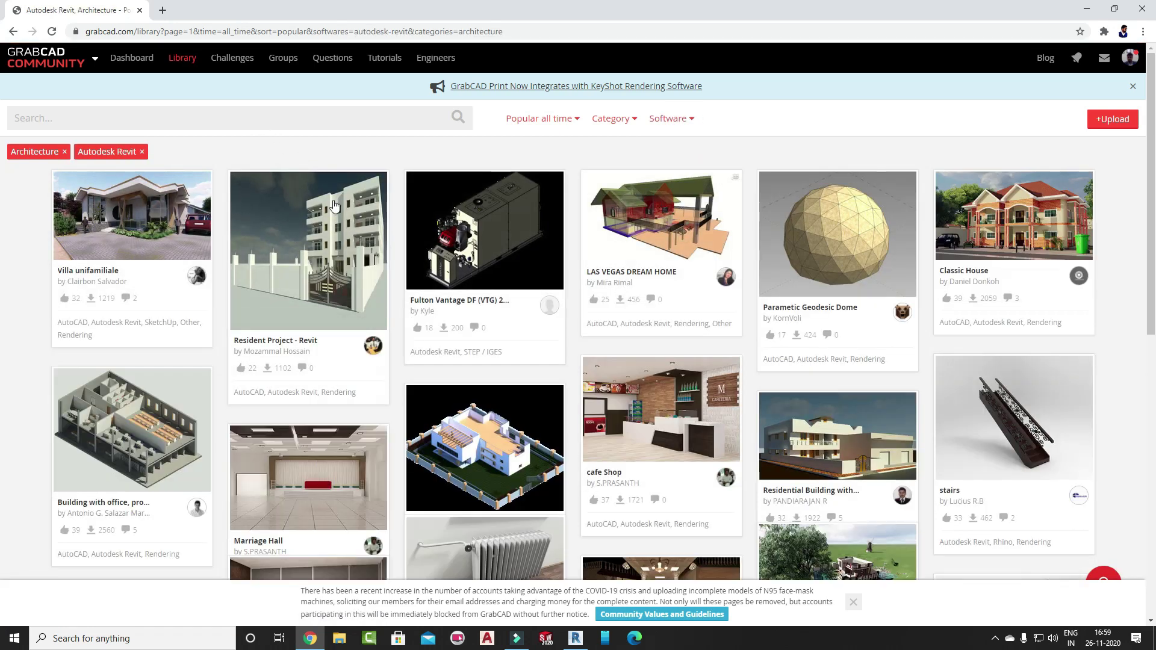
Scroll through the first page of results and go to page 2
scroll(816, 367, "down", 2)
scroll(728, 162, "down", 3)
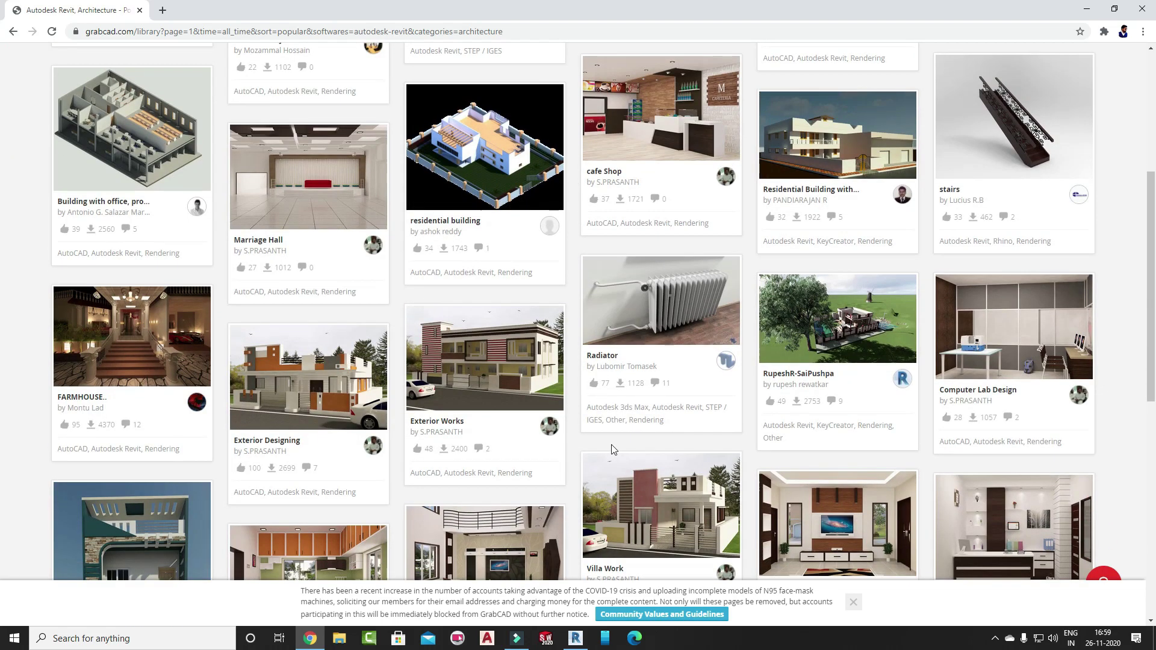
scroll(612, 449, "down", 4)
scroll(658, 354, "down", 3)
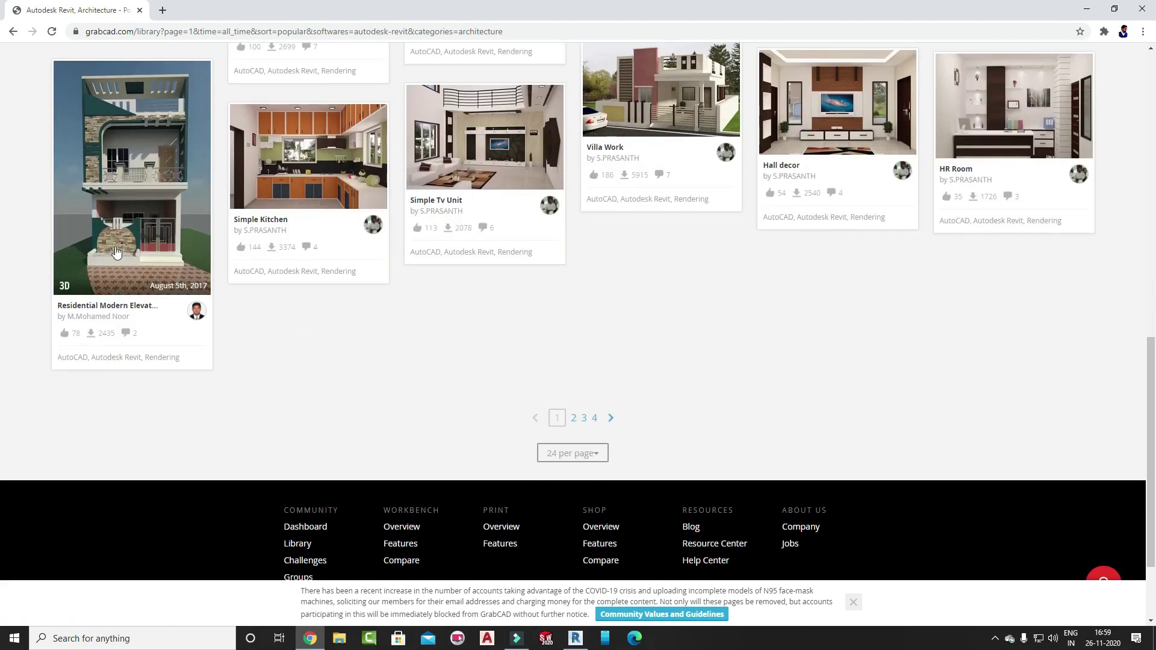
scroll(101, 165, "down", 2)
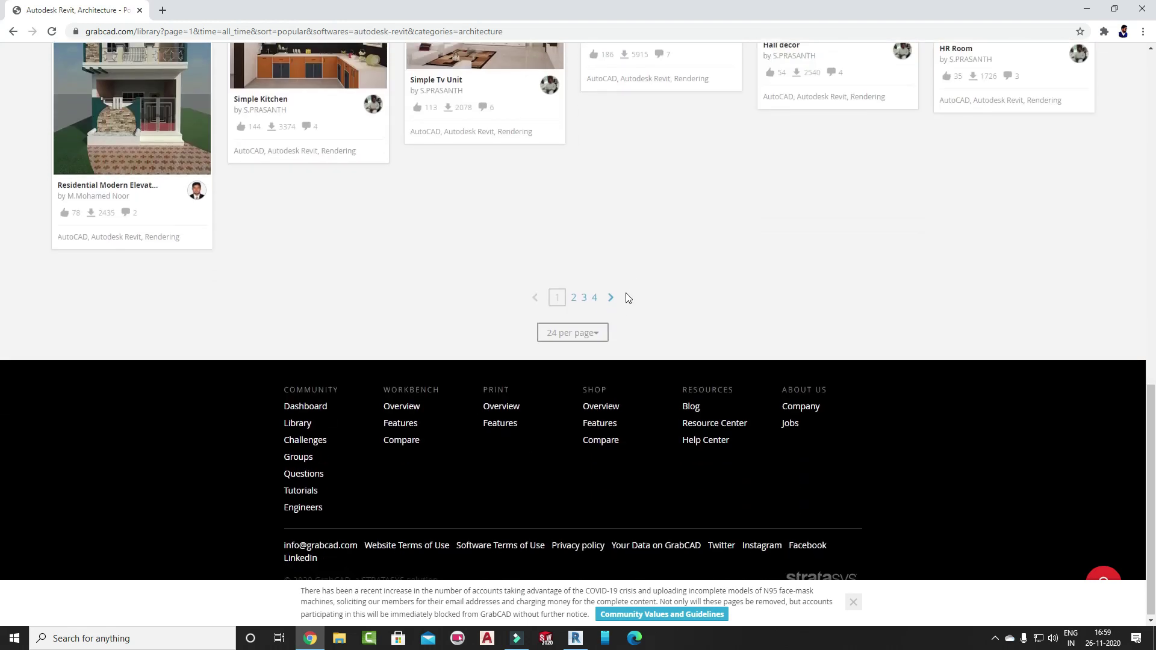
left_click(574, 299)
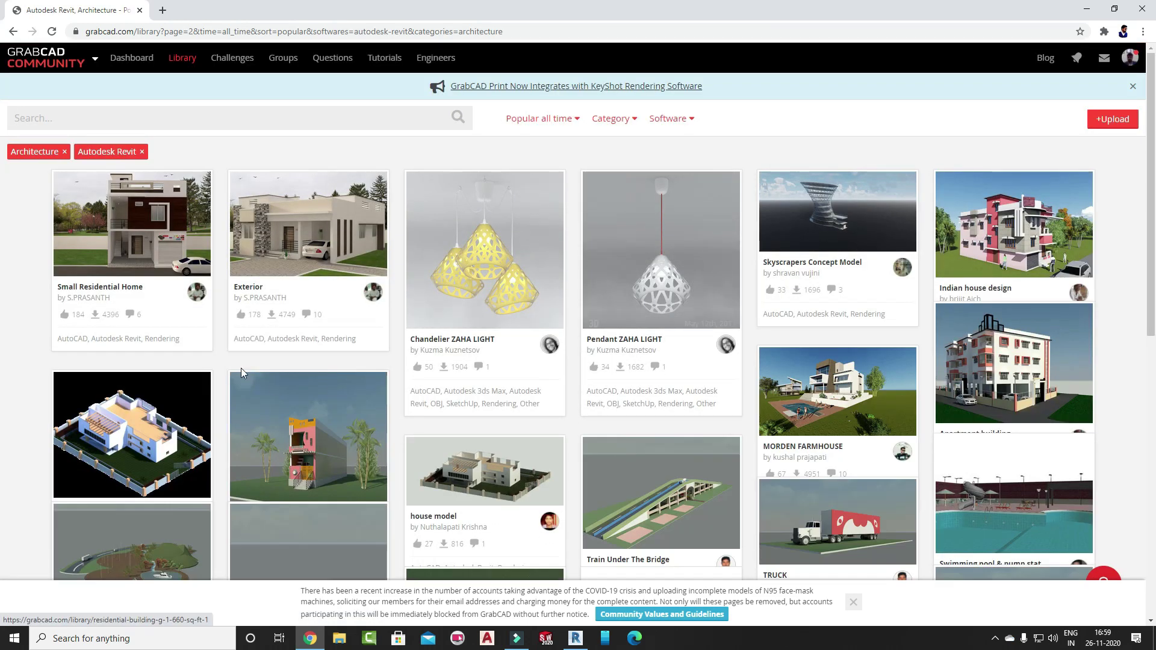
Browse page 2 of the results and continue to page 3
scroll(542, 313, "down", 3)
scroll(674, 308, "up", 2)
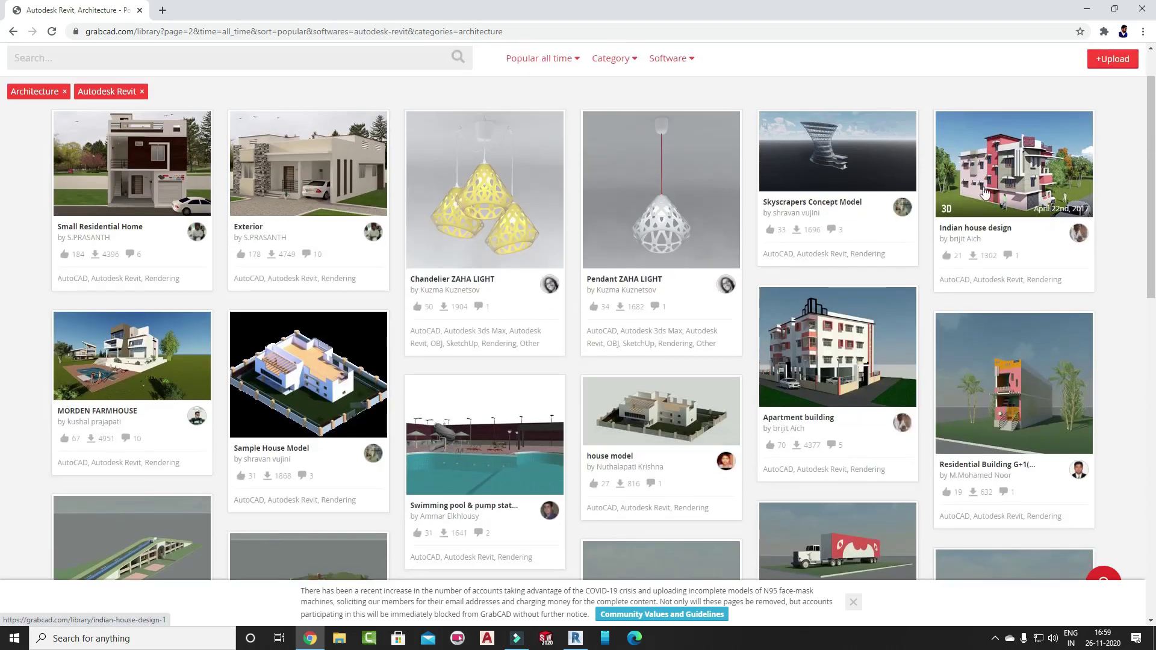
scroll(988, 183, "down", 4)
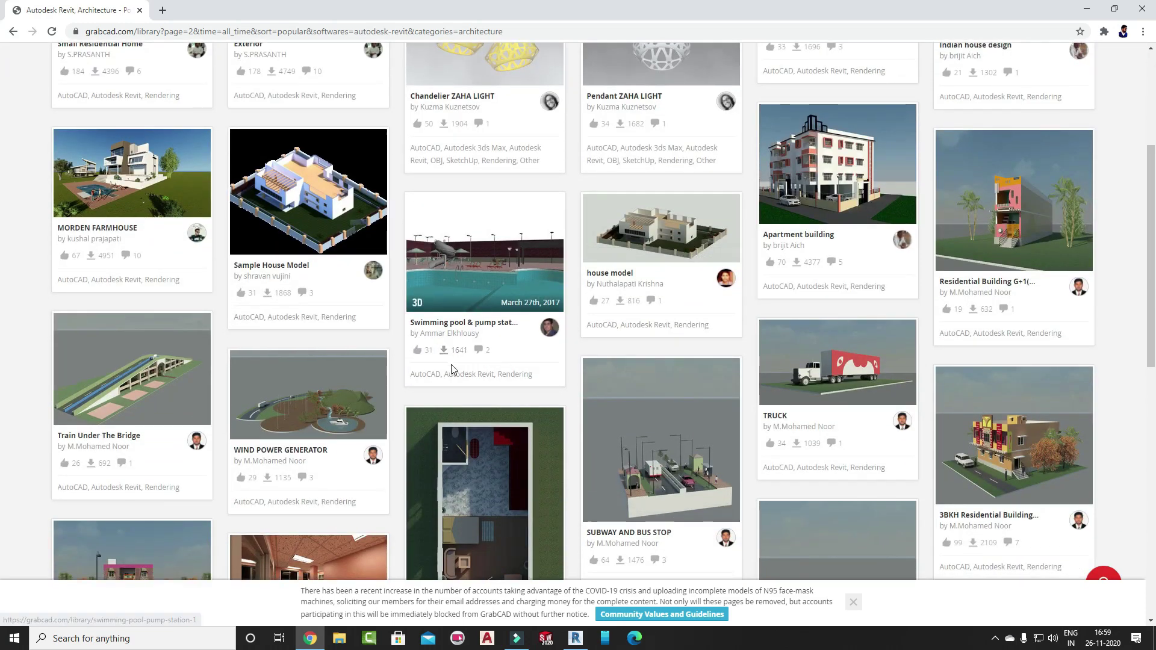
scroll(793, 102, "down", 1)
scroll(578, 395, "down", 3)
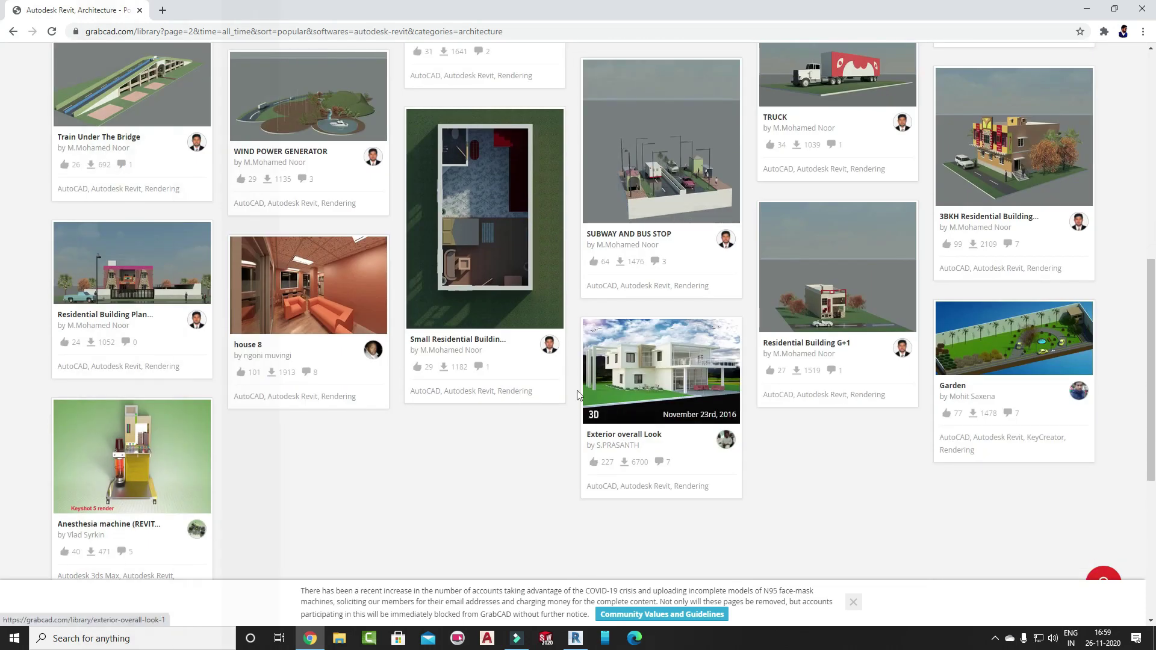
scroll(831, 350, "down", 2)
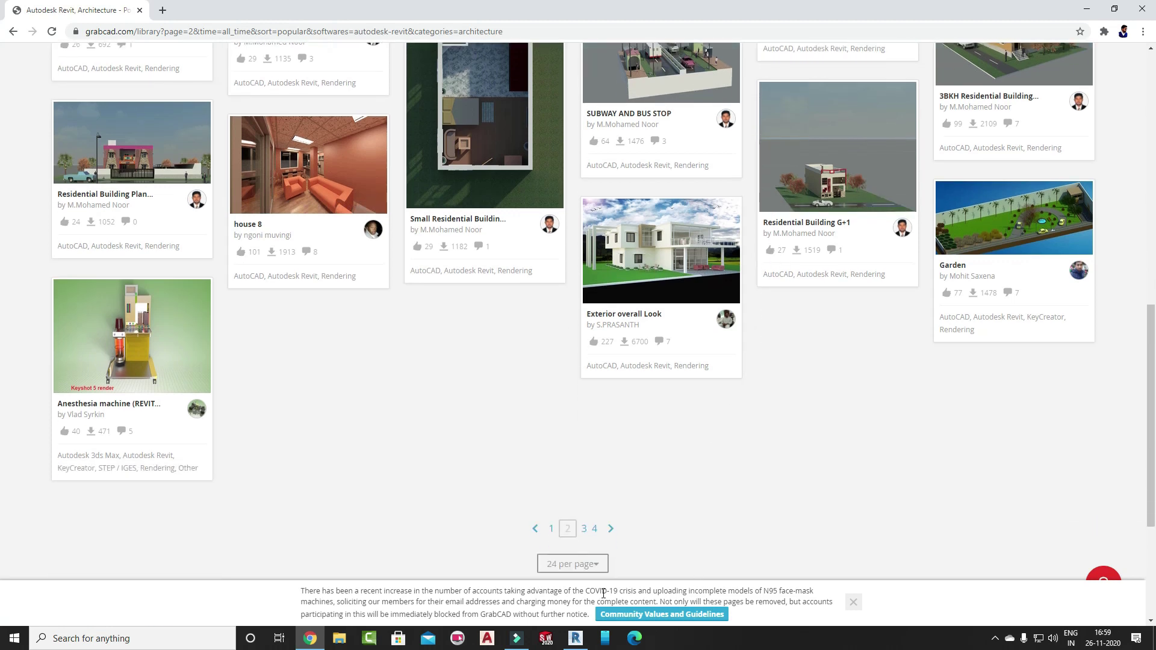
left_click(584, 529)
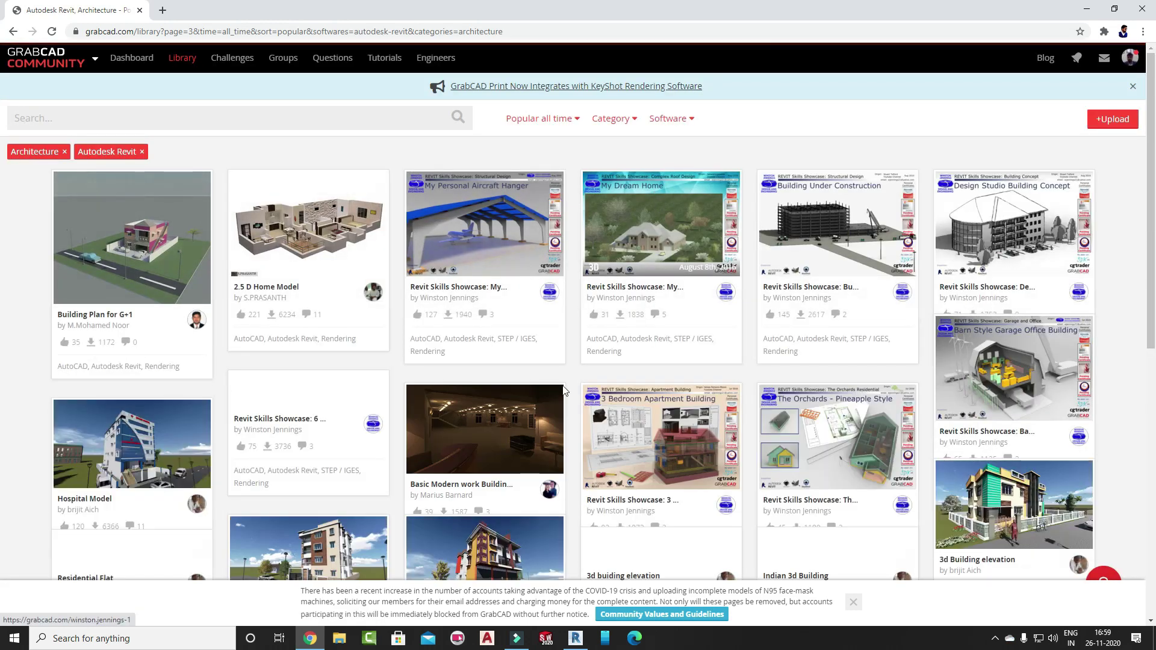
scroll(158, 376, "down", 8)
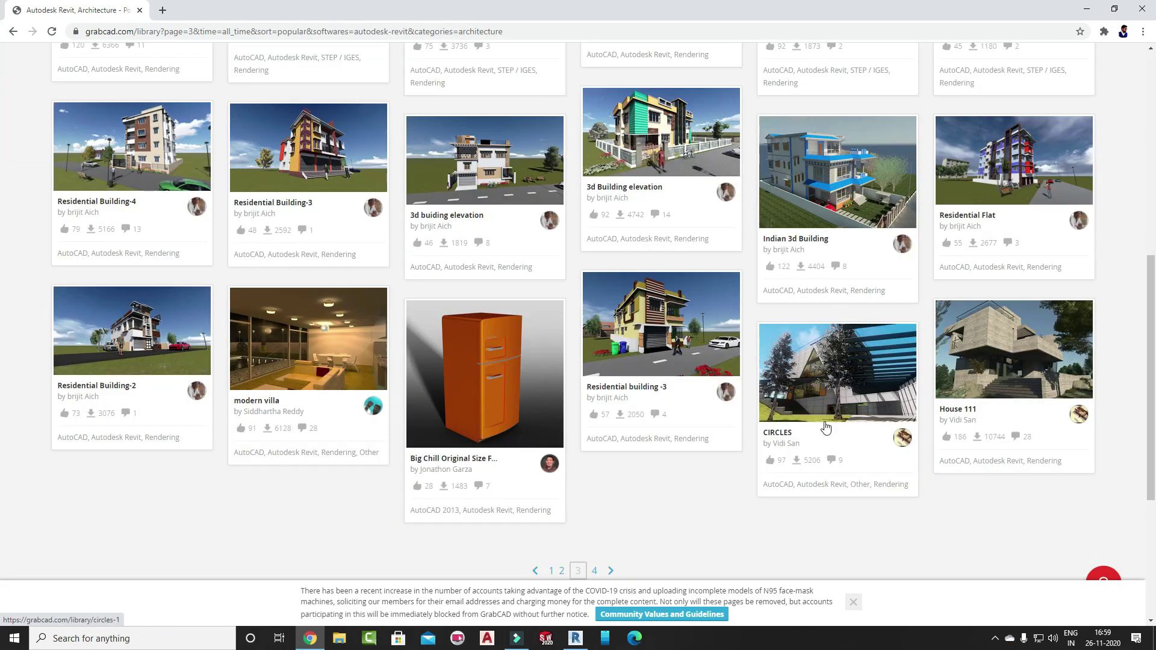
scroll(841, 292, "up", 3)
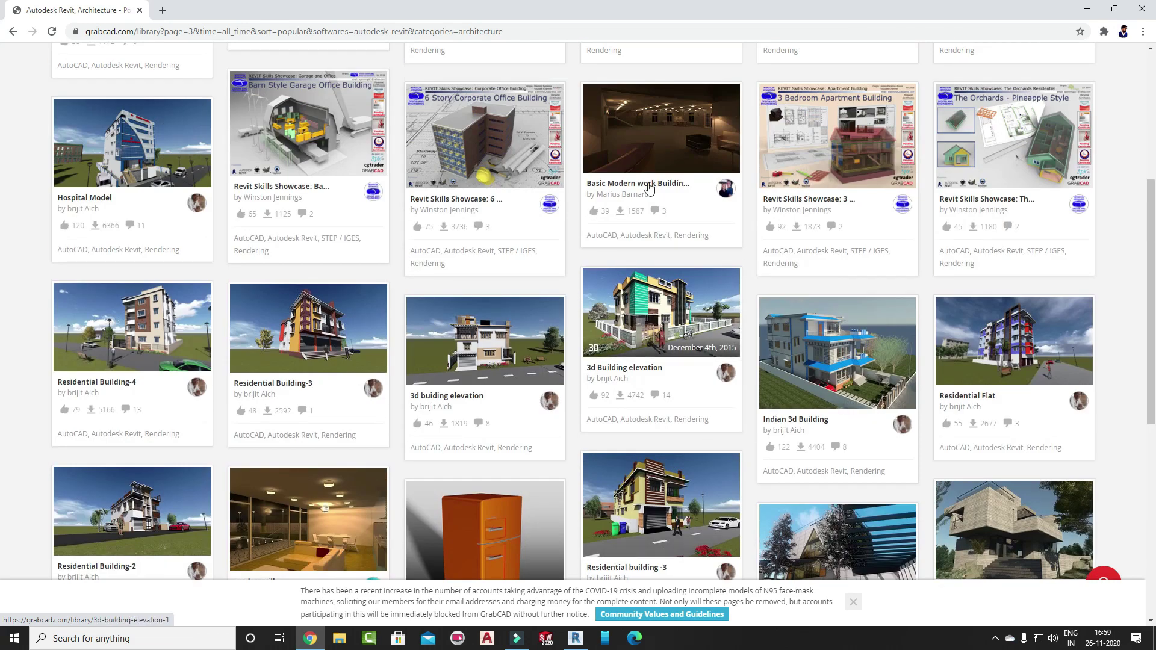
left_click(576, 640)
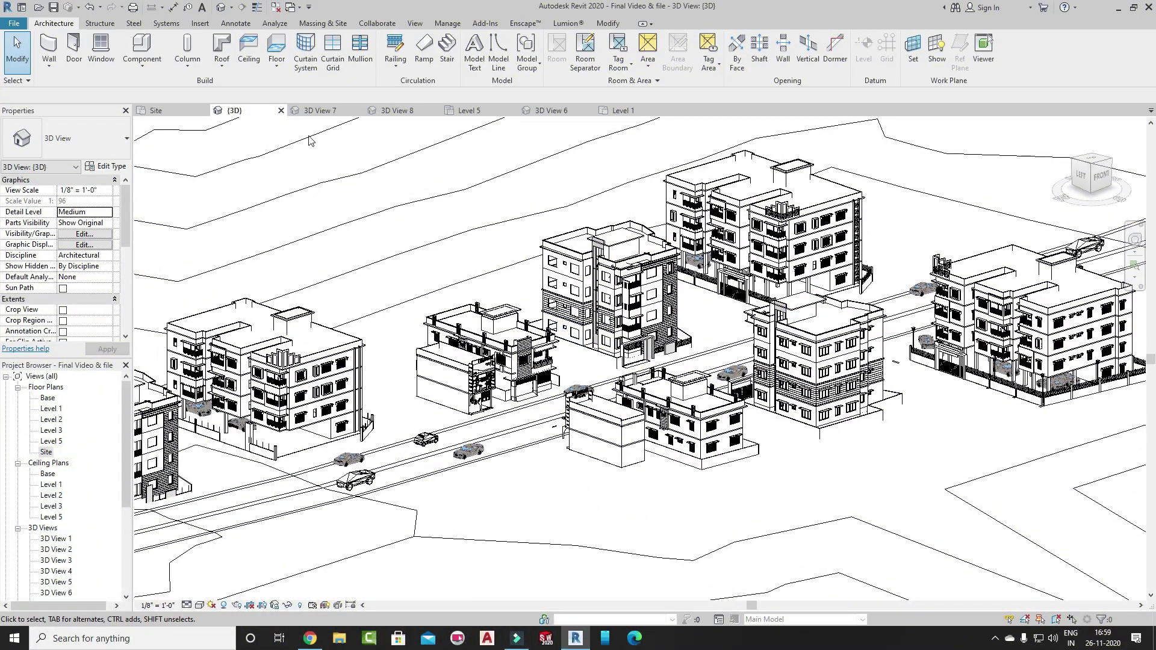
left_click(199, 24)
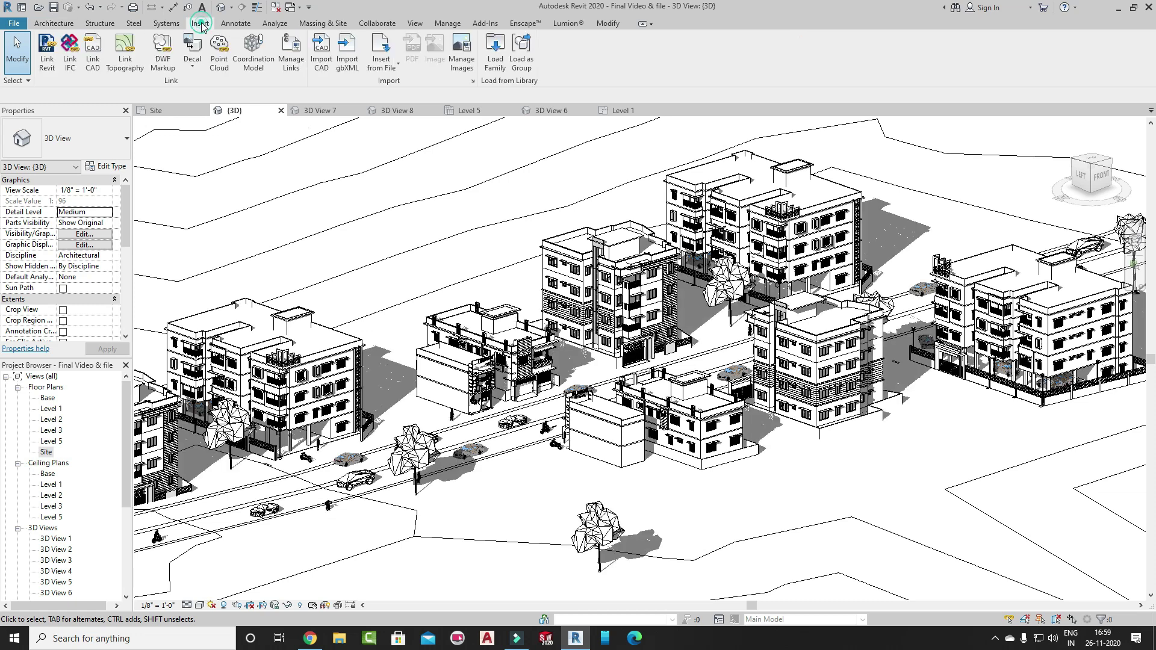
left_click(49, 68)
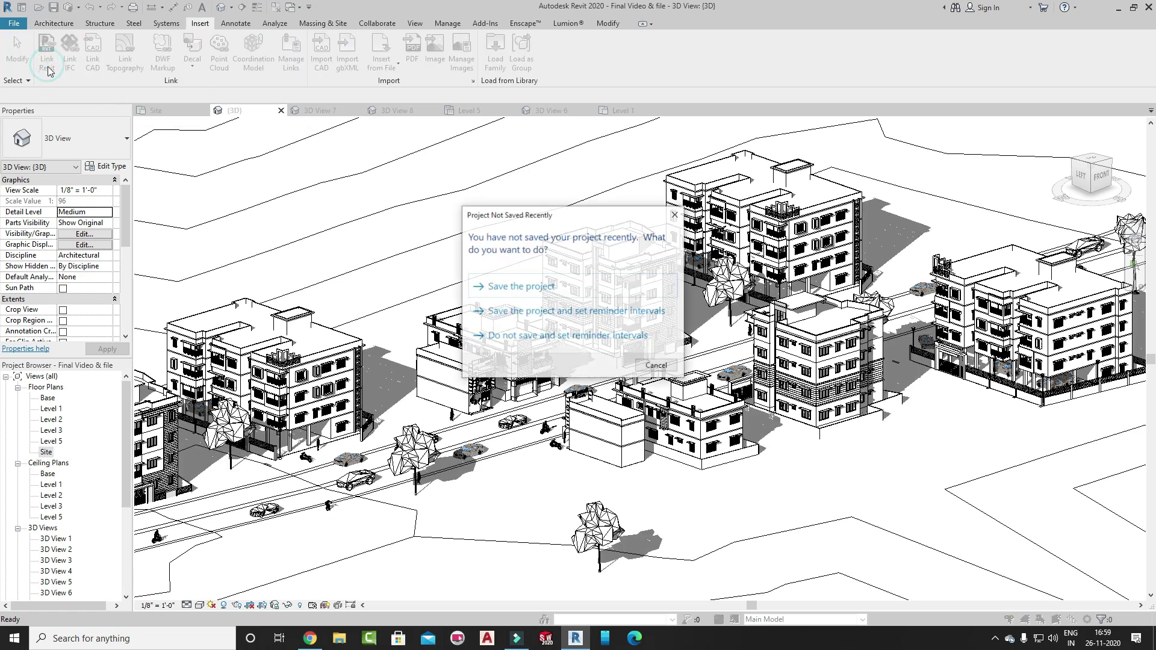
left_click(643, 365)
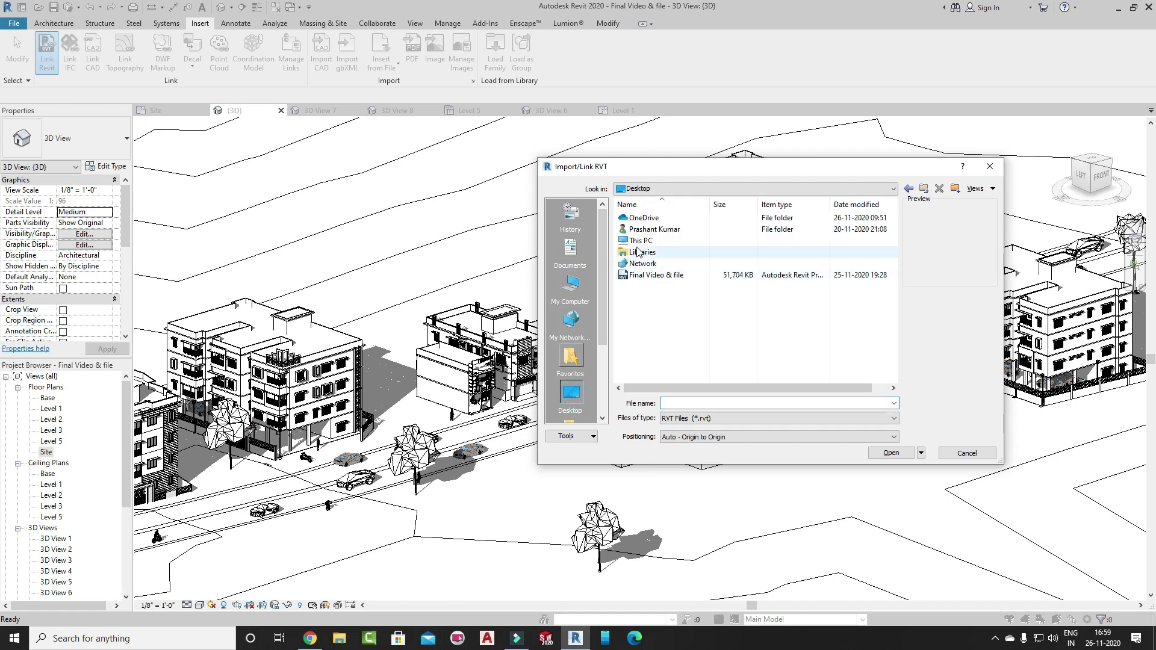
double_click(641, 241)
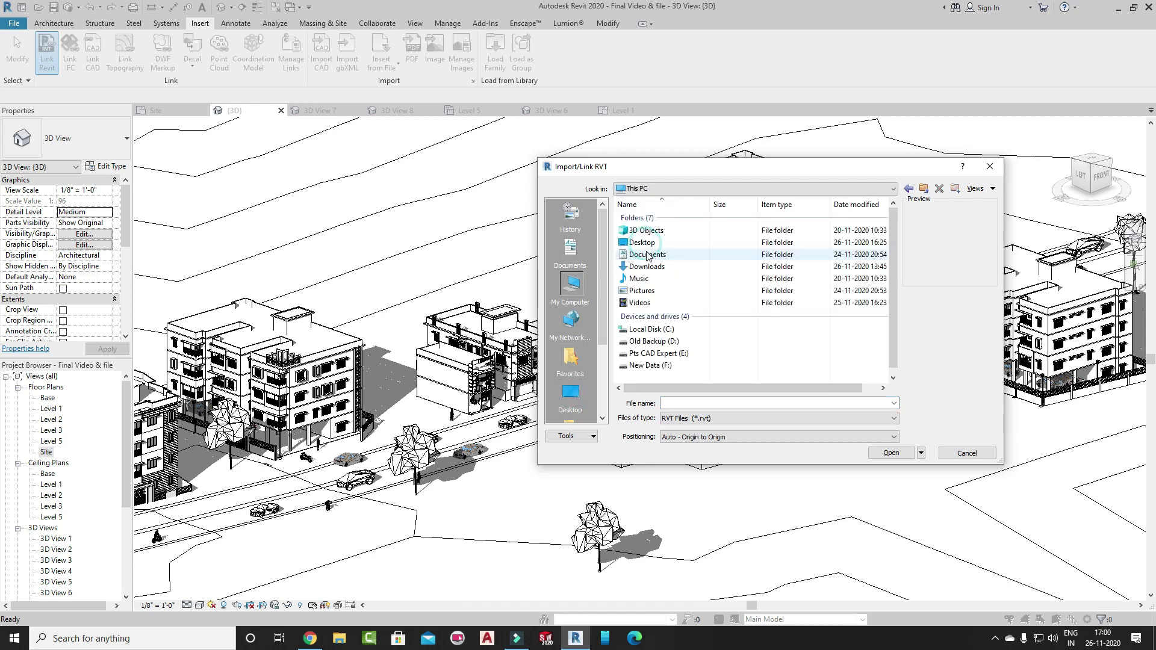
double_click(647, 265)
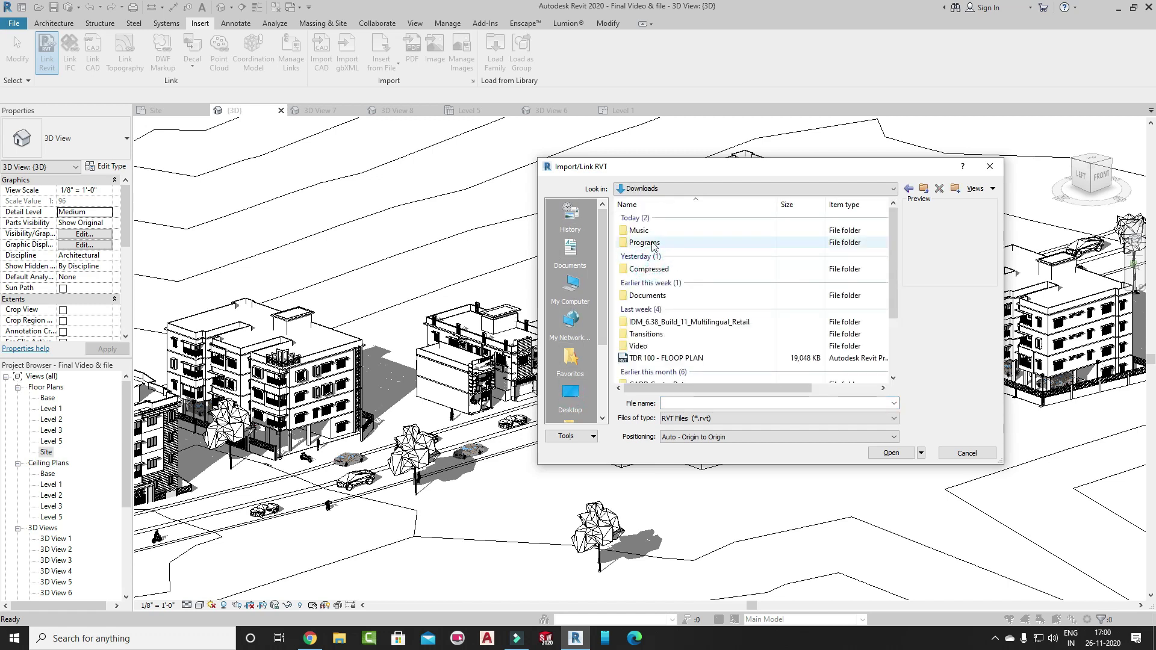
double_click(650, 269)
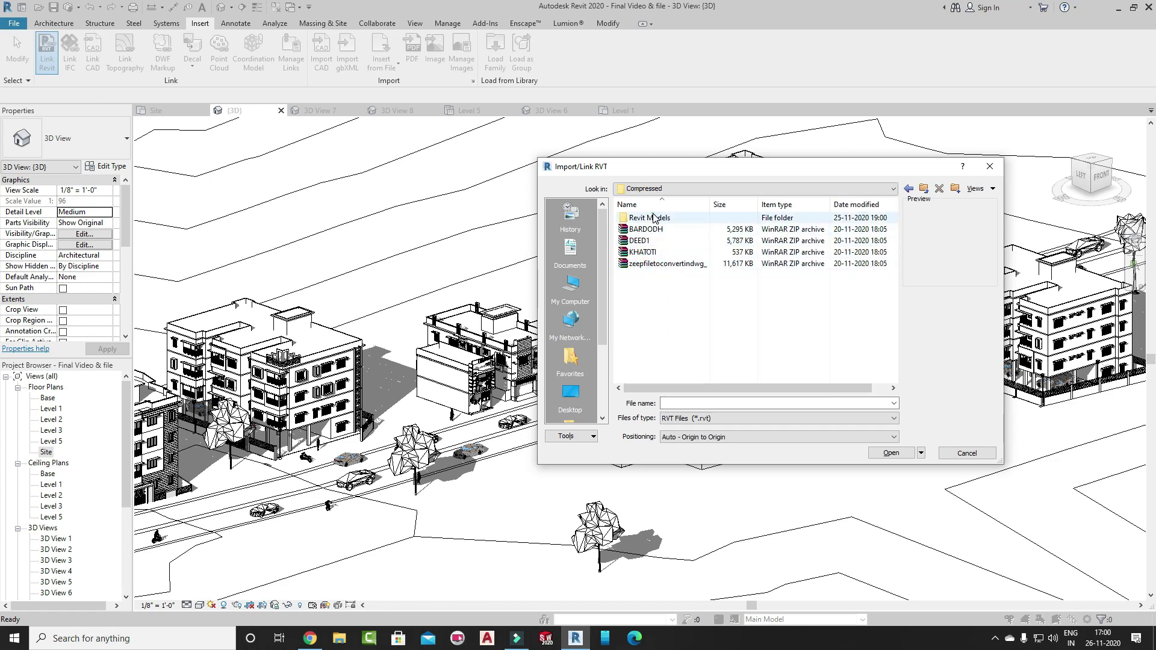
double_click(654, 218)
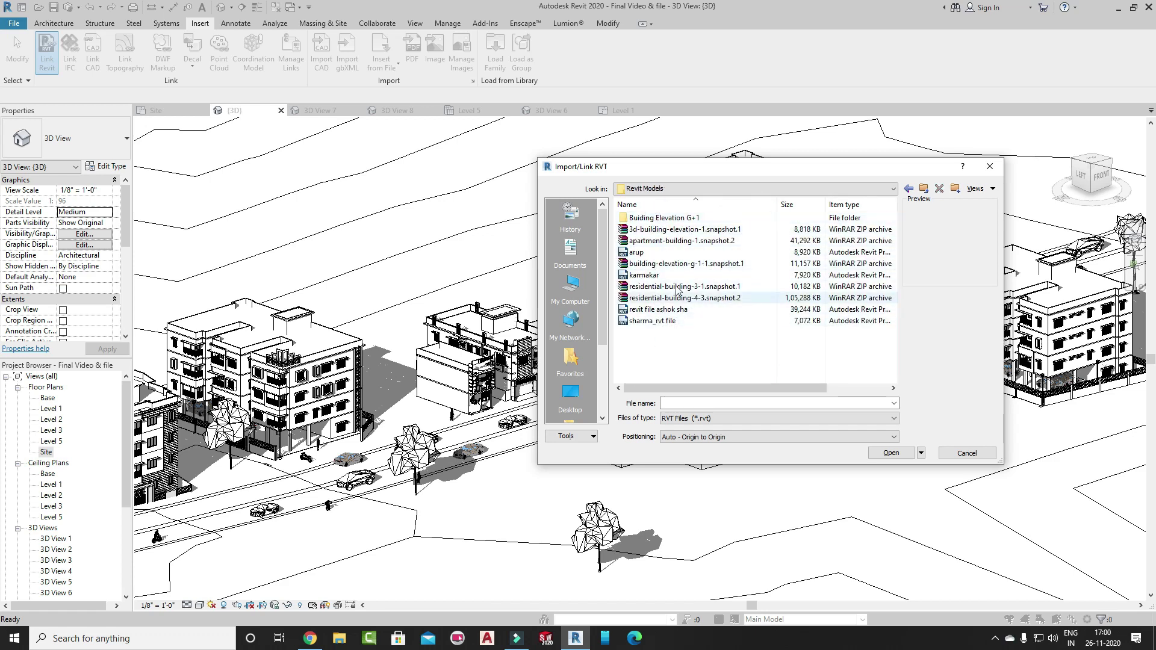
left_click(655, 321)
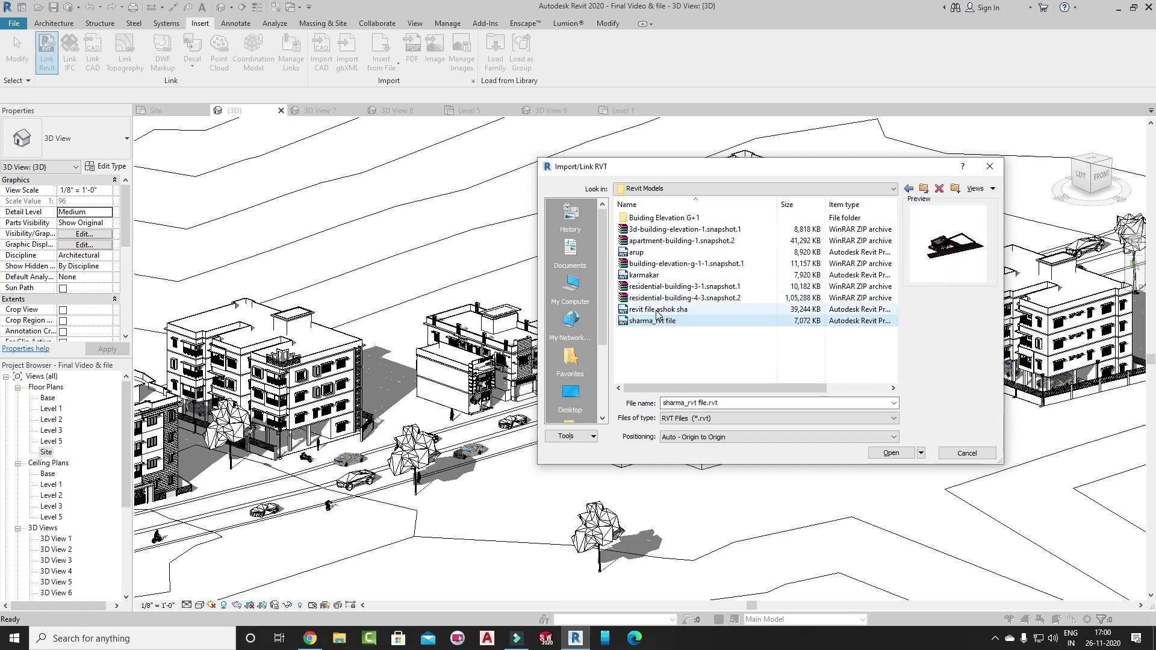
left_click(659, 310)
left_click(652, 321)
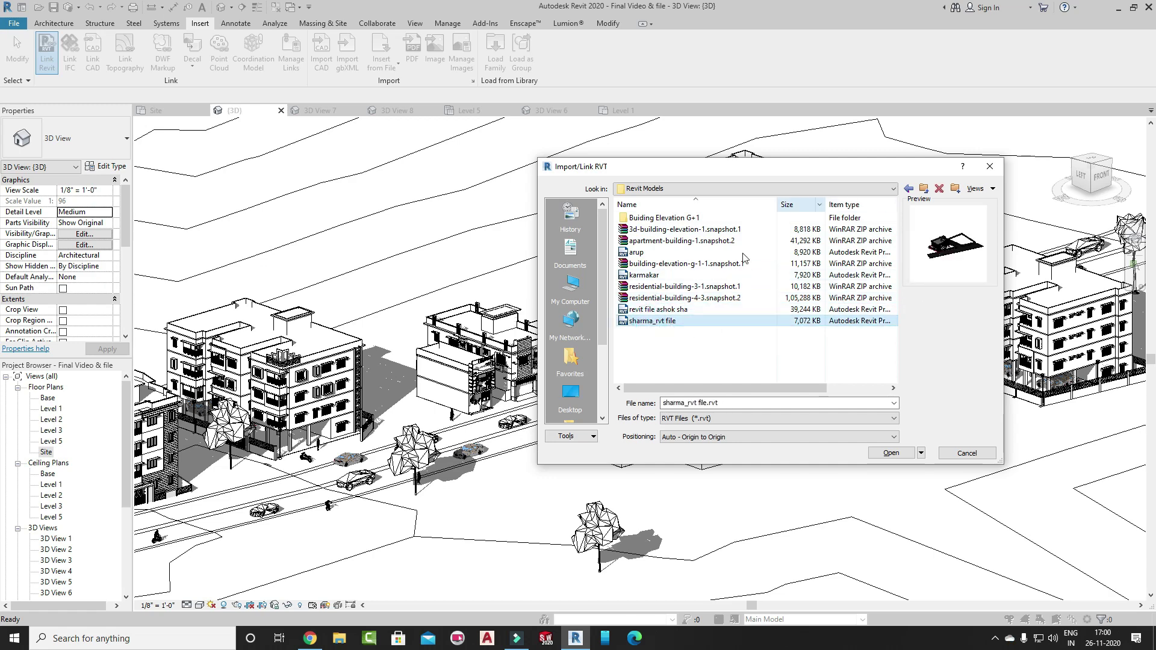
left_click(989, 166)
middle_click_drag(534, 459, 575, 412)
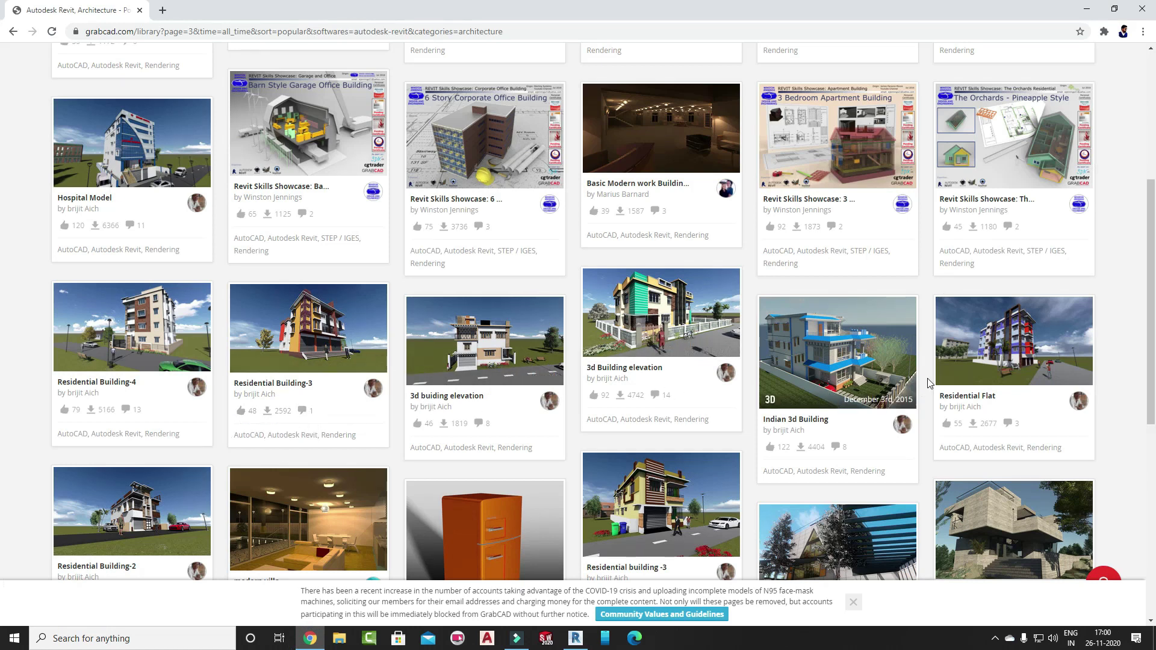
Scroll the library and open the 3d buiding elevation model page
scroll(927, 378, "down", 2)
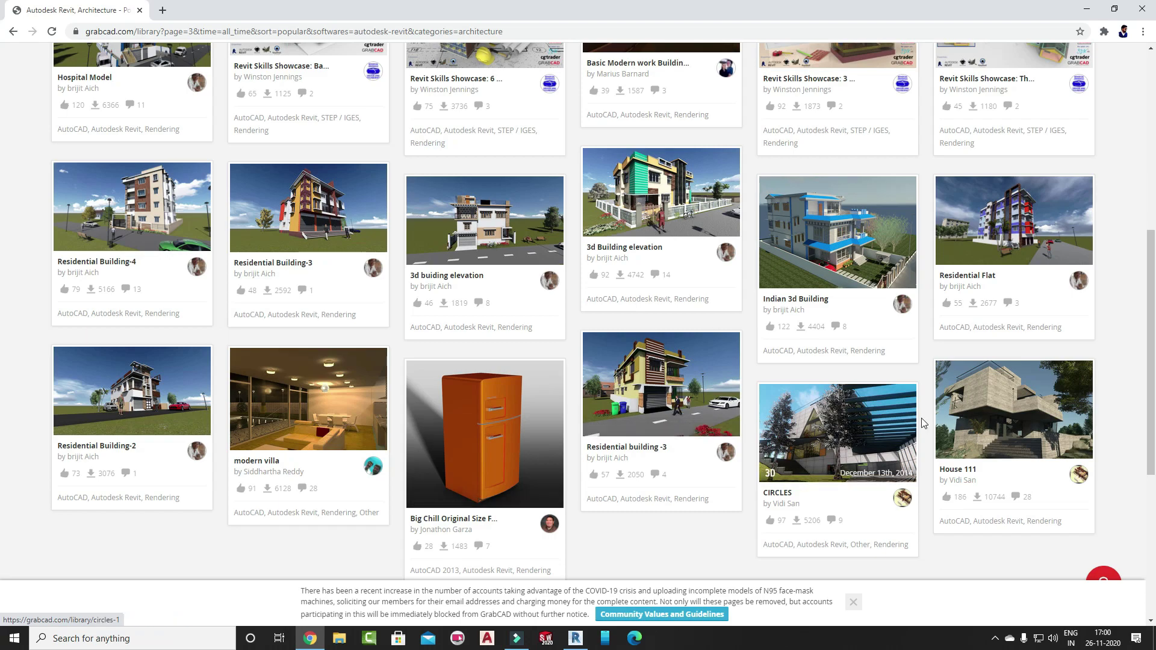
scroll(692, 419, "down", 4)
scroll(613, 412, "up", 5)
scroll(612, 412, "up", 4)
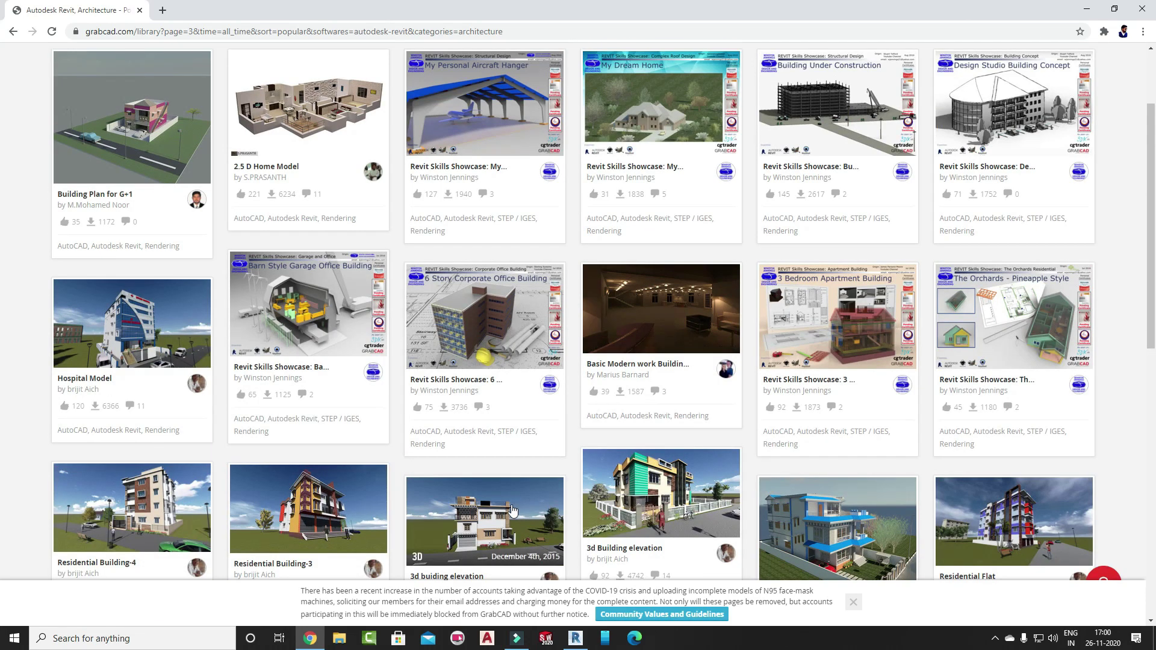
left_click(485, 542)
Download the model's files as a zip archive
scroll(602, 283, "down", 1)
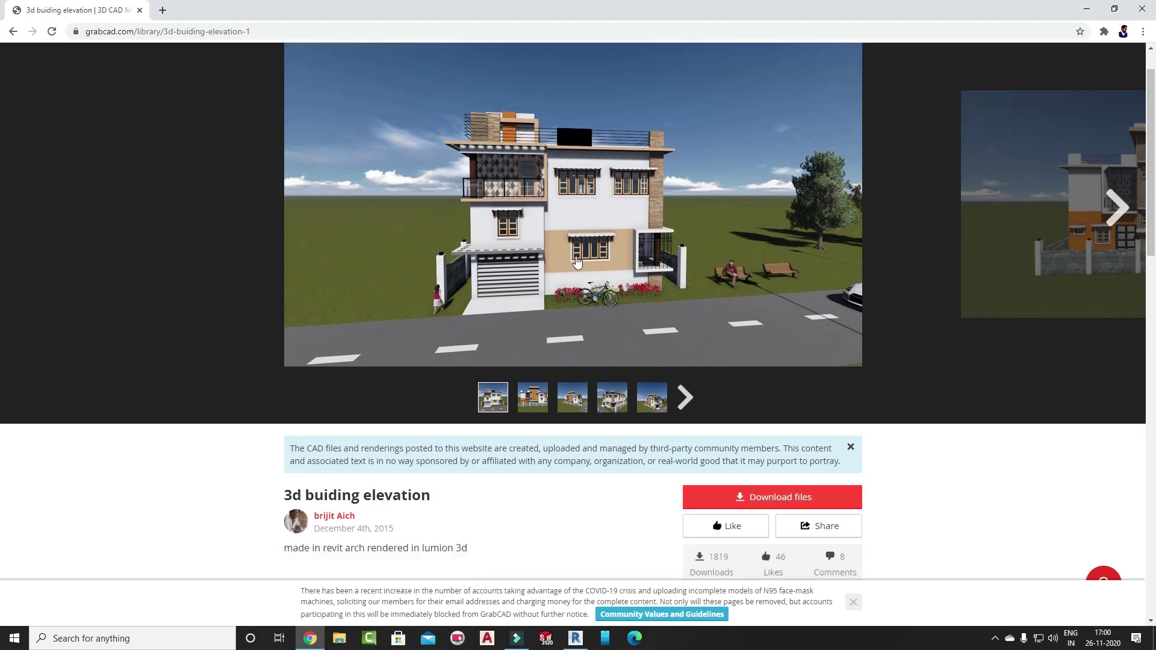
scroll(621, 229, "down", 1)
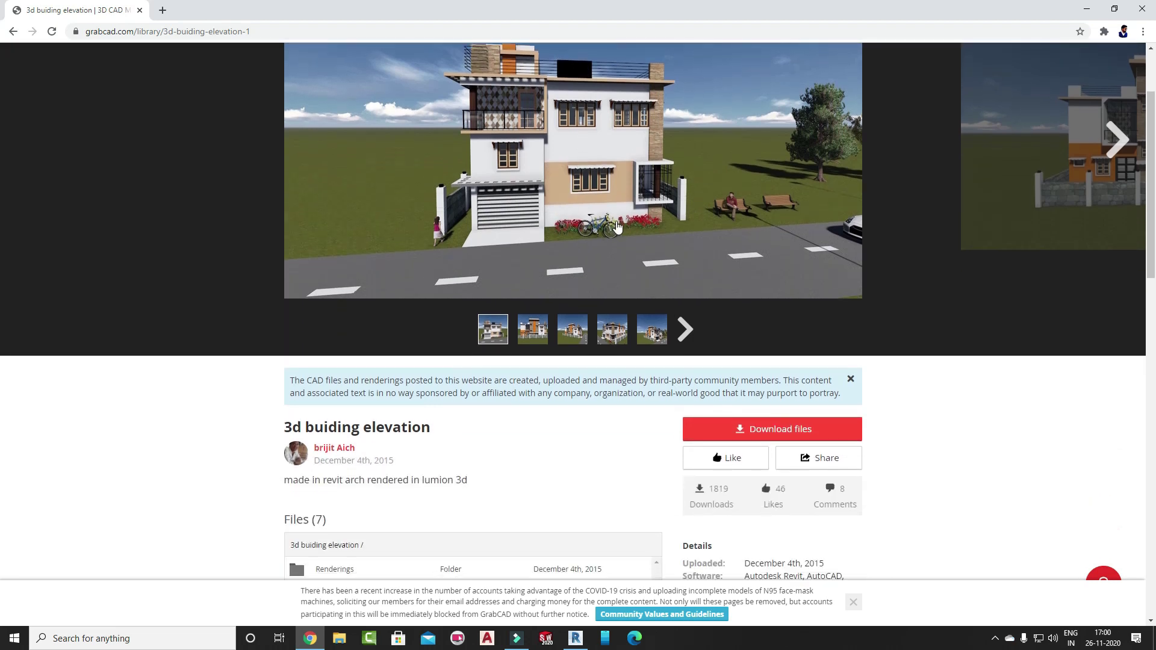
left_click(761, 430)
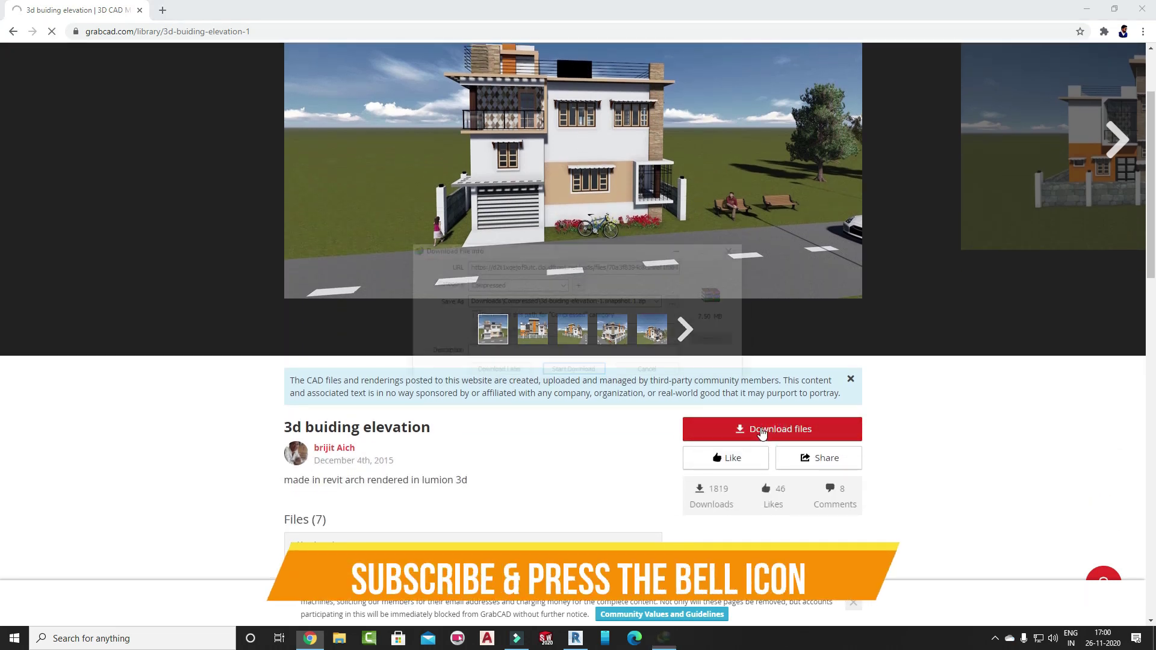
left_click(575, 372)
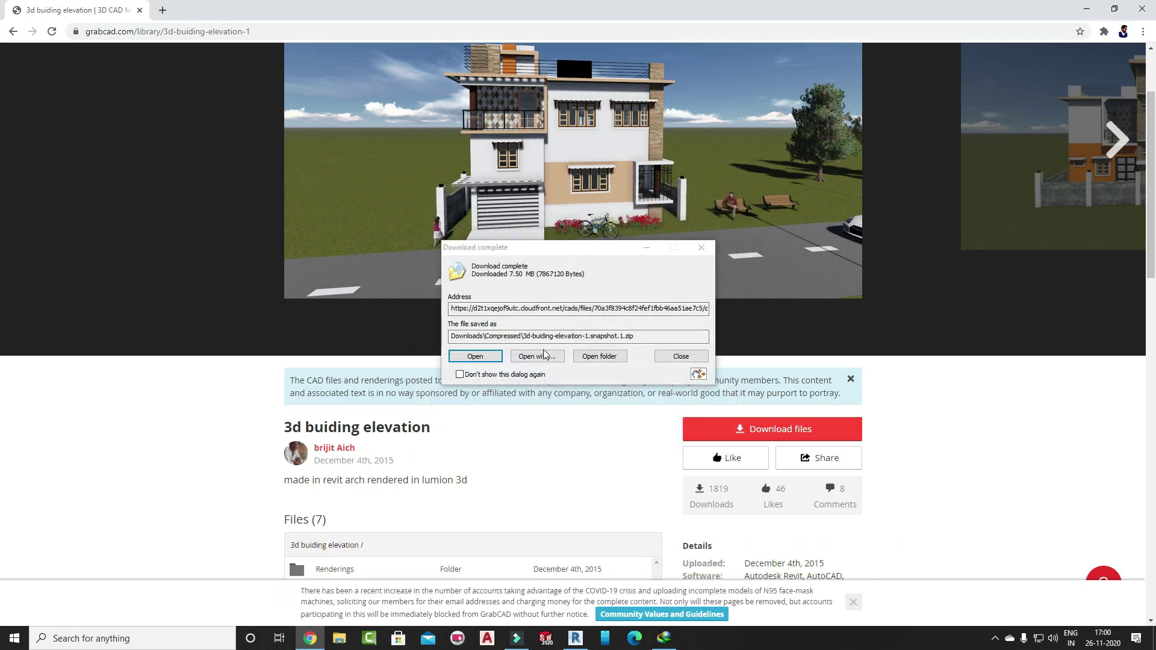
left_click(599, 356)
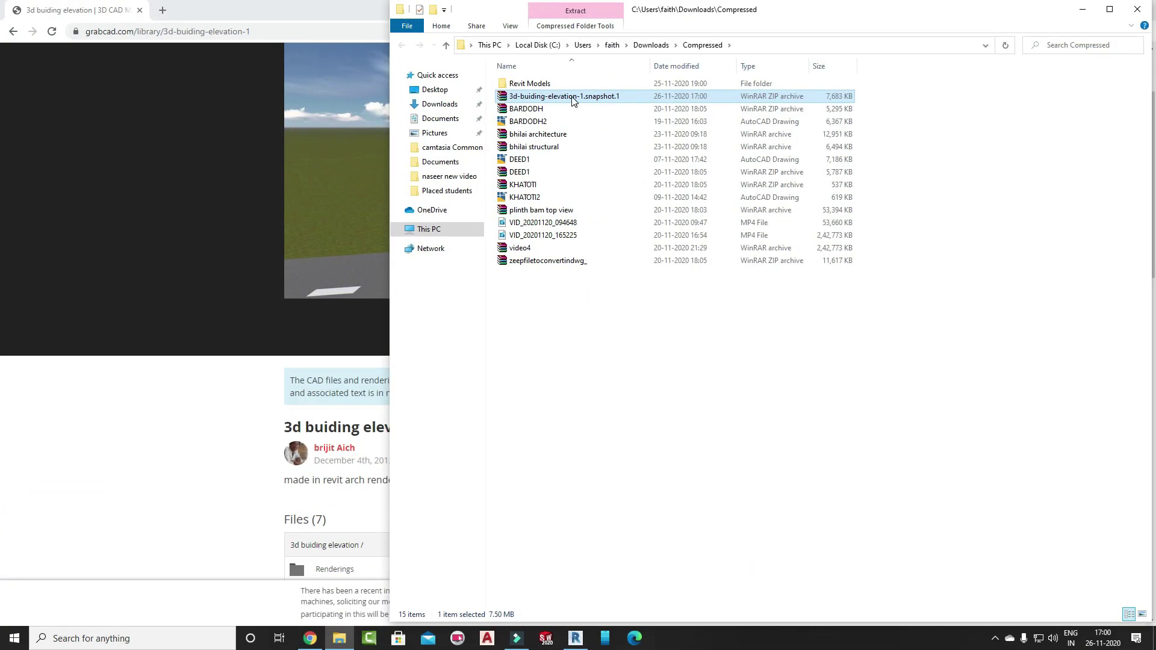
Create a folder named New folder inside Revit Models and open it
left_click(563, 84)
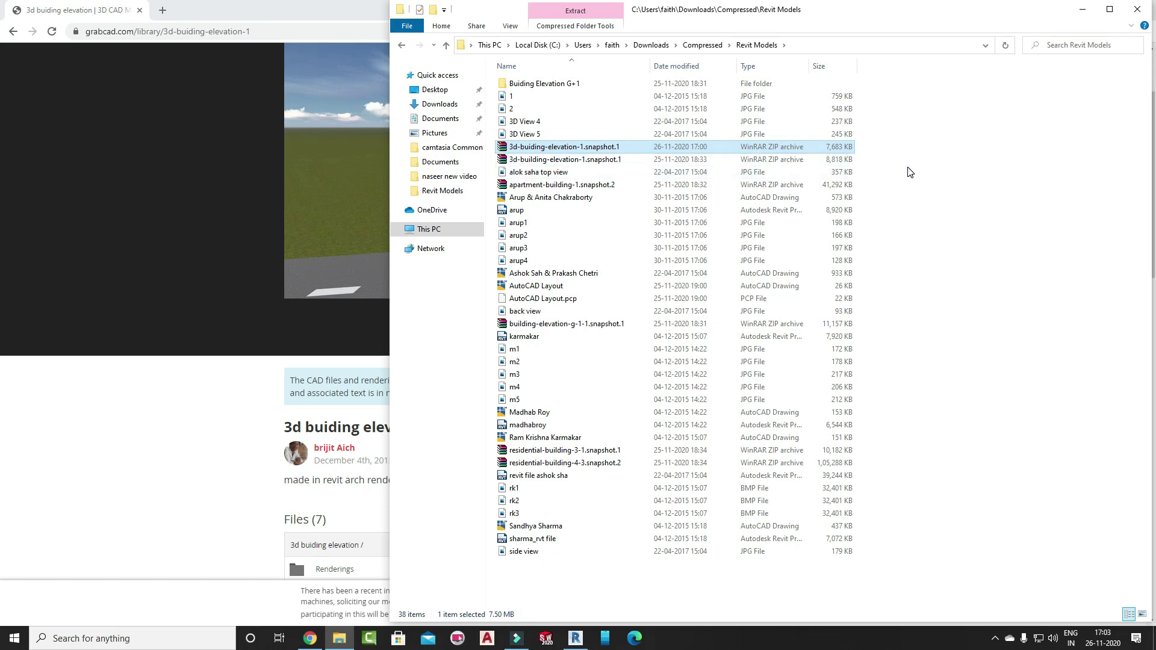
right_click(902, 189)
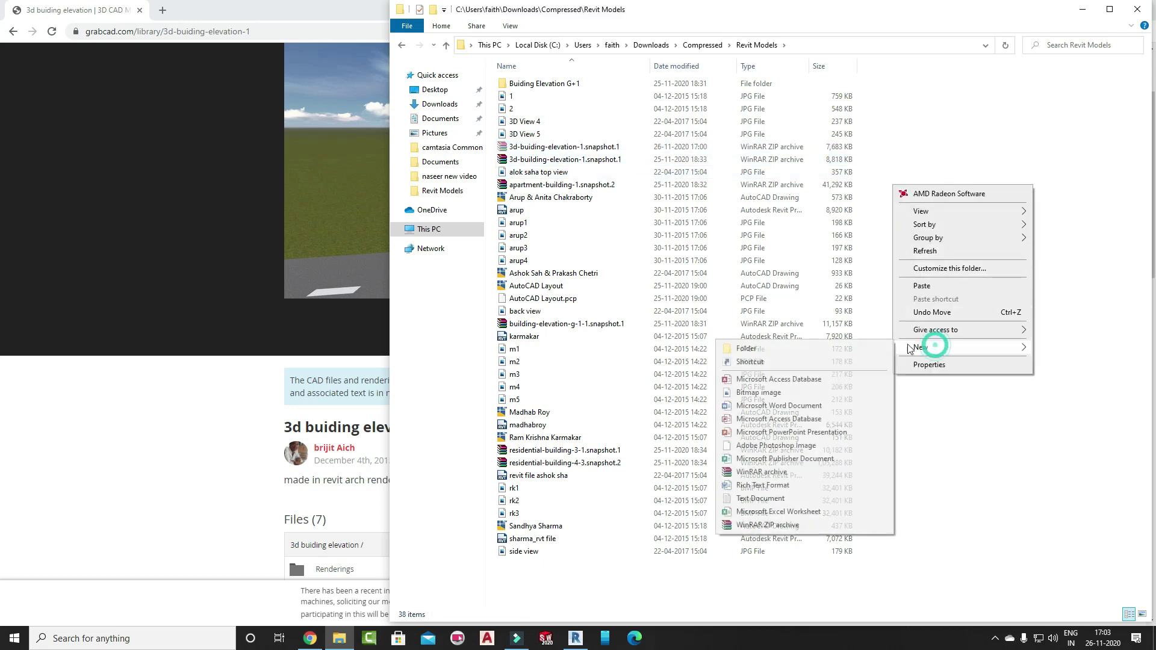
left_click(759, 354)
left_click(598, 121)
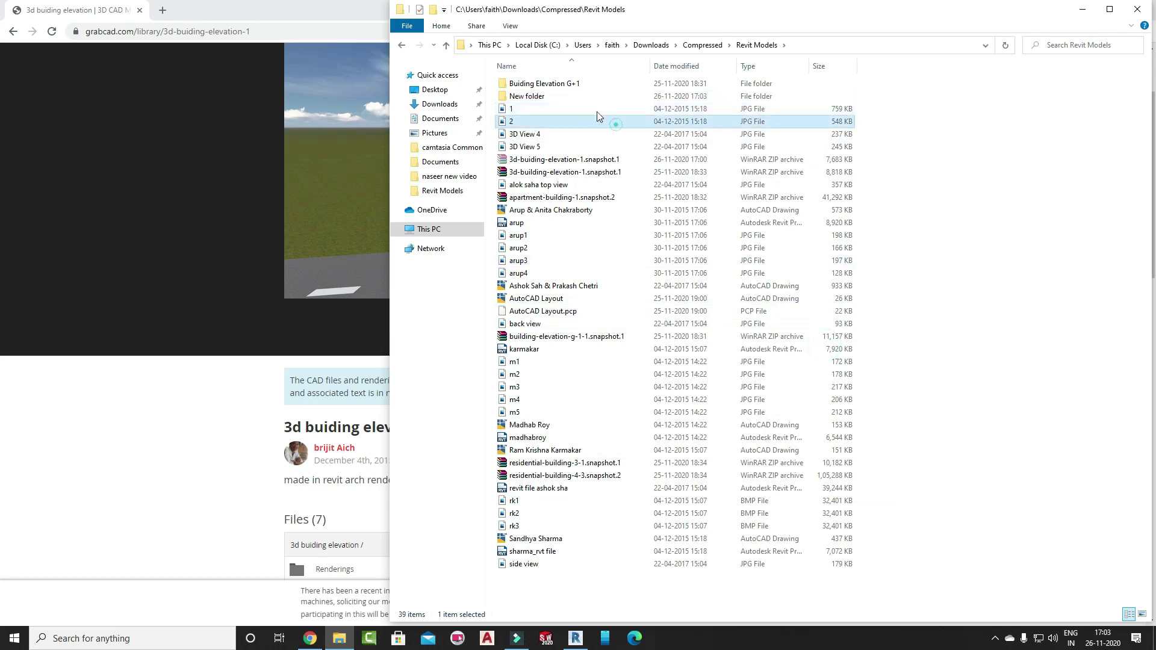
double_click(567, 96)
Paste the downloaded zip, extract it here, and drag the madhabroy .rvt toward Revit
key("ctrl+v")
right_click(530, 84)
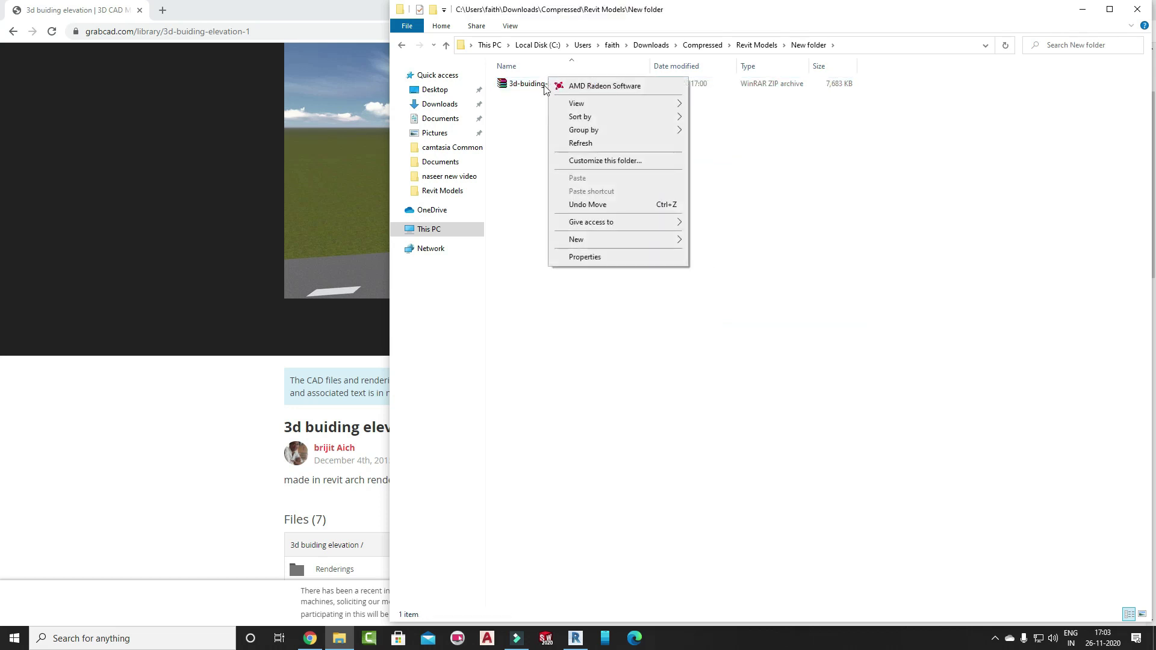
left_click(587, 135)
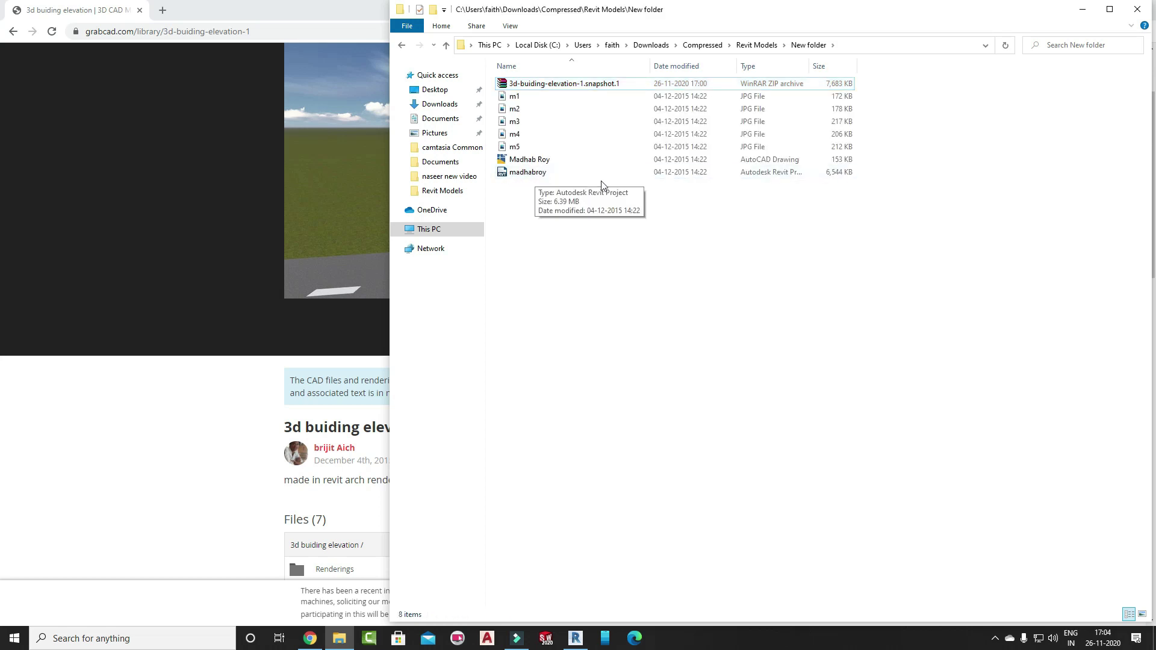
left_click_drag(529, 180, 645, 350)
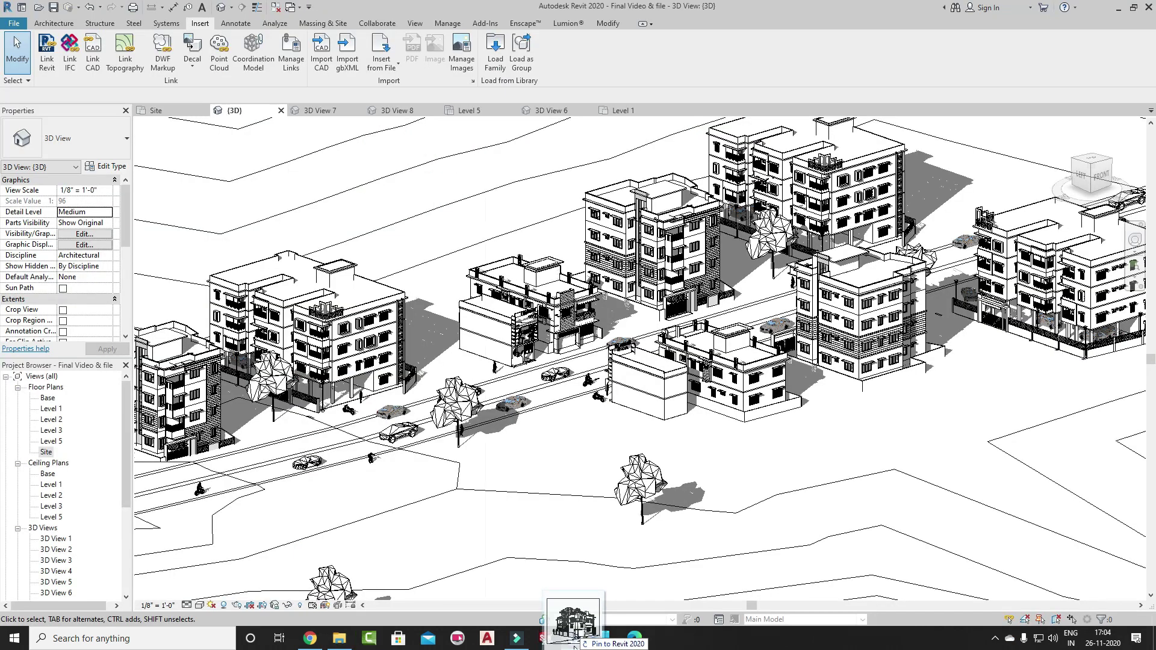
Drop madhabroy.rvt into Revit, cancel its 2014-to-2020 upgrade, and dismiss the notice
left_click_drag(646, 350, 589, 453)
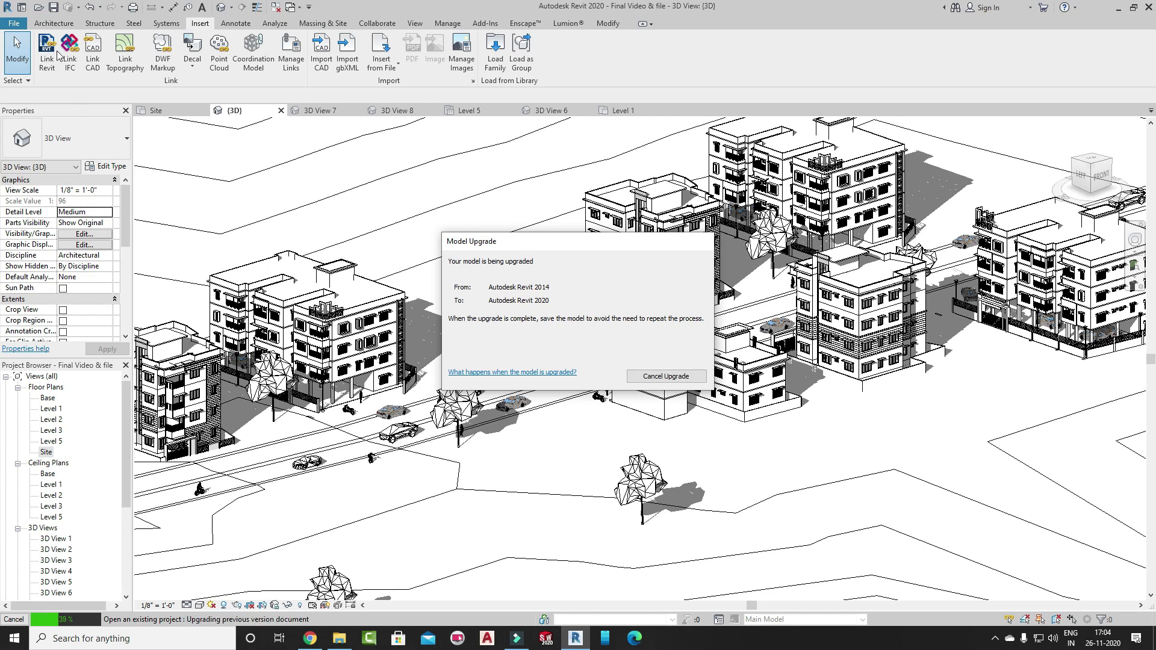
left_click(661, 378)
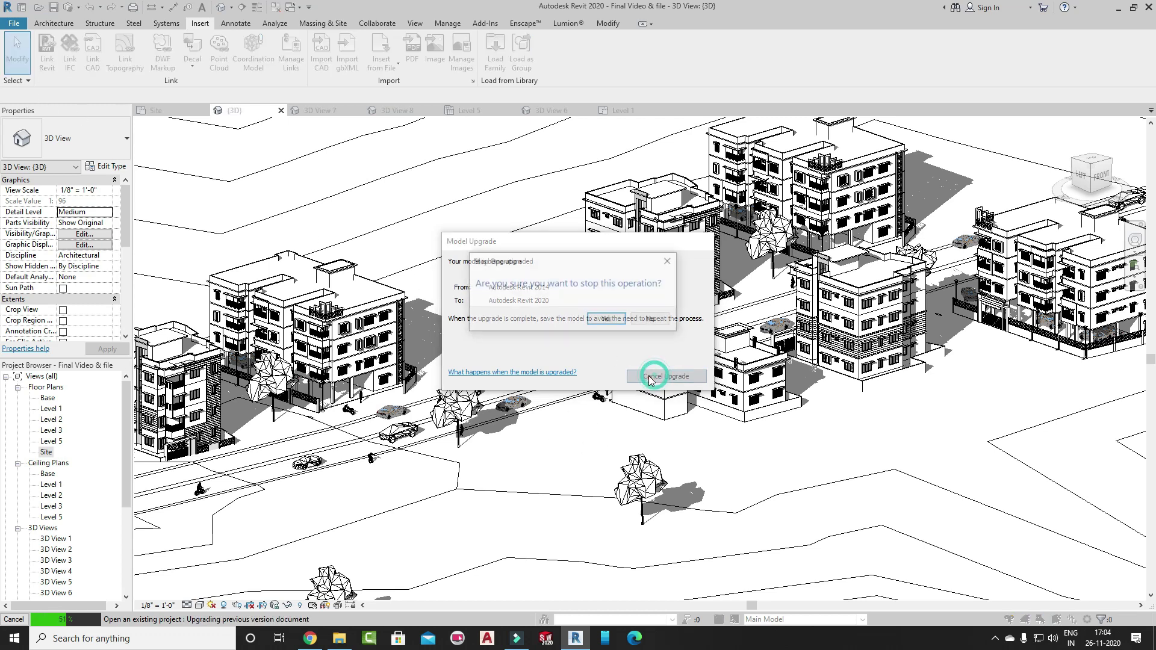
left_click(609, 318)
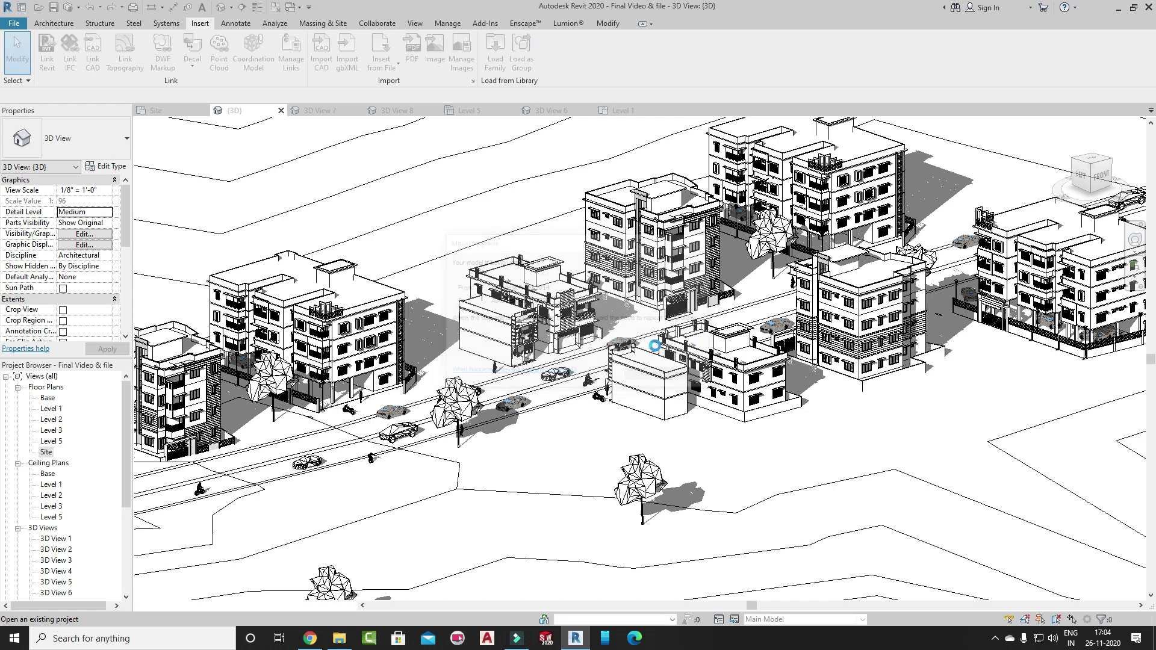
left_click(653, 321)
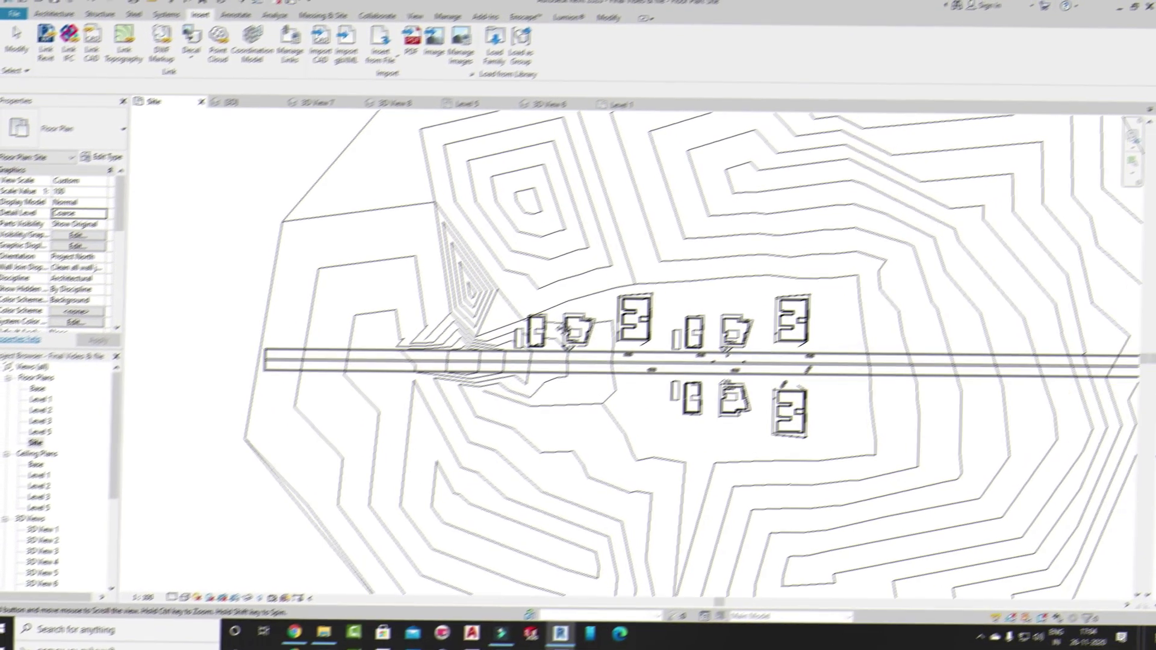
scroll(392, 385, "up", 2)
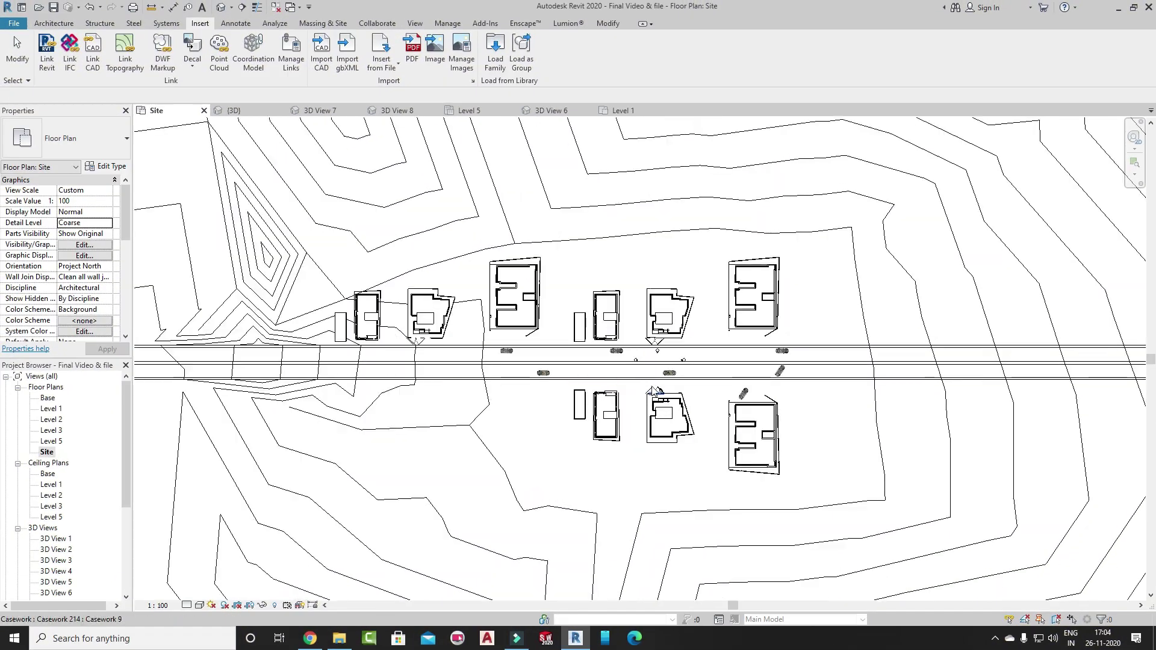
left_click(47, 54)
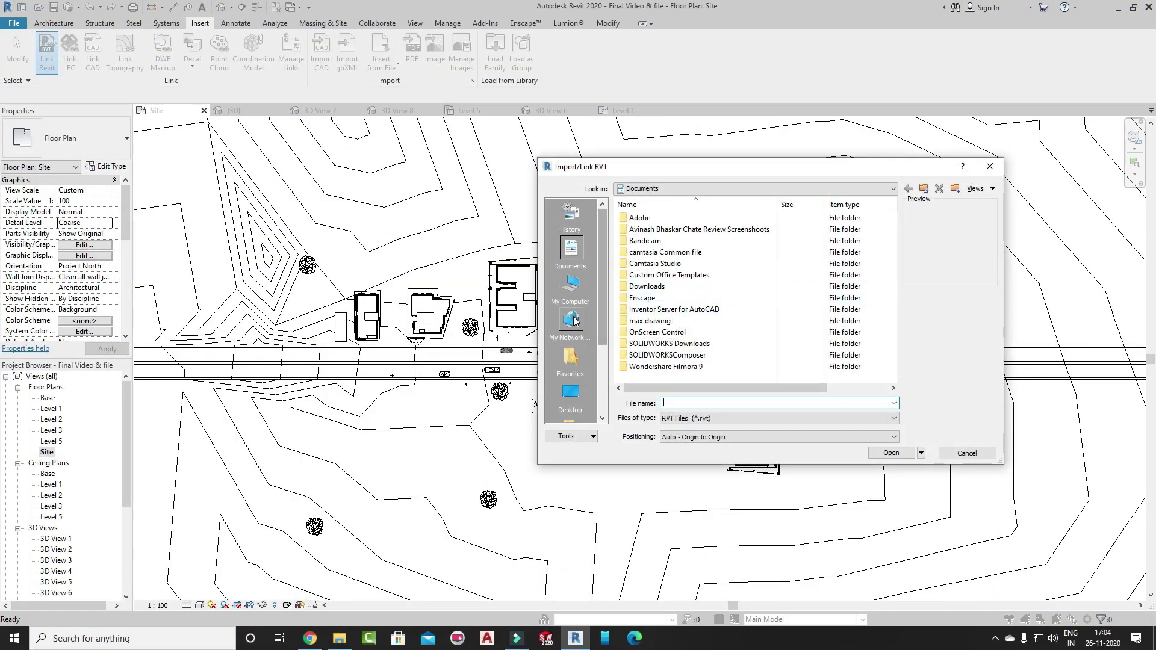
left_click(570, 286)
double_click(648, 255)
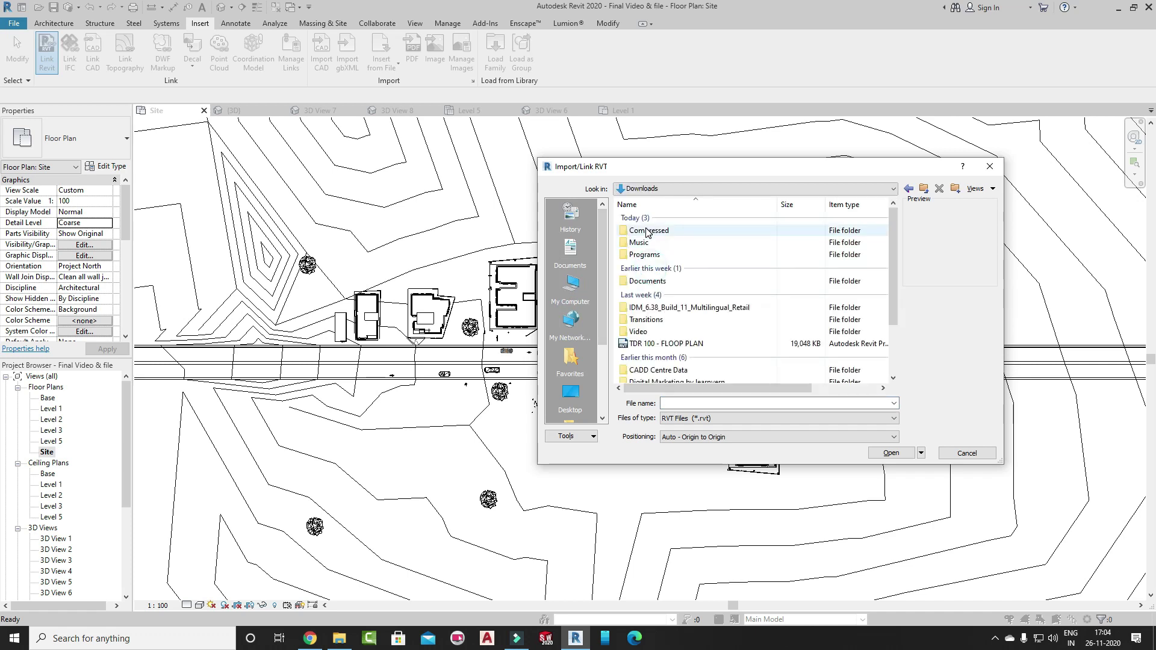
double_click(647, 232)
double_click(648, 224)
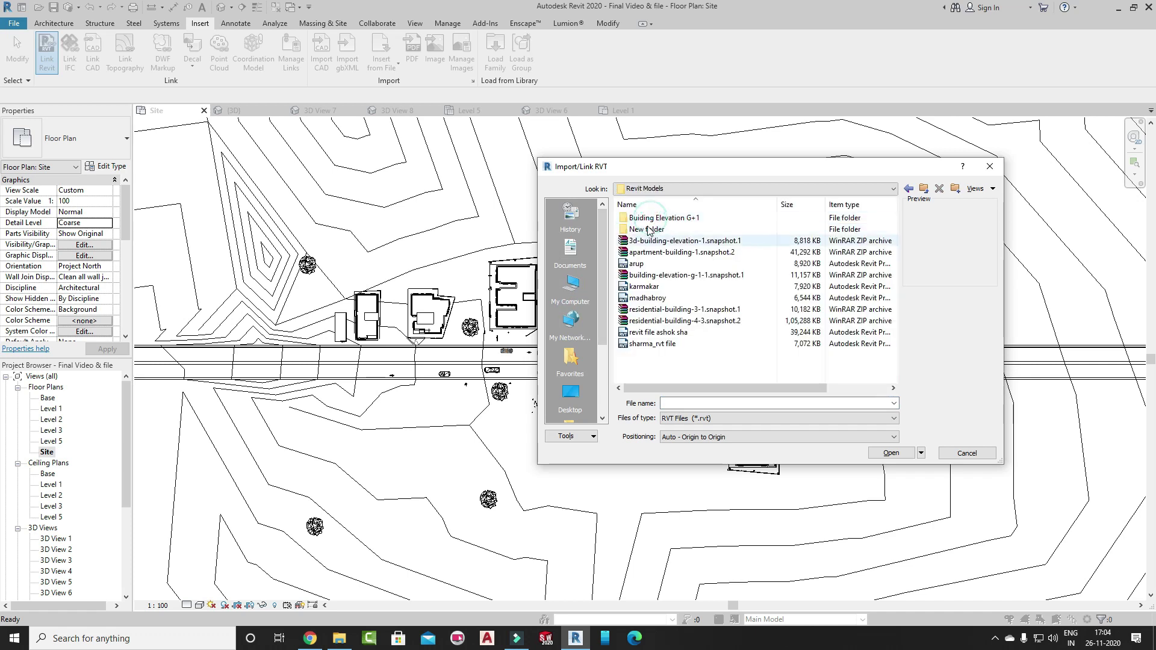
double_click(649, 232)
left_click(647, 230)
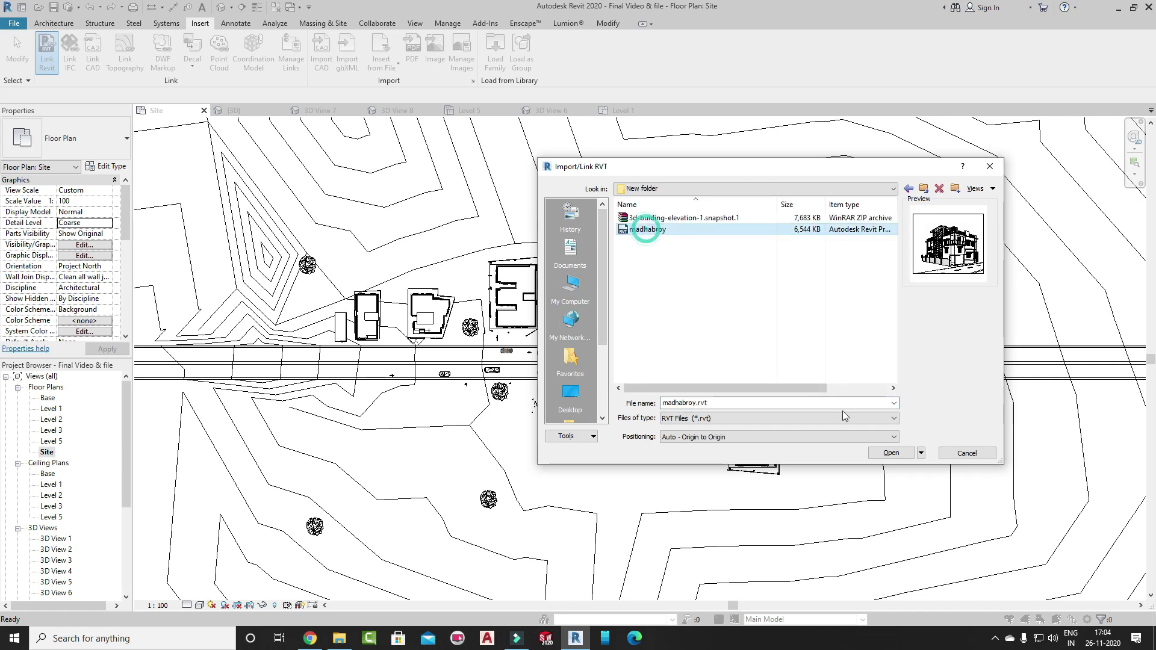
left_click(915, 454)
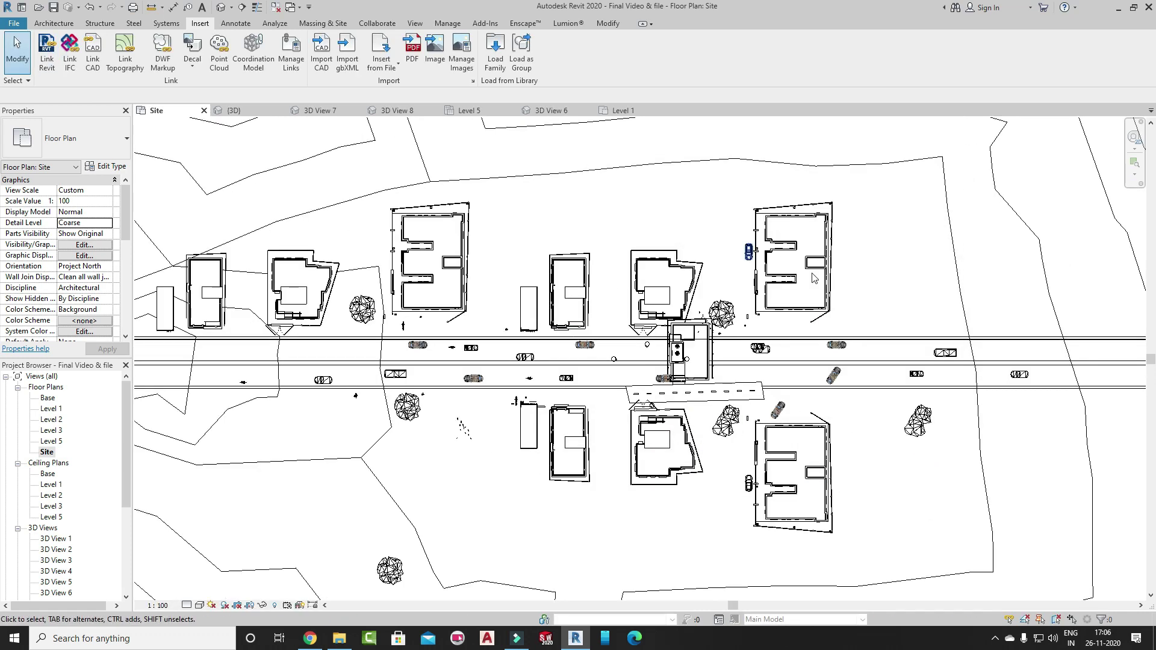
Move the linked madhabroy model to open ground beyond the road's end
scroll(689, 373, "up", 2)
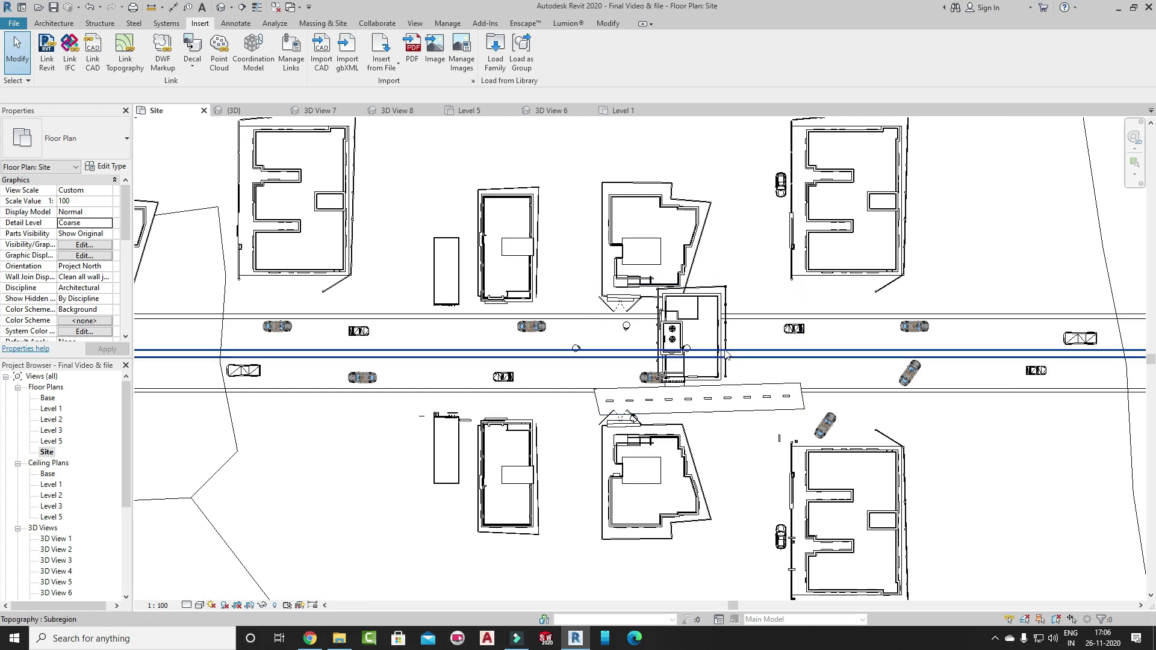
mouse_move(727, 355)
left_mouse_down()
mouse_move(527, 494)
mouse_move(393, 456)
left_mouse_up()
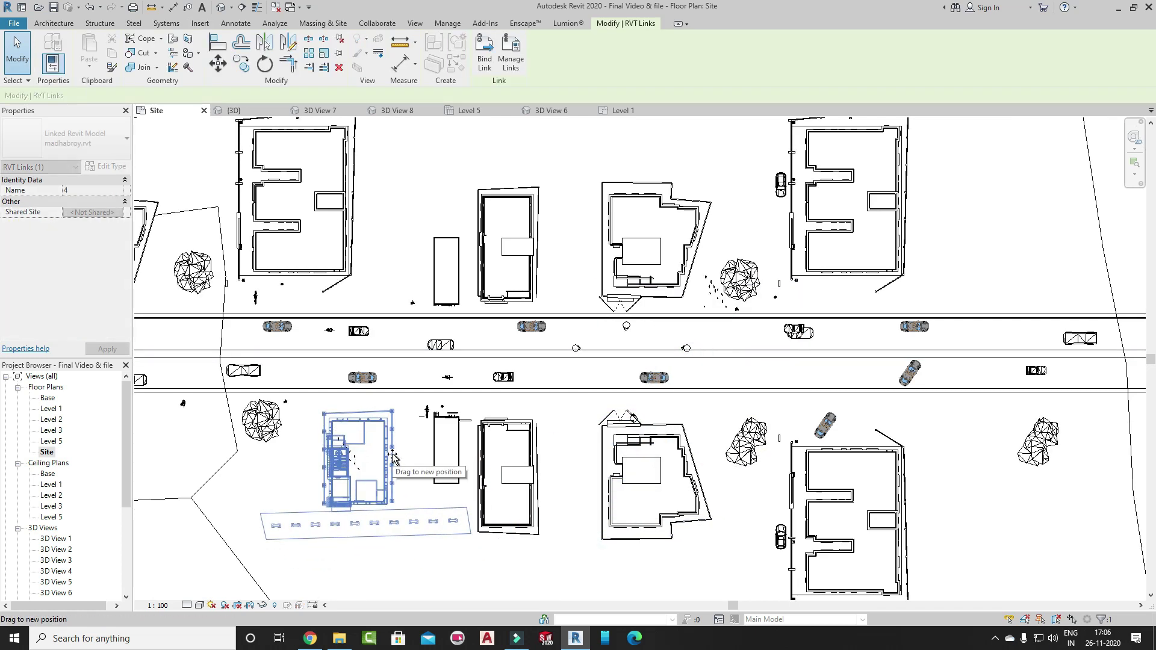
scroll(392, 457, "down", 2)
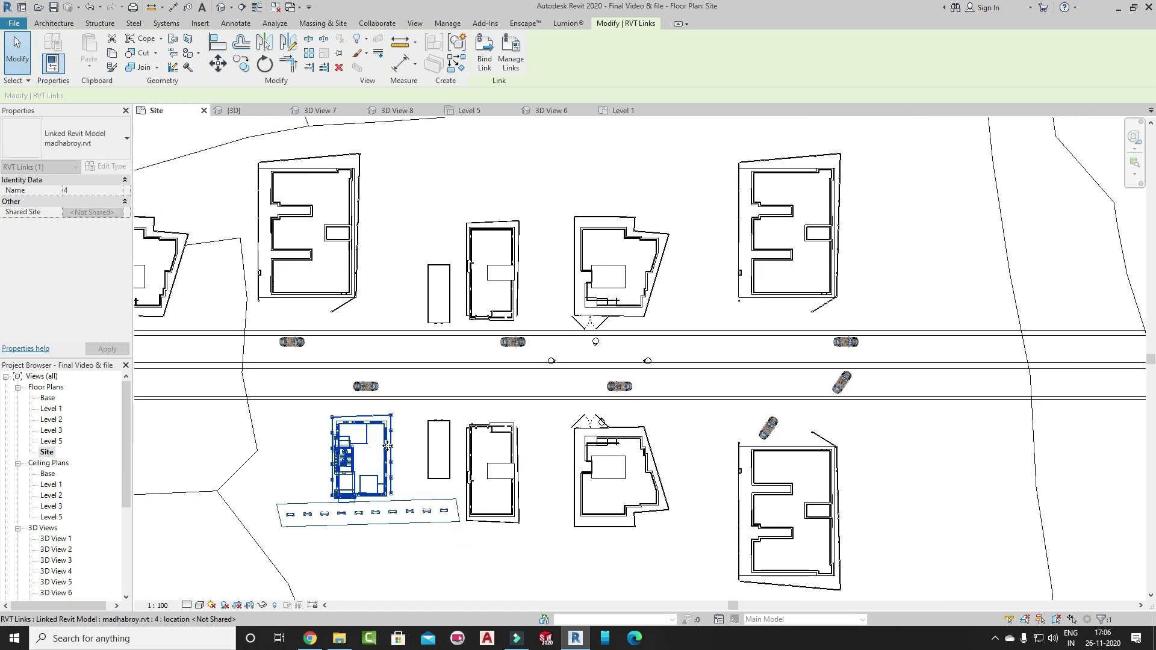
scroll(388, 453, "down", 3)
scroll(385, 449, "down", 2)
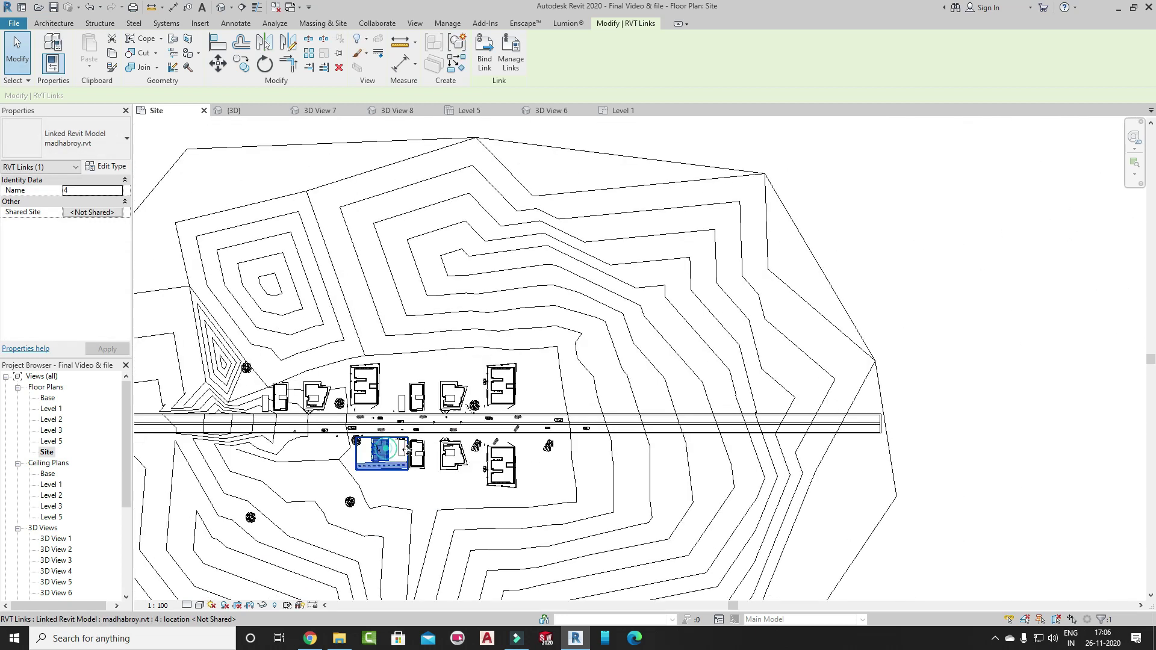
left_click_drag(385, 449, 834, 396)
left_click_drag(920, 386, 917, 390)
scroll(919, 395, "up", 3)
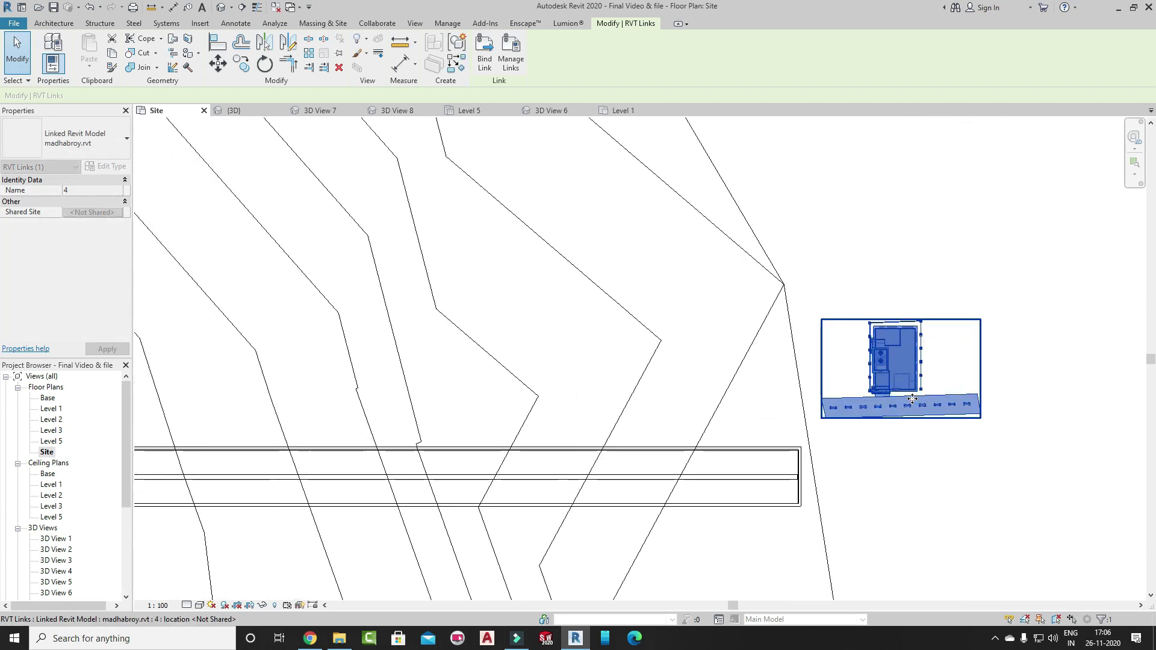
scroll(916, 397, "up", 1)
scroll(880, 416, "up", 2)
scroll(901, 413, "up", 1)
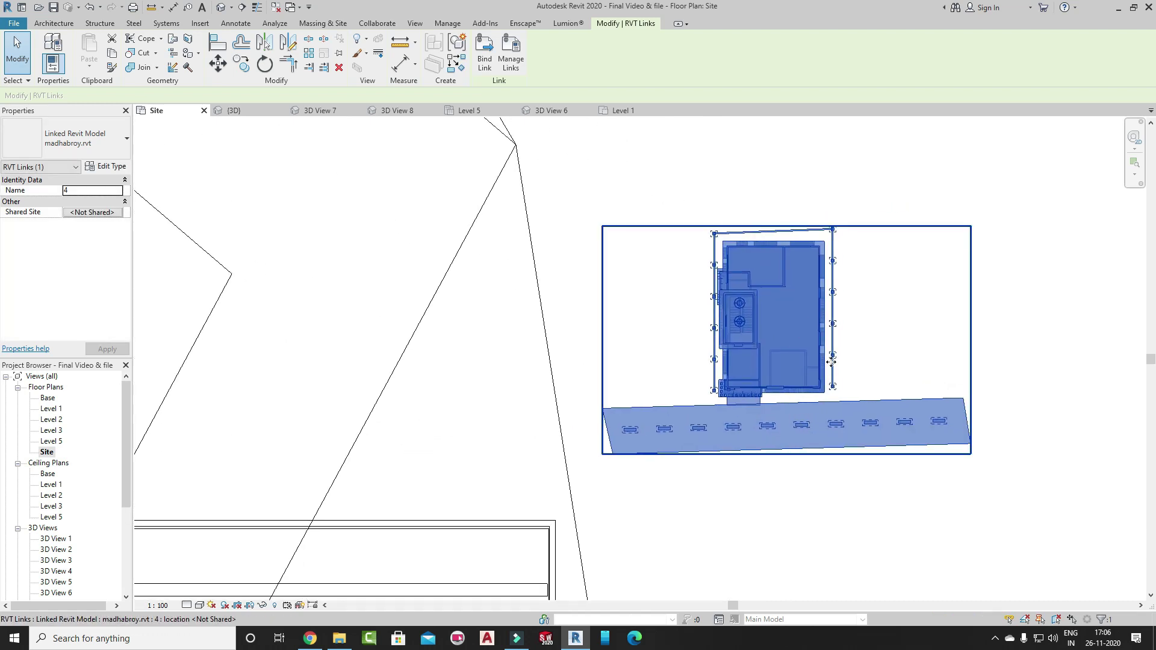
middle_click_drag(877, 399, 793, 425)
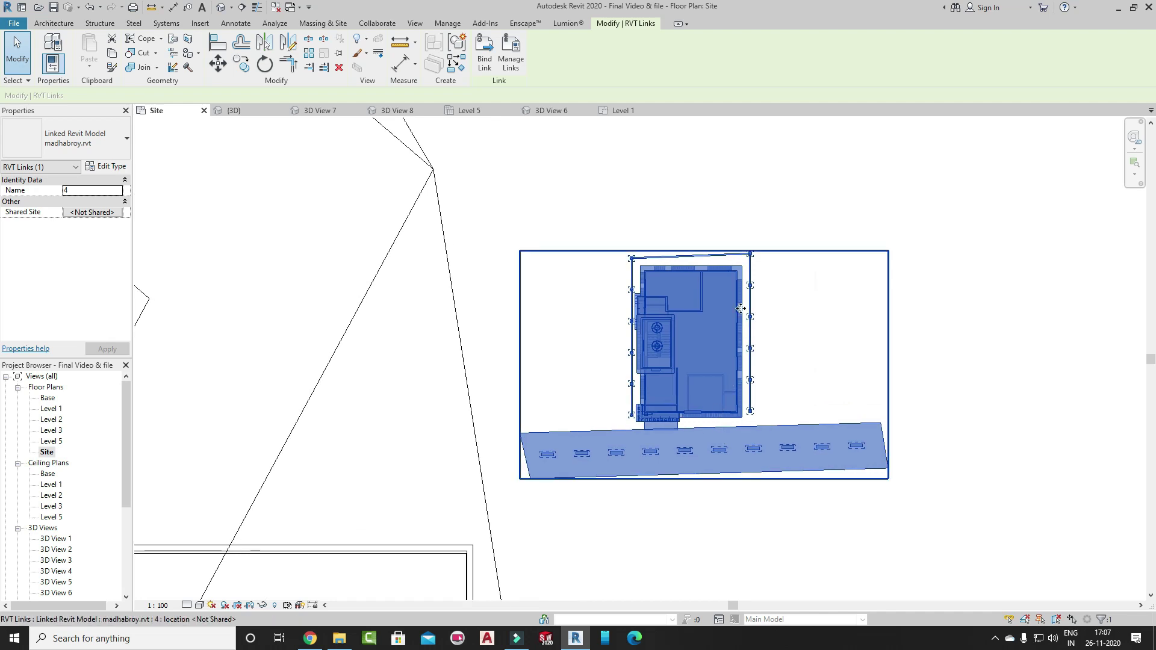
Rotate the linked madhabroy model 180°
left_click(265, 67)
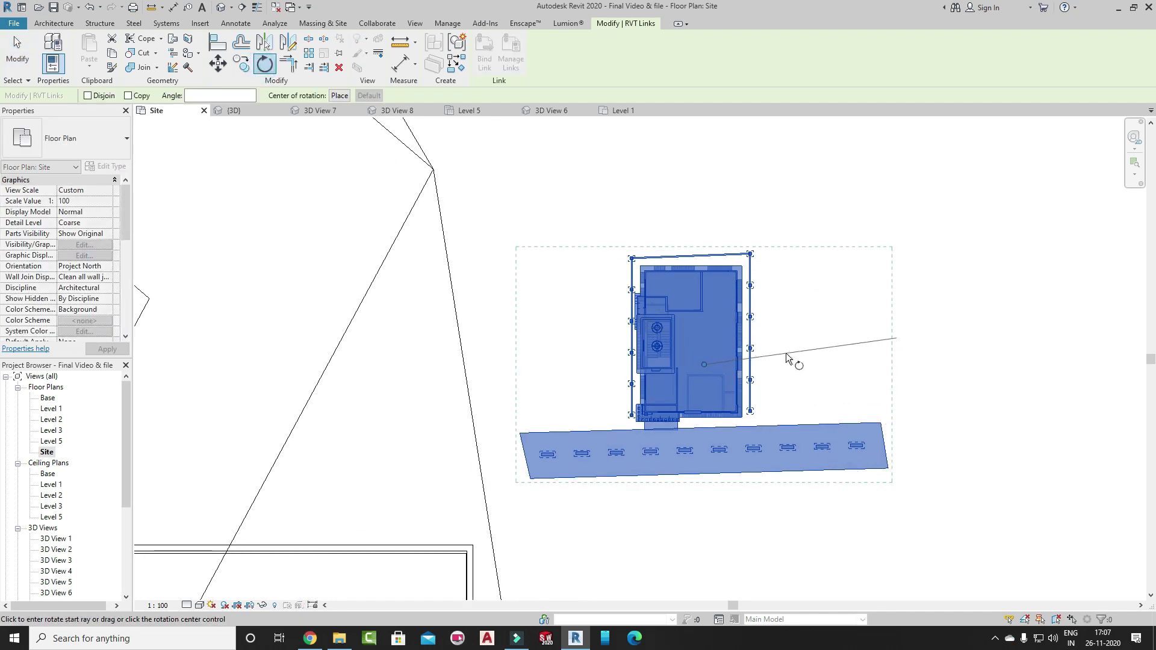
left_click(811, 369)
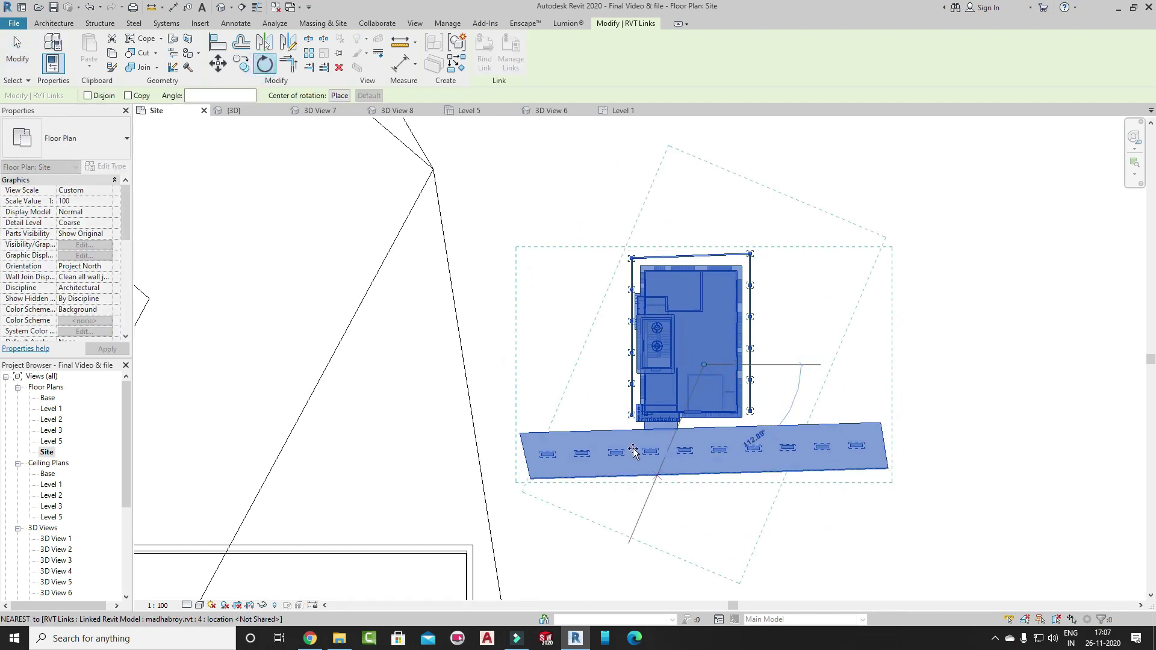
left_click(601, 361)
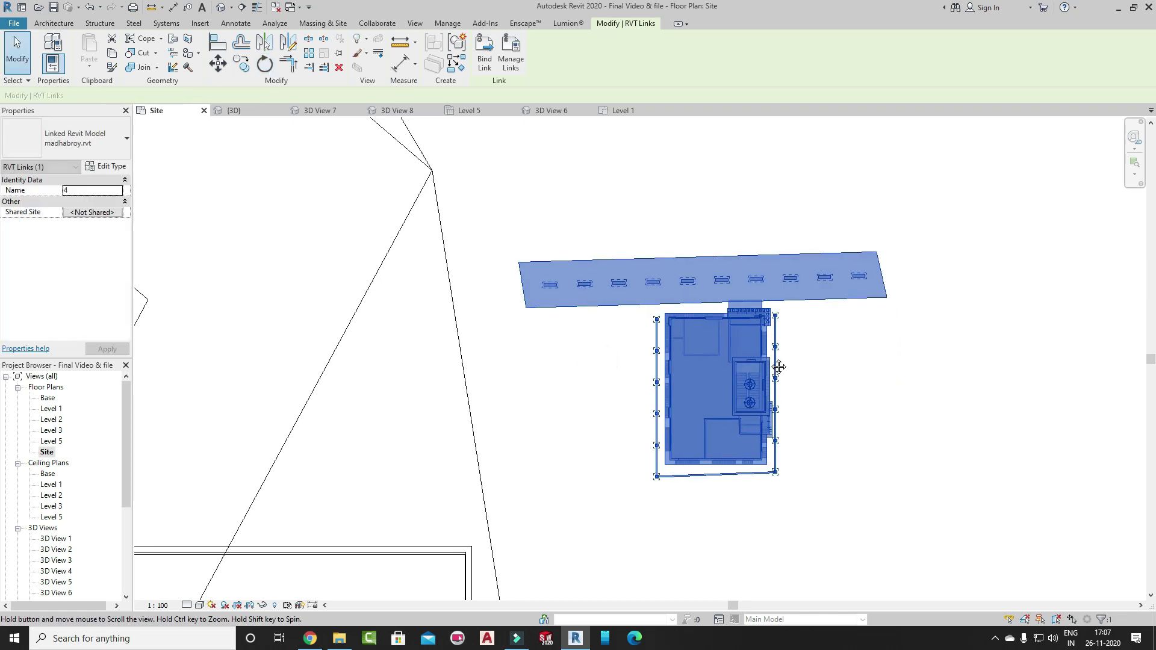
middle_click_drag(852, 345, 811, 375)
left_click(811, 375)
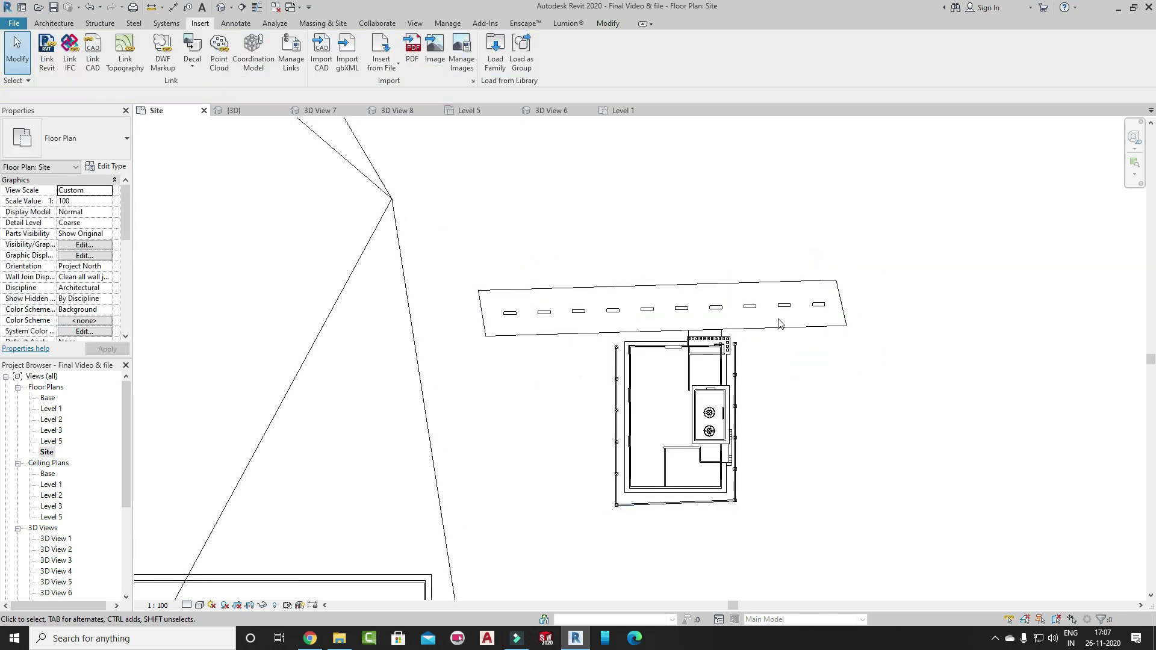
Set the site plan's visual style to Shaded
left_click(200, 606)
left_click(223, 569)
middle_click_drag(692, 399, 617, 427)
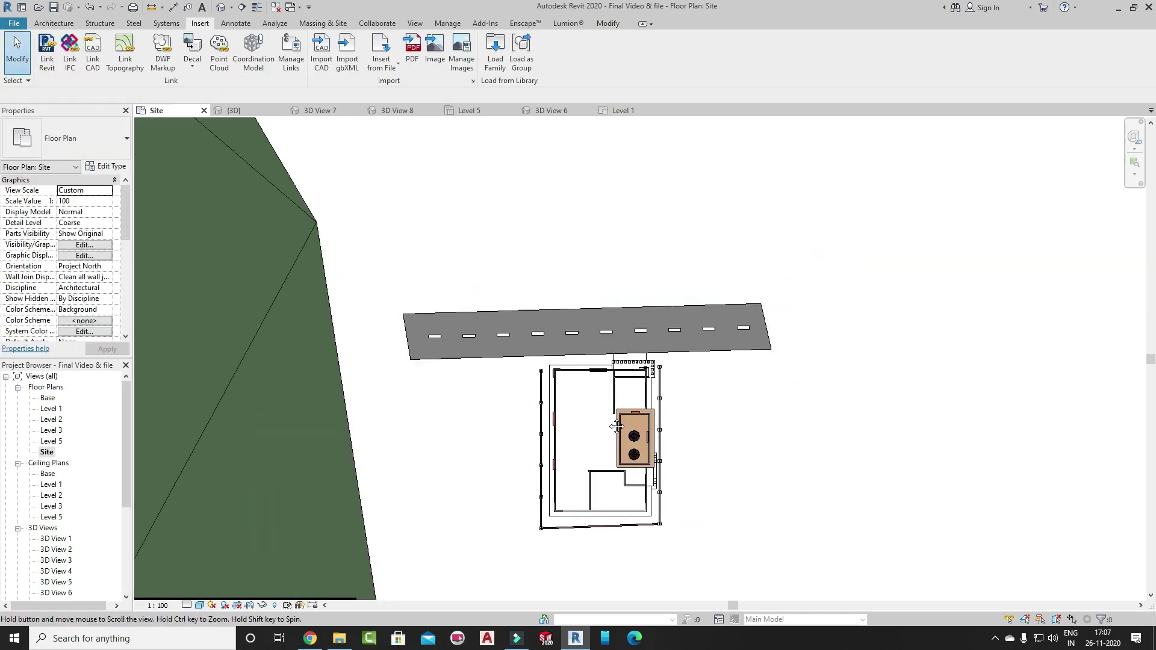
left_click(662, 385)
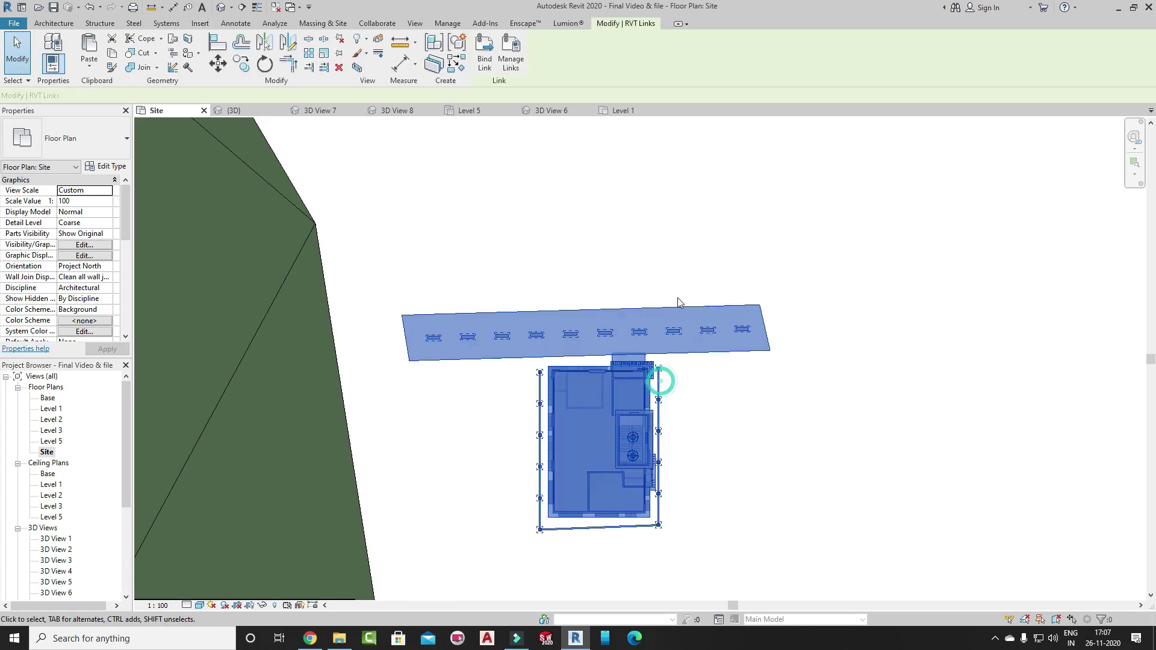
Bind the madhabroy link, accepting bind options, duplicate types and duplicate group names
left_click(489, 56)
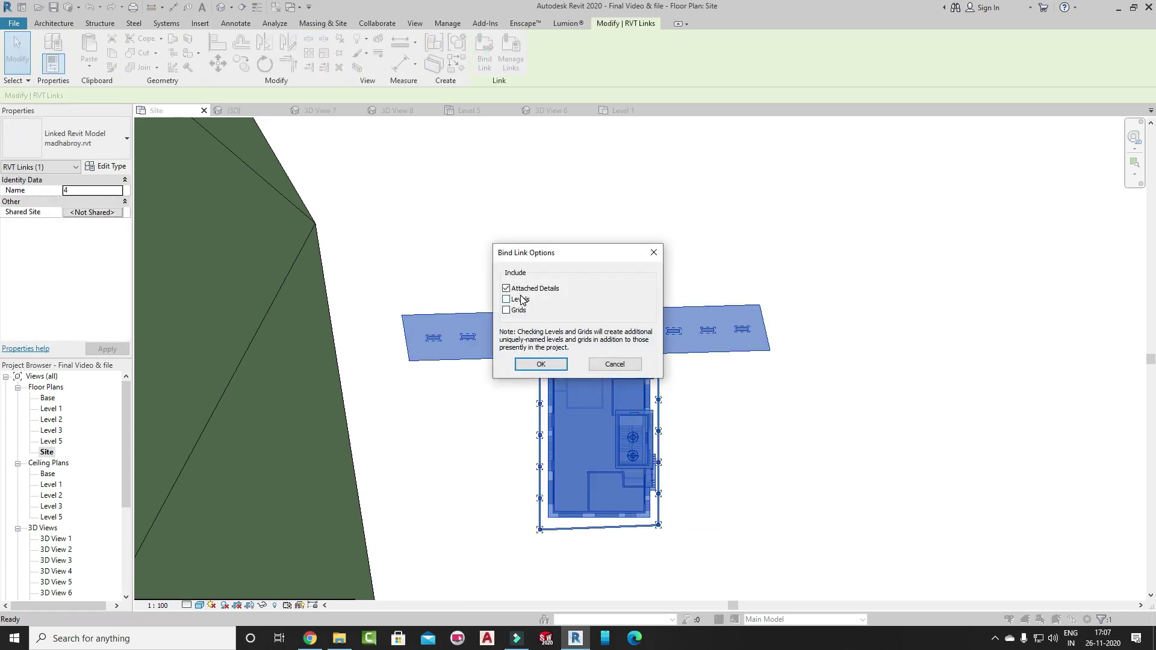
left_click(535, 366)
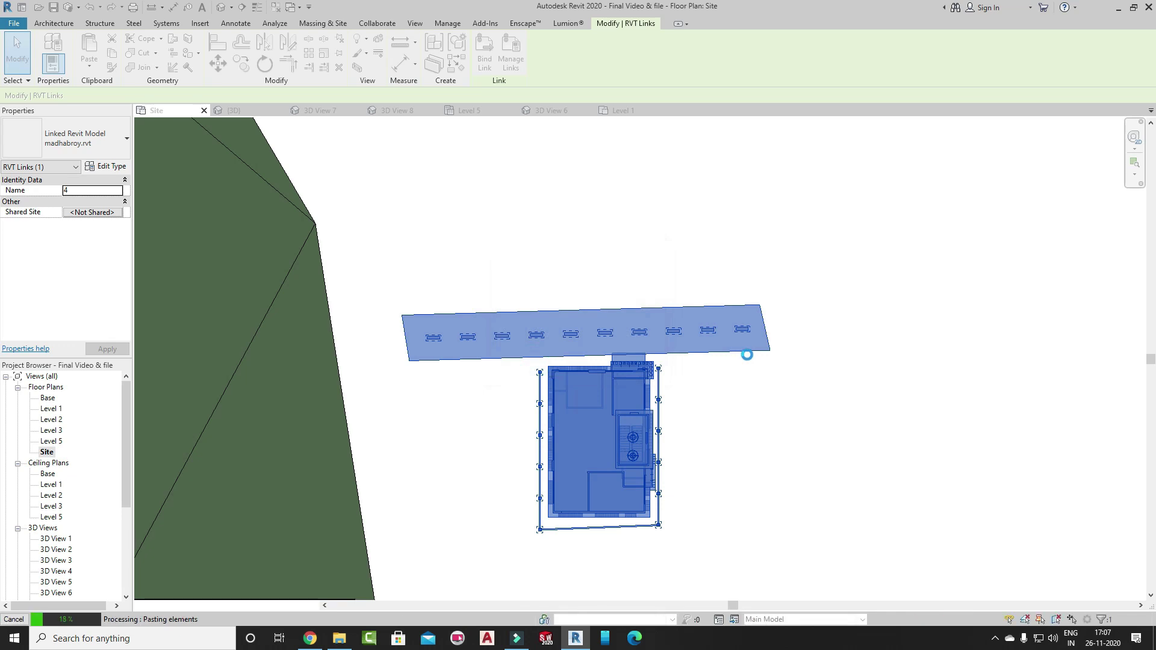
key("Return")
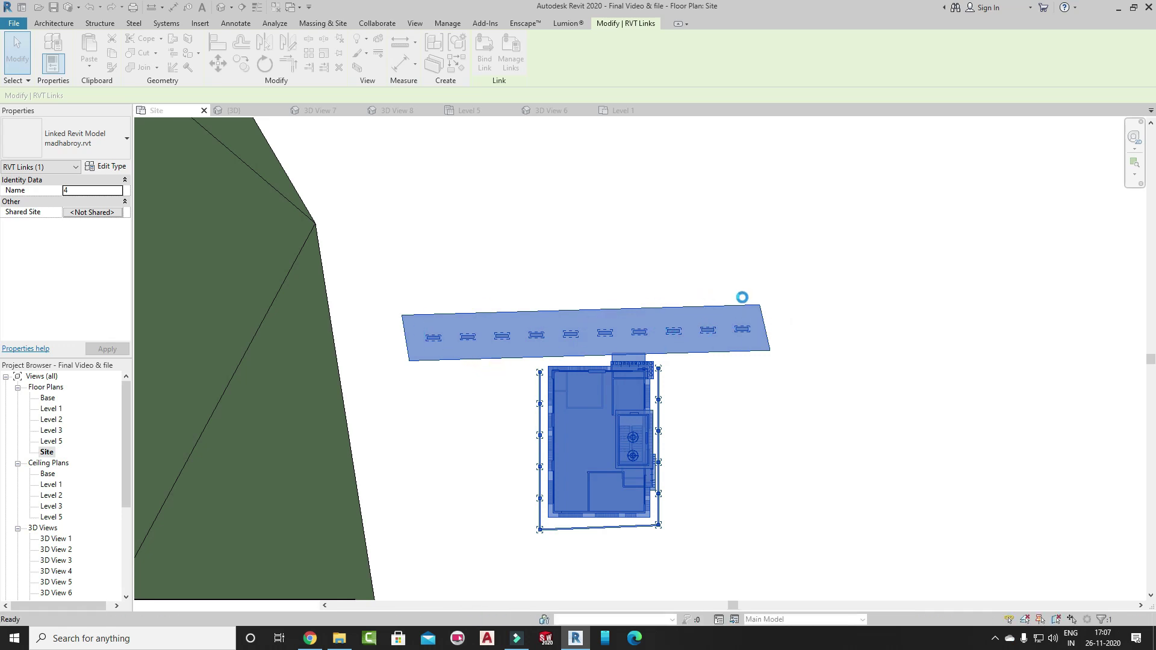
left_click(554, 371)
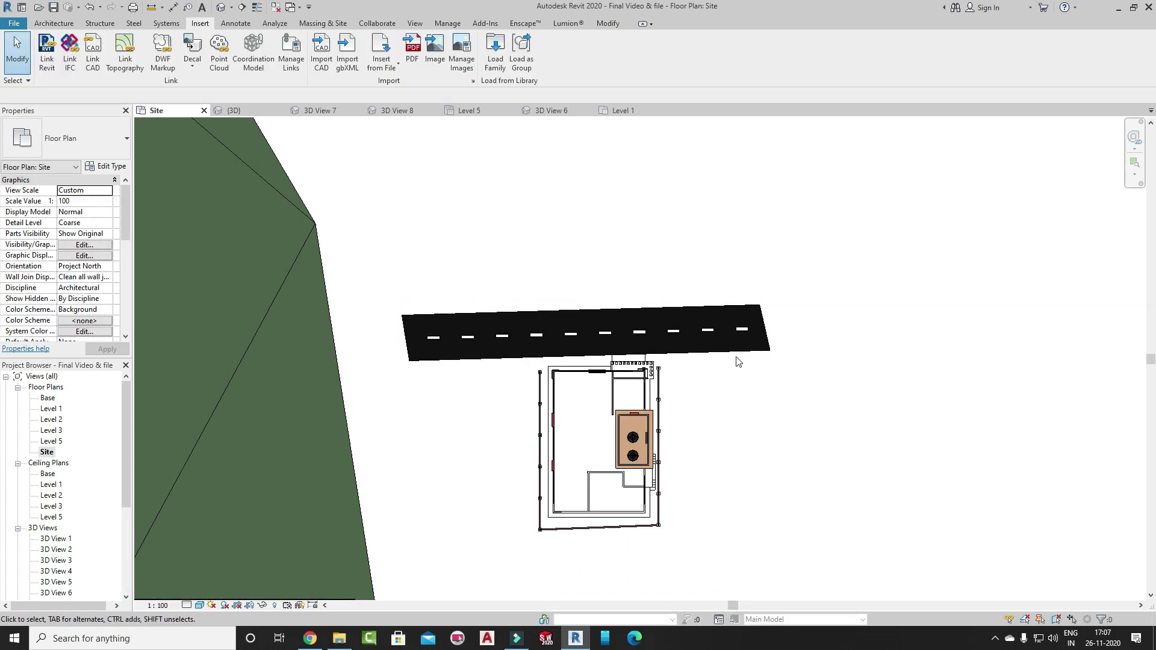
left_click(738, 355)
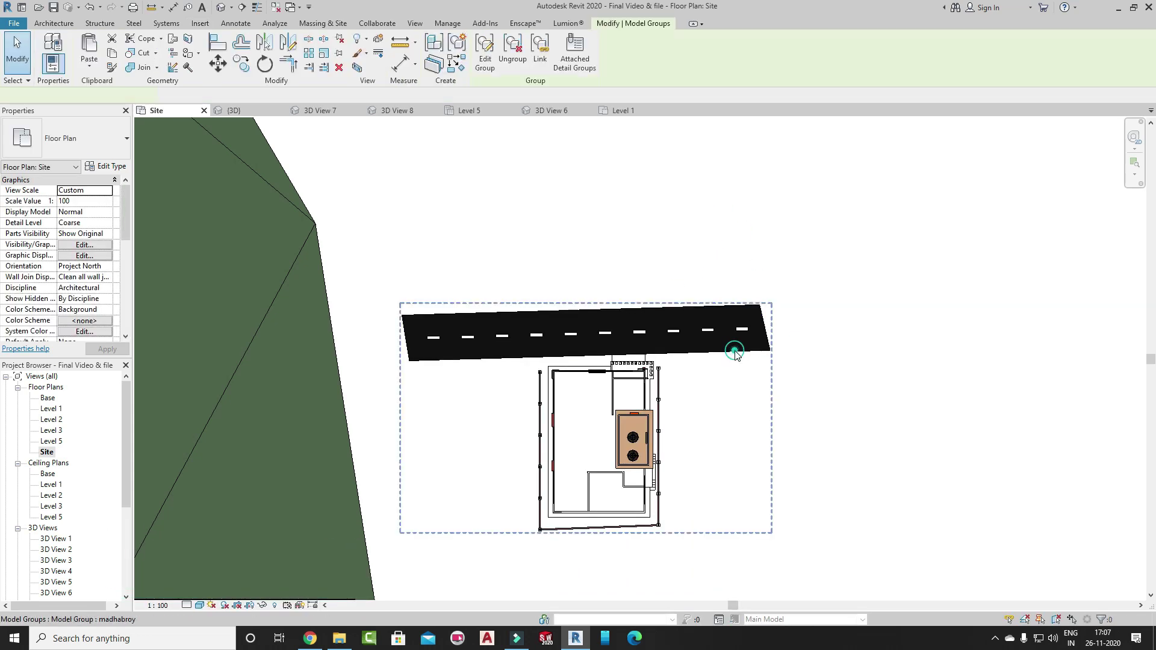
Ungroup the bound madhabroy model and delete its road and dash array
left_click(524, 57)
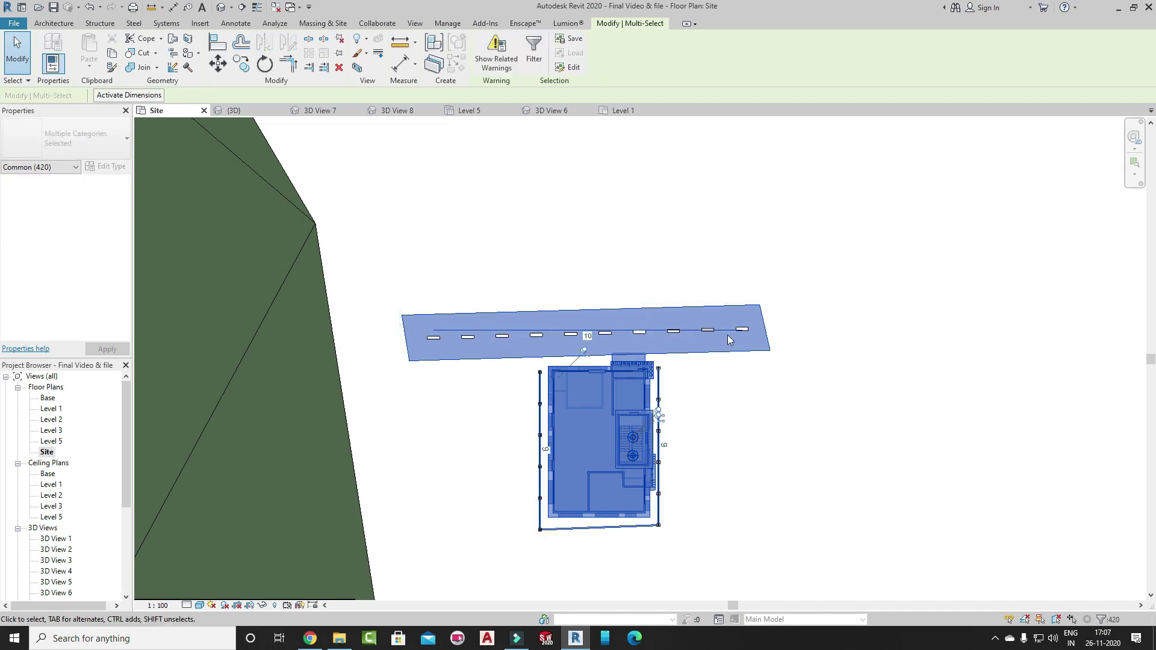
left_click(768, 289)
left_click(711, 334)
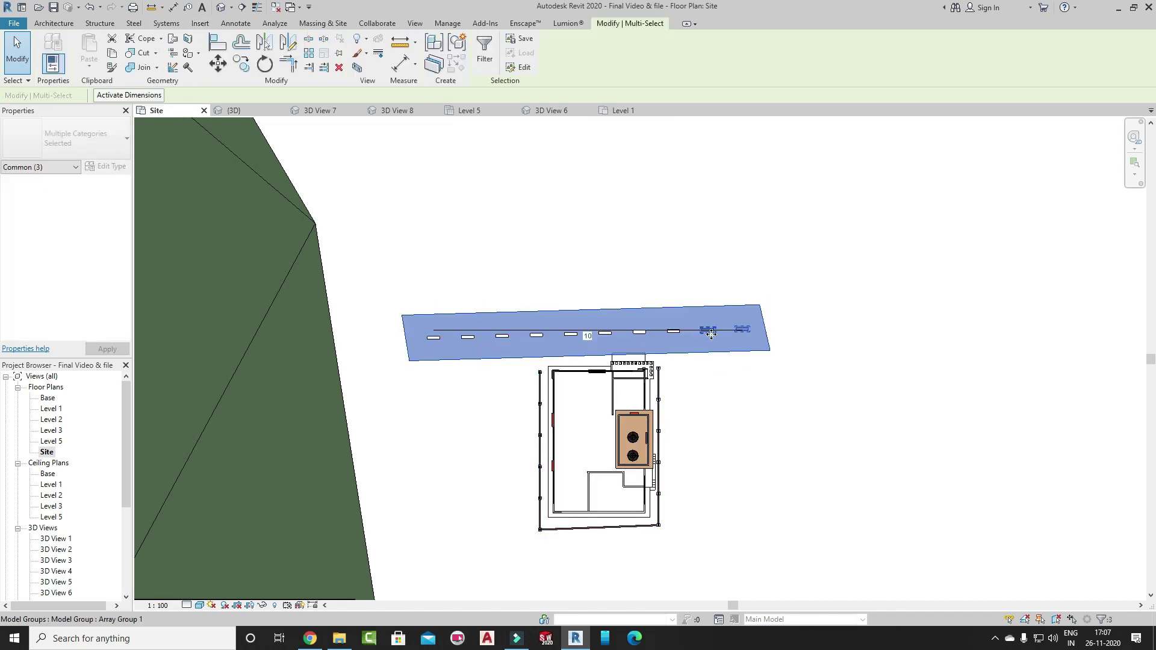
key("Delete")
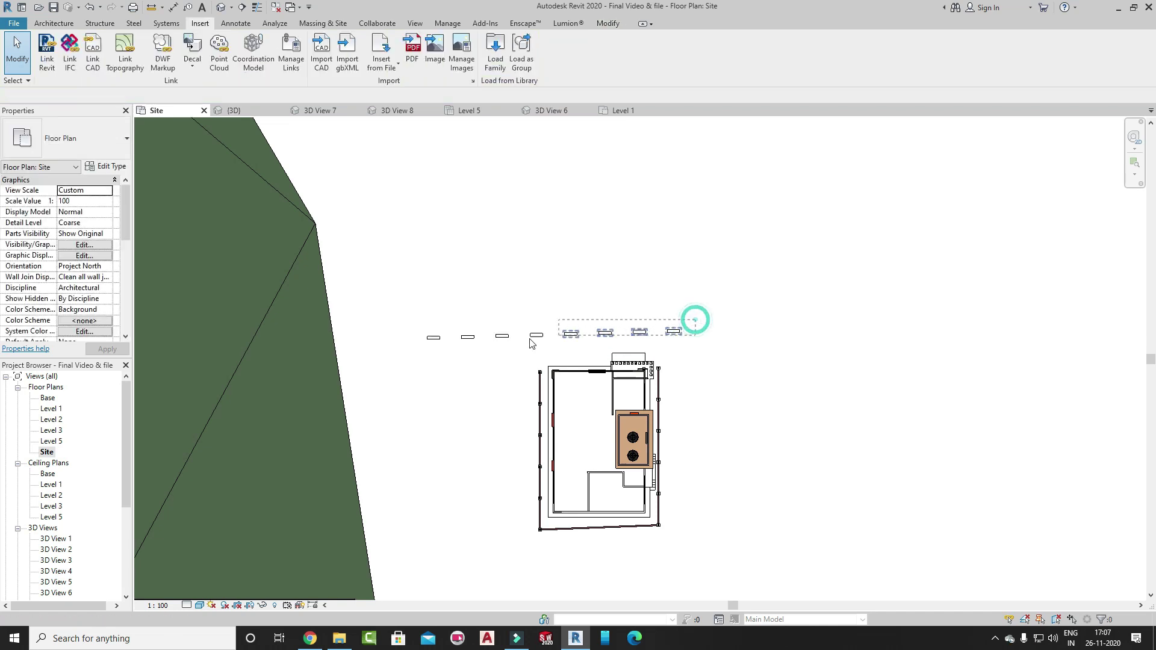
left_click(427, 342)
key("Delete")
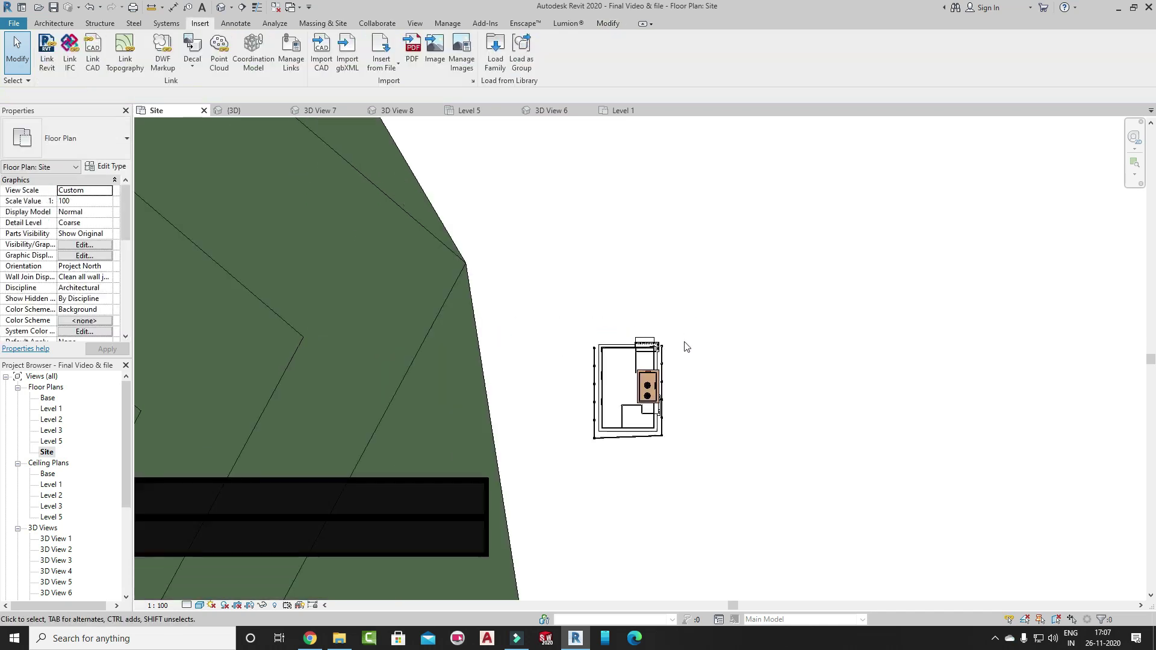
Group all of the house's elements into a new model group named Group 2
scroll(645, 340, "down", 5)
left_click_drag(636, 337, 687, 407)
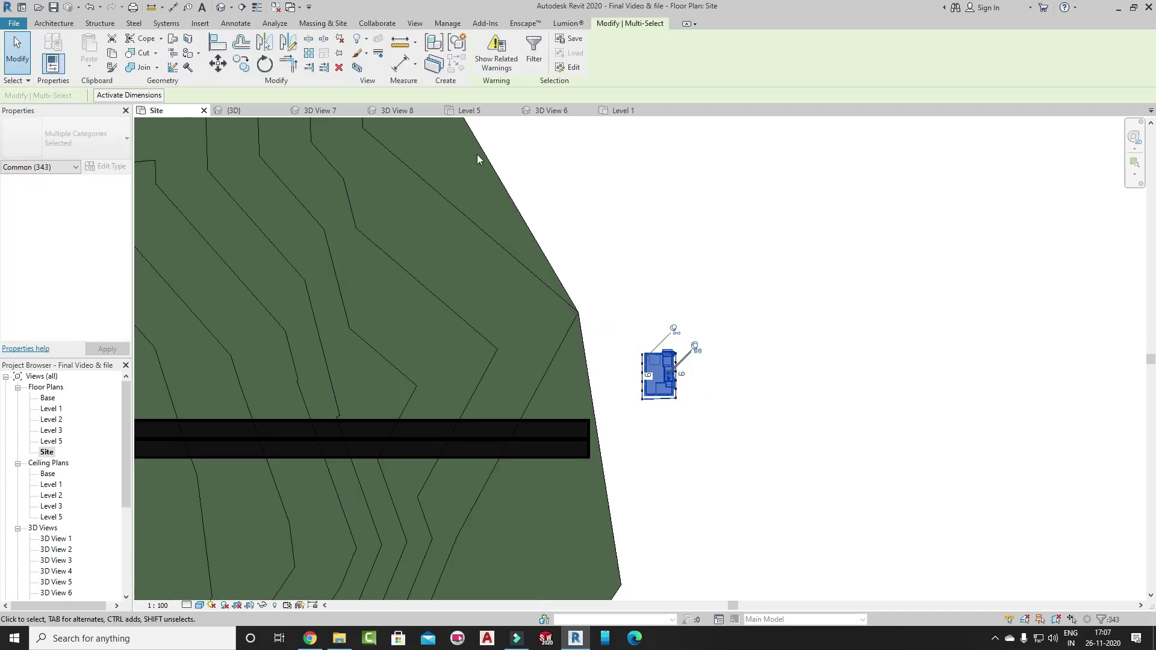
left_click(460, 41)
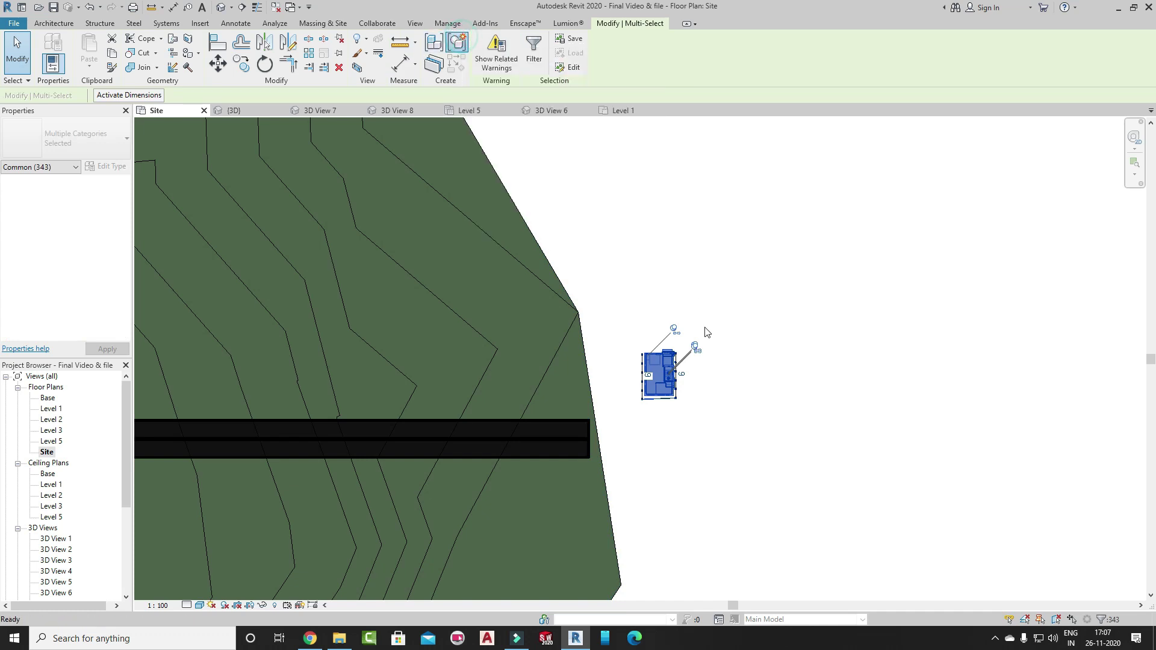
left_click(652, 396)
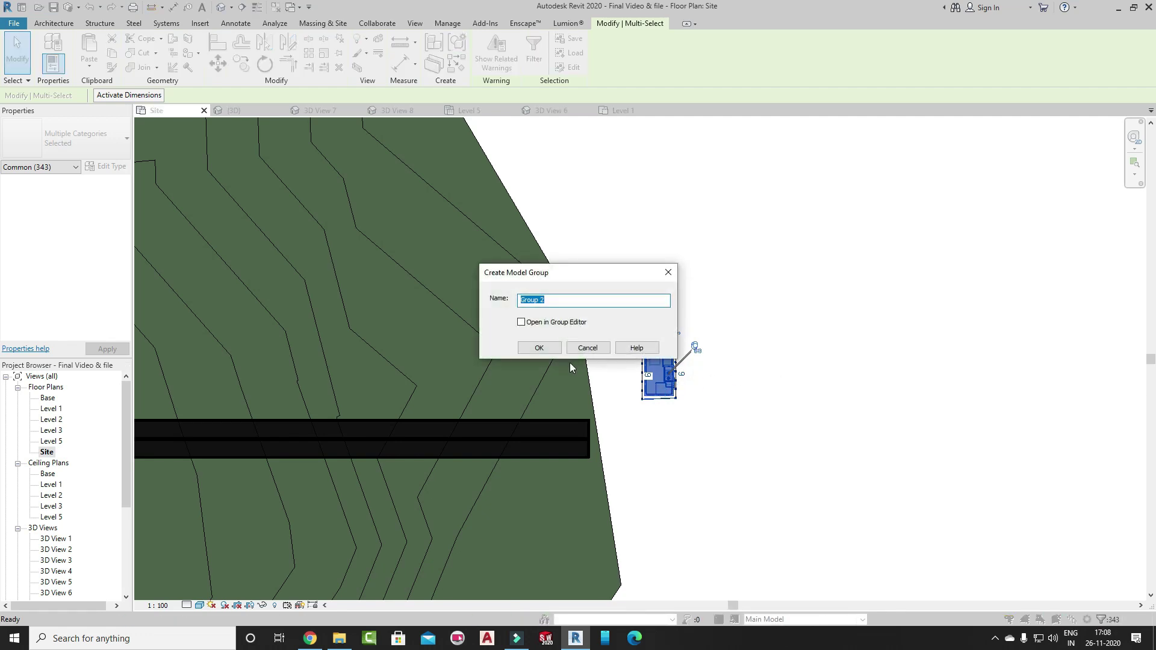
left_click(537, 348)
scroll(686, 402, "down", 2)
Move Group 2 beside the lower row of houses and unjoin the conflicting elements
middle_click_drag(685, 402, 874, 400)
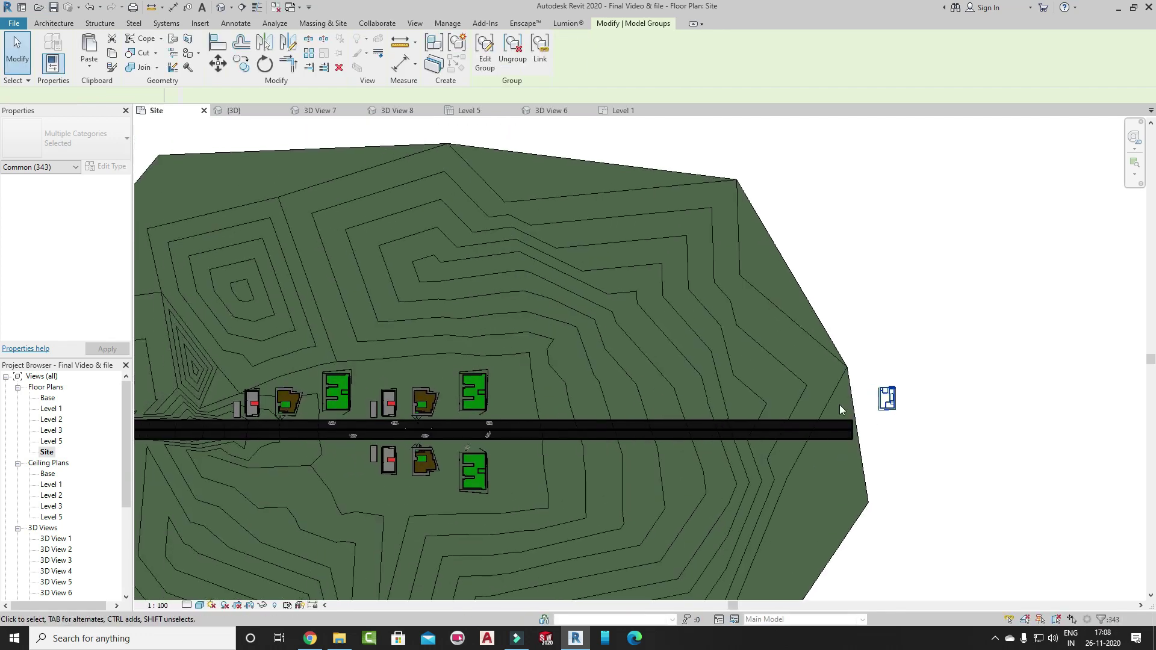
left_click(881, 400)
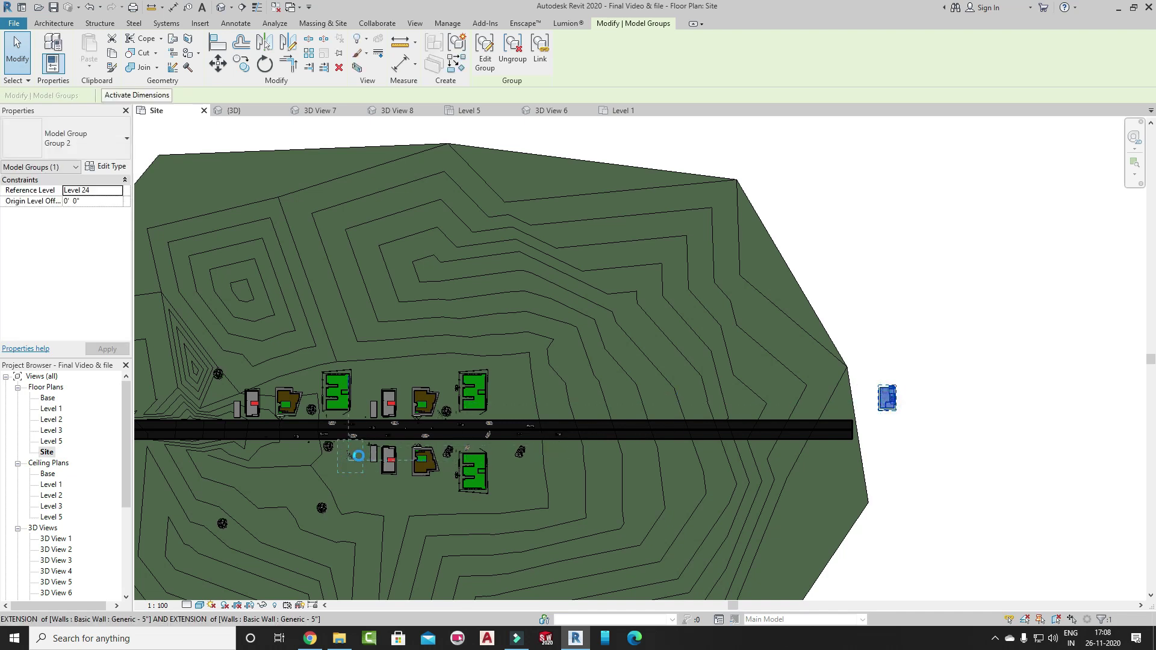
scroll(359, 456, "up", 5)
left_click(360, 456)
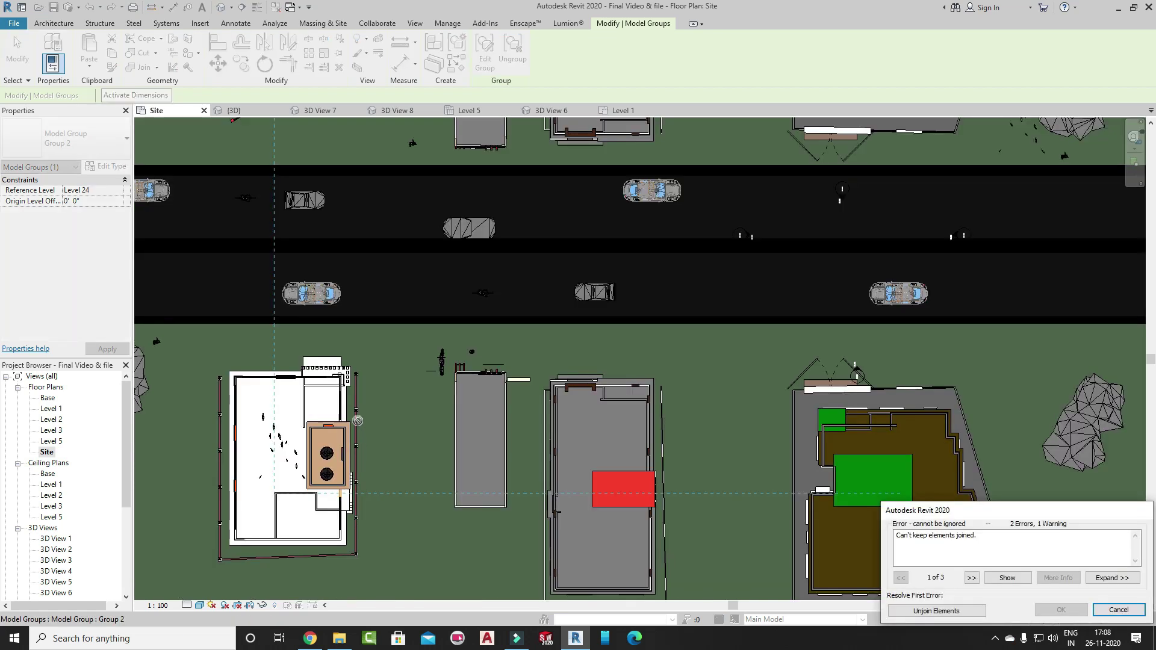
scroll(356, 390, "up", 2)
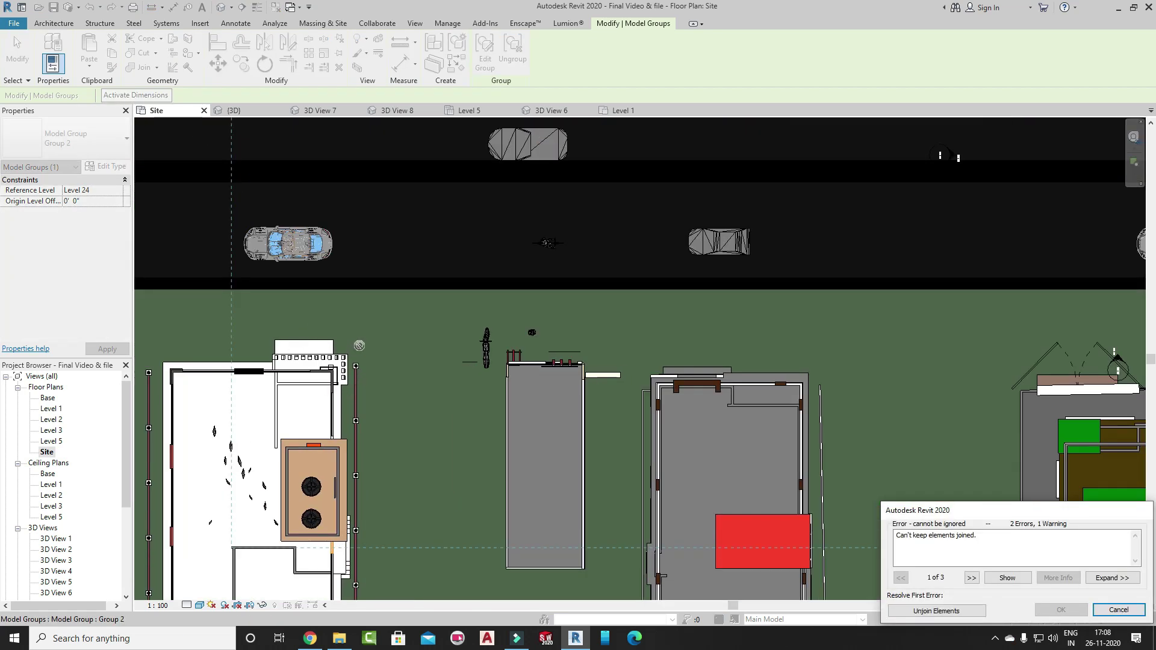
scroll(360, 346, "down", 2)
scroll(394, 358, "down", 2)
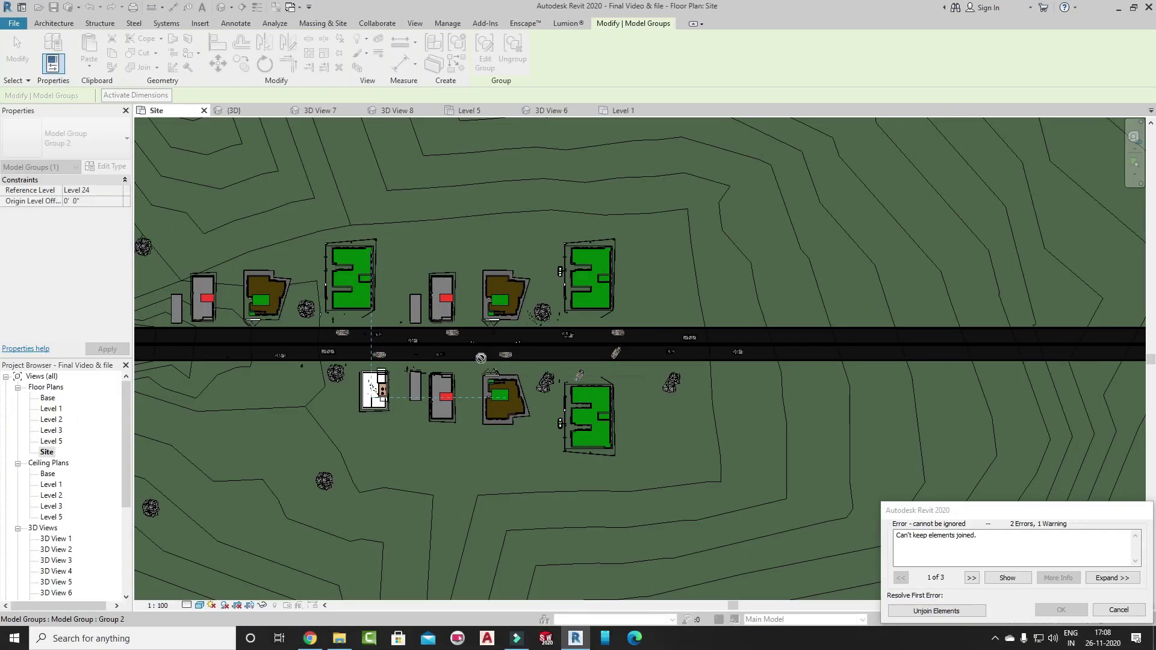
left_click(937, 611)
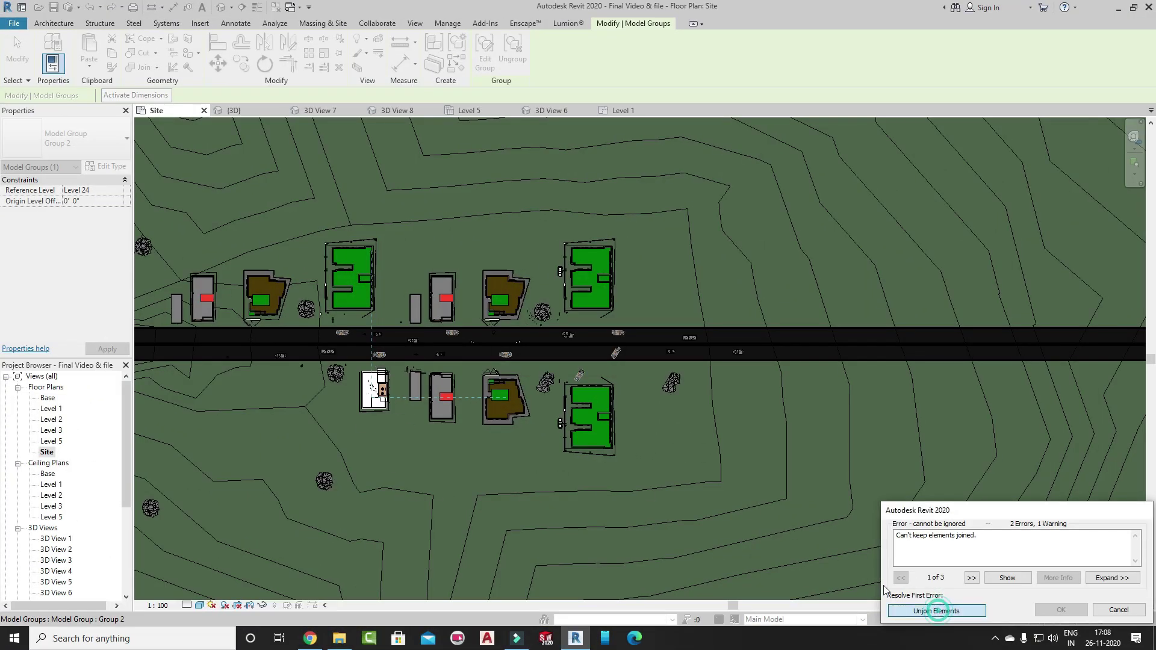
scroll(485, 391, "down", 2)
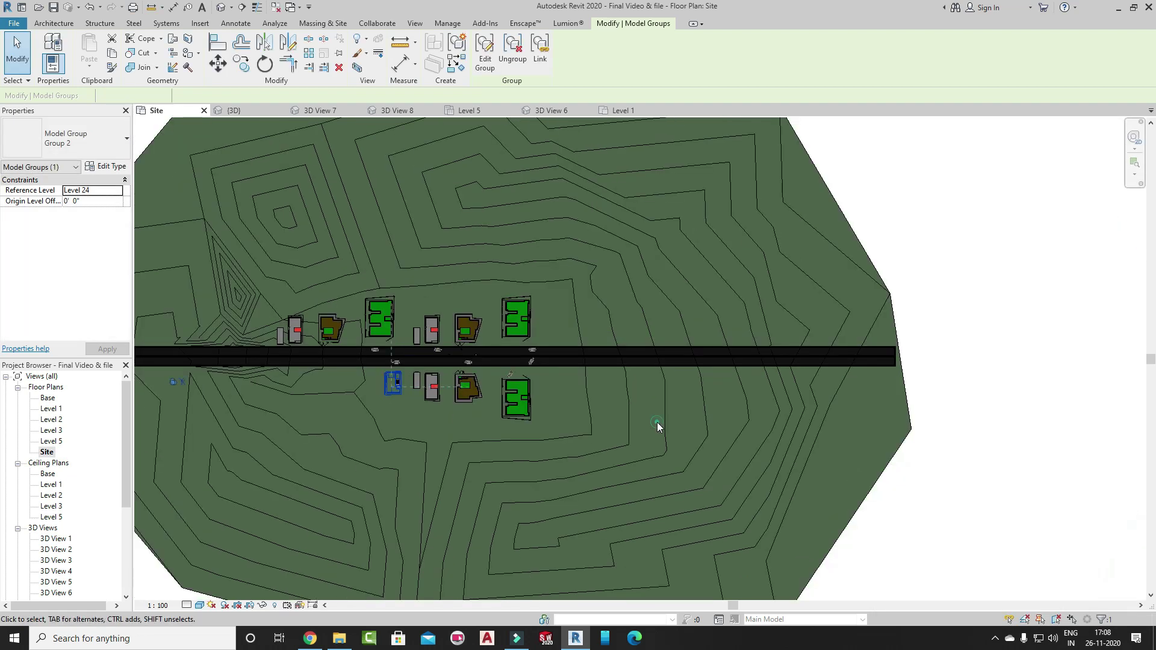
key("Escape")
scroll(400, 379, "up", 3)
scroll(405, 374, "up", 2)
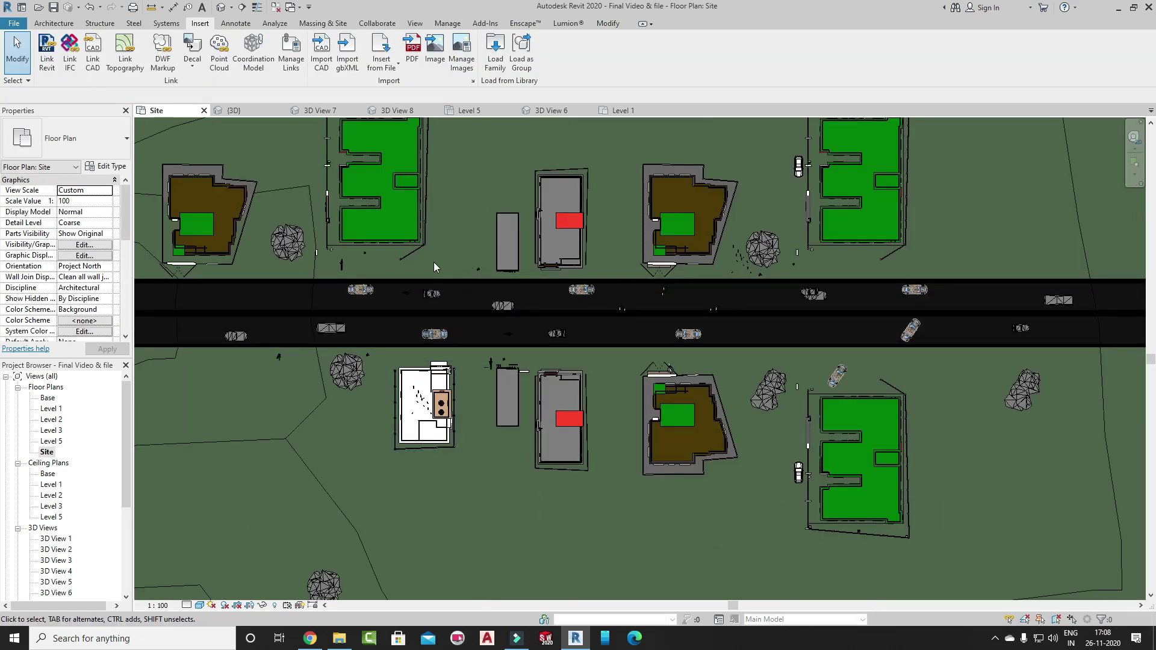
scroll(530, 417, "down", 2)
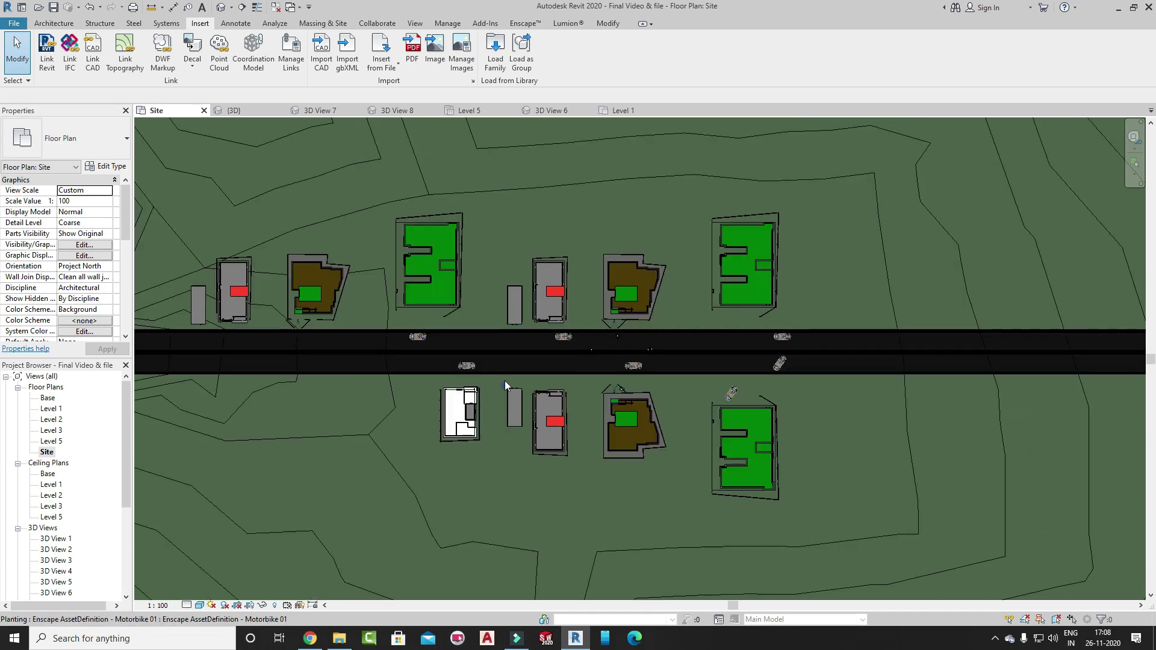
scroll(505, 381, "down", 1)
scroll(461, 439, "down", 1)
scroll(462, 438, "down", 2)
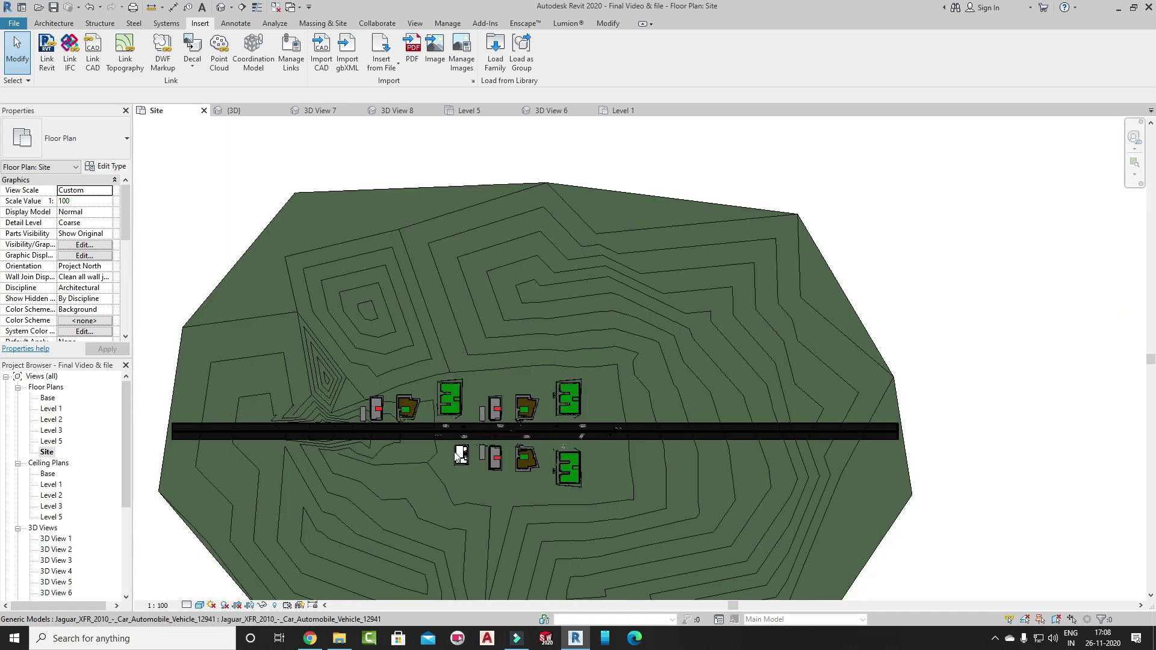
key("Escape")
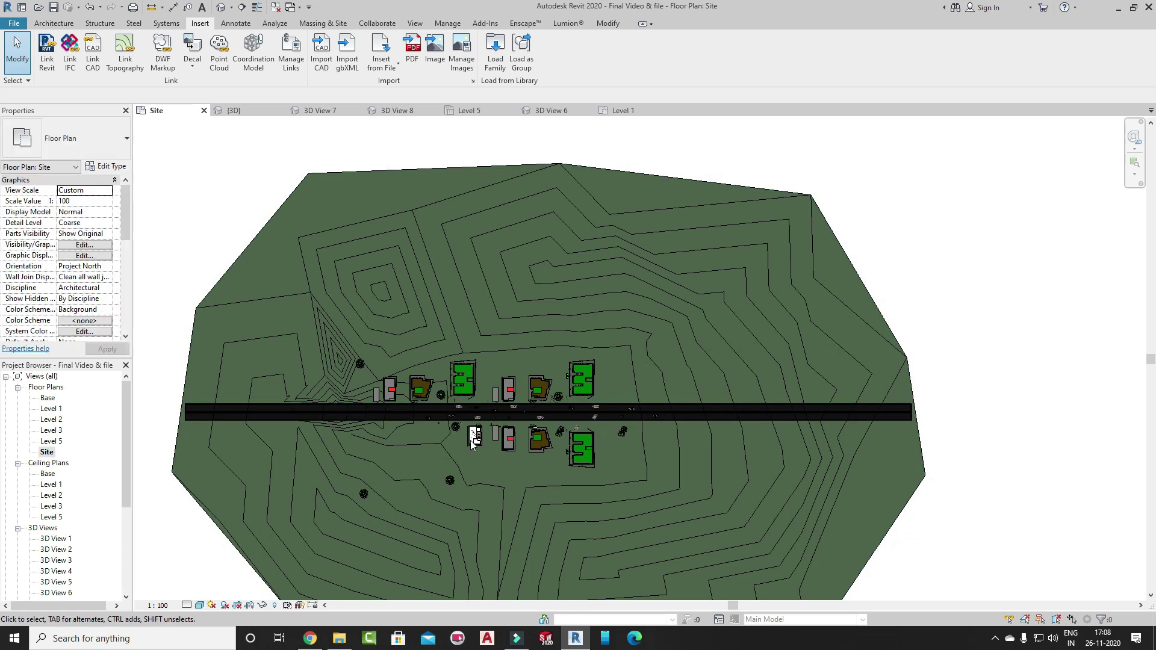
scroll(472, 433, "up", 3)
scroll(473, 433, "up", 1)
scroll(472, 432, "up", 1)
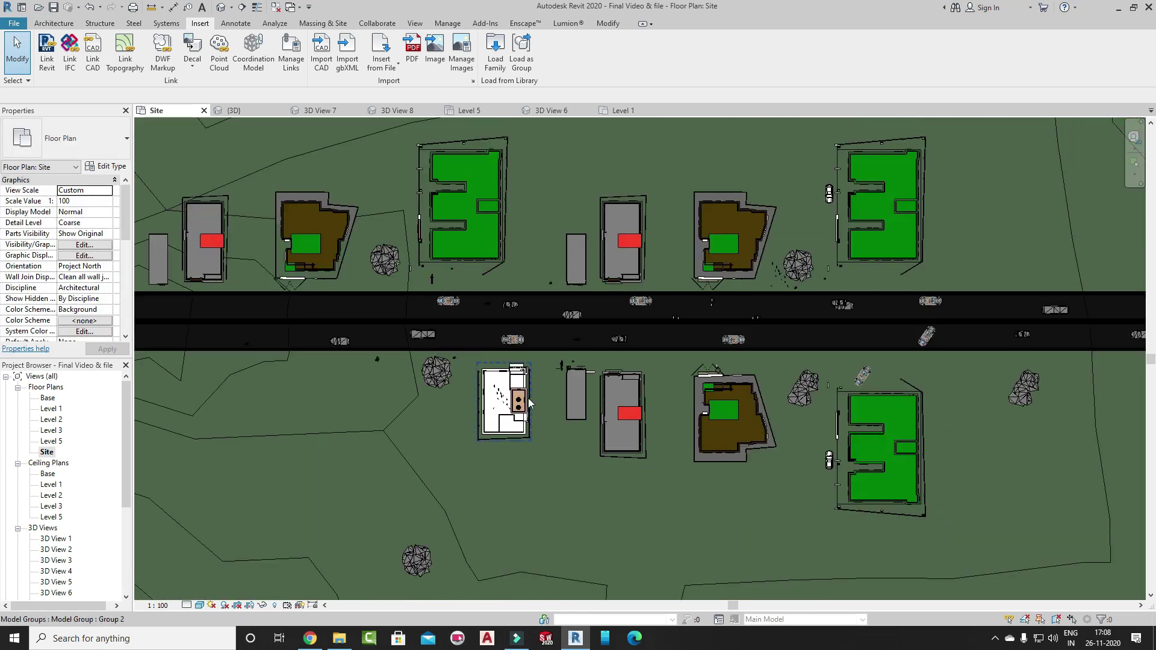
scroll(508, 420, "down", 2)
scroll(508, 420, "down", 1)
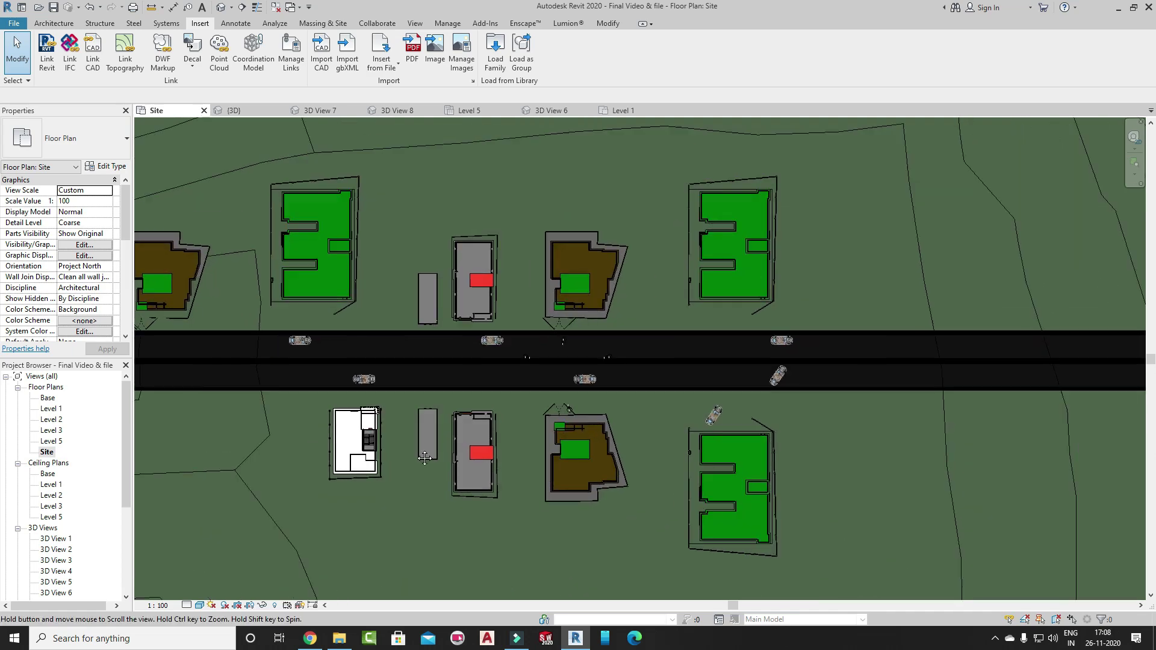
scroll(413, 332, "down", 1)
scroll(352, 284, "down", 2)
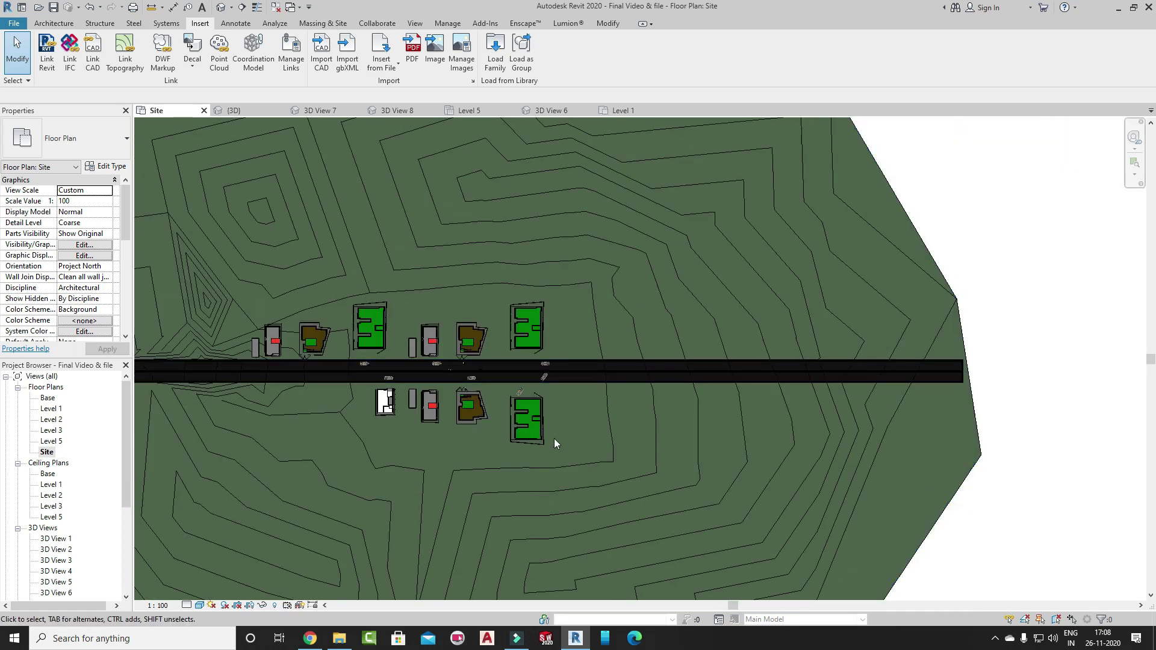
scroll(554, 438, "down", 3)
Place a 2' 0" elevation point on the toposurface south of the road, then finish the surface
left_click(602, 236)
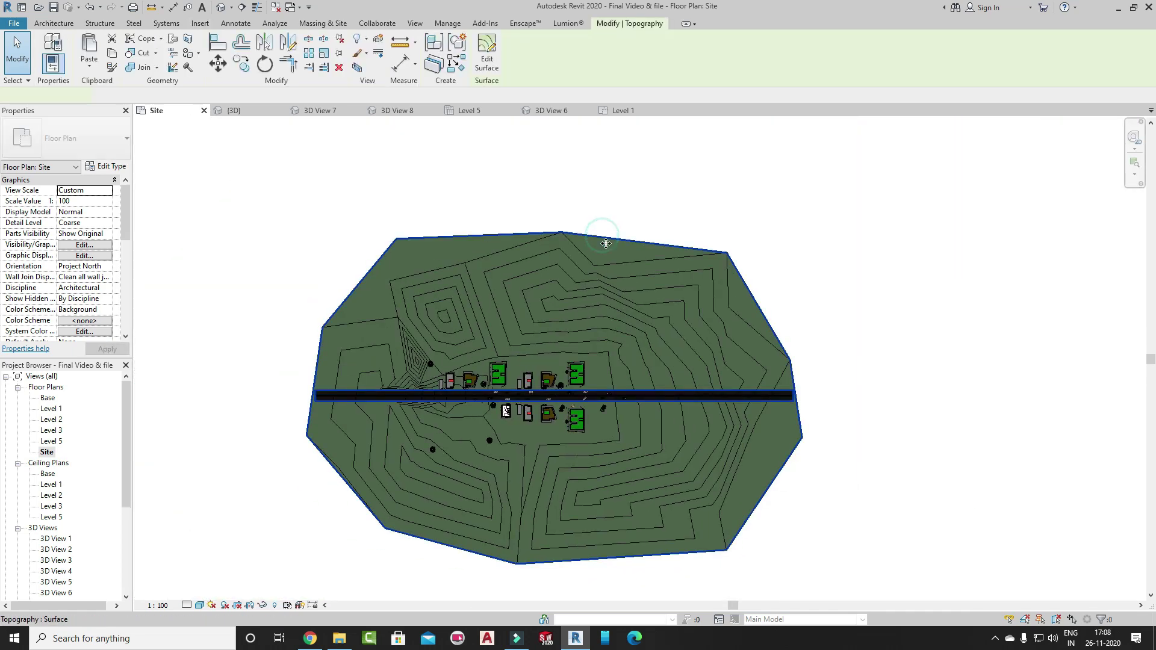
left_click(491, 49)
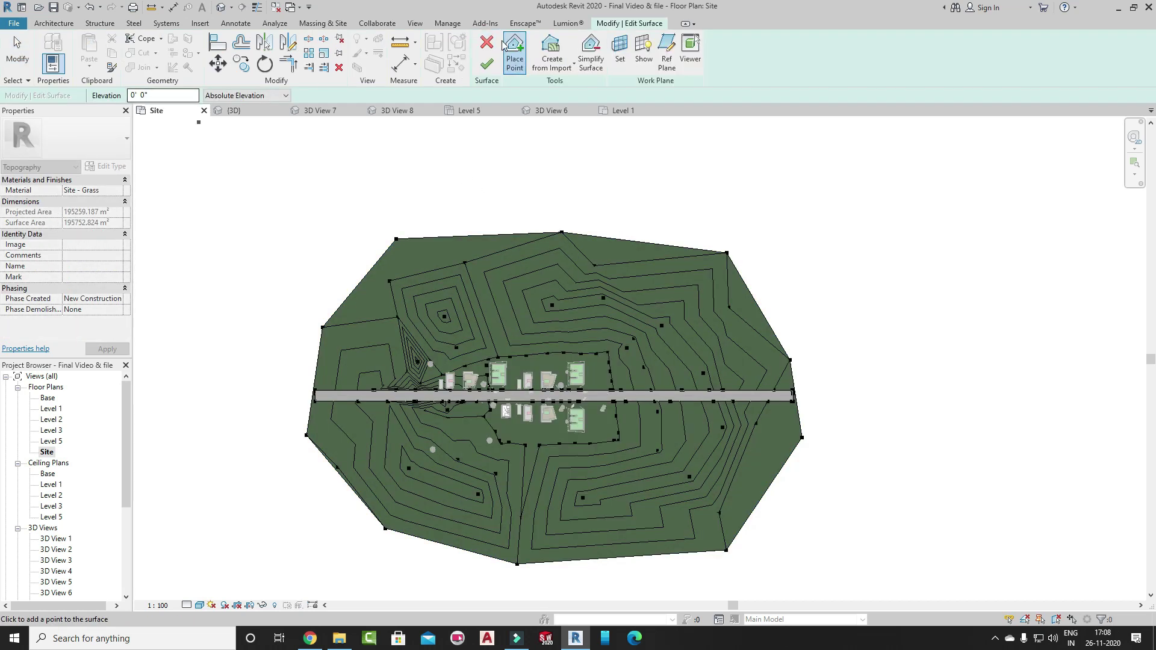
left_click(515, 54)
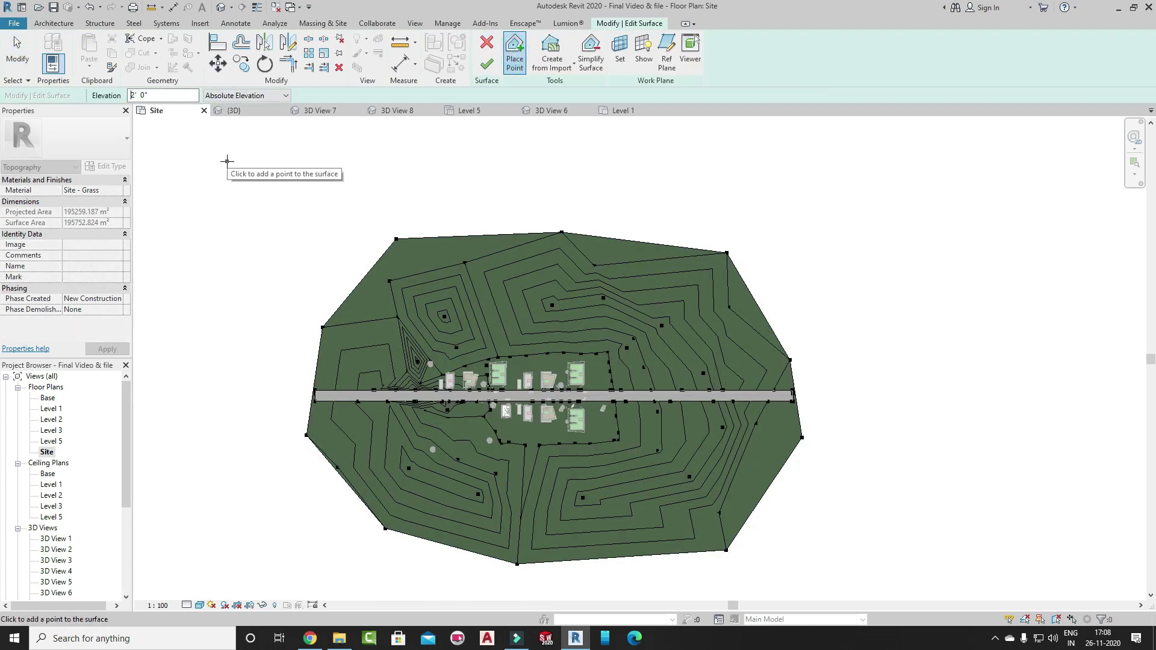
scroll(669, 390, "up", 1)
scroll(626, 403, "up", 3)
scroll(562, 455, "up", 2)
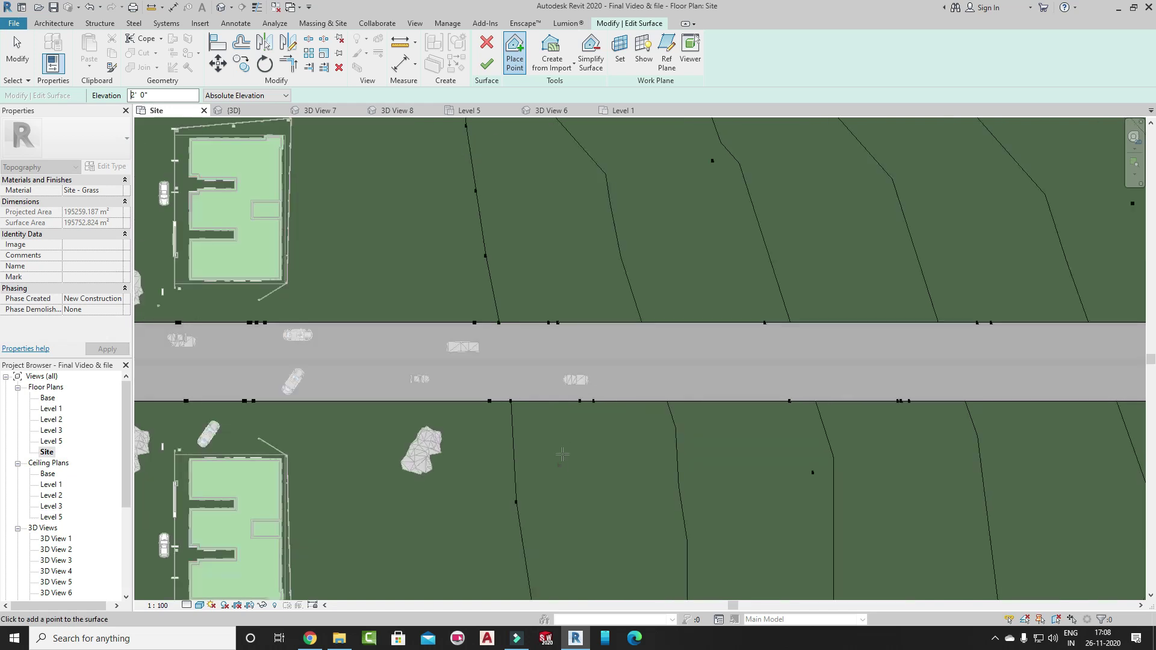
middle_click_drag(562, 455, 634, 202)
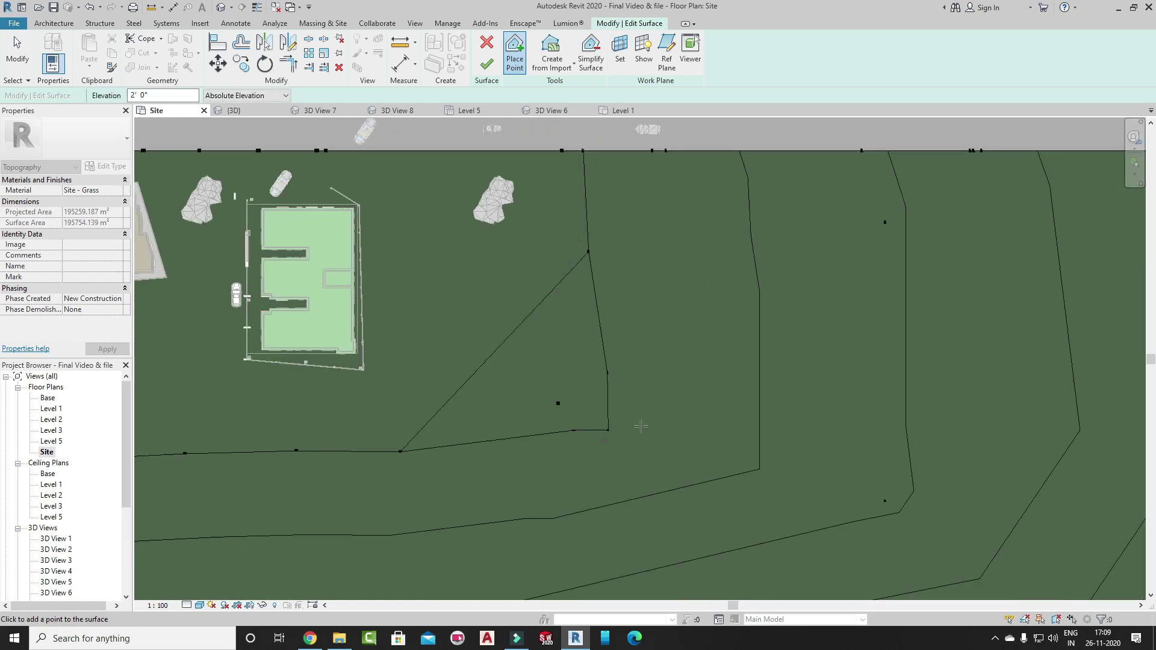
scroll(542, 399, "down", 2)
scroll(602, 391, "down", 1)
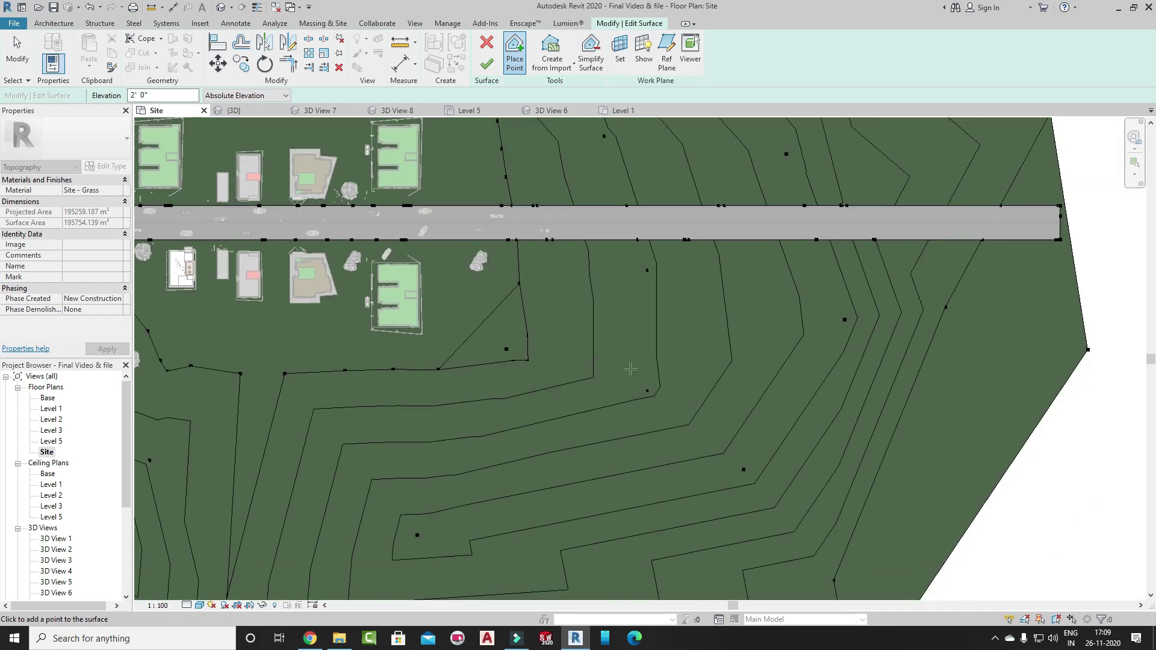
left_click(487, 63)
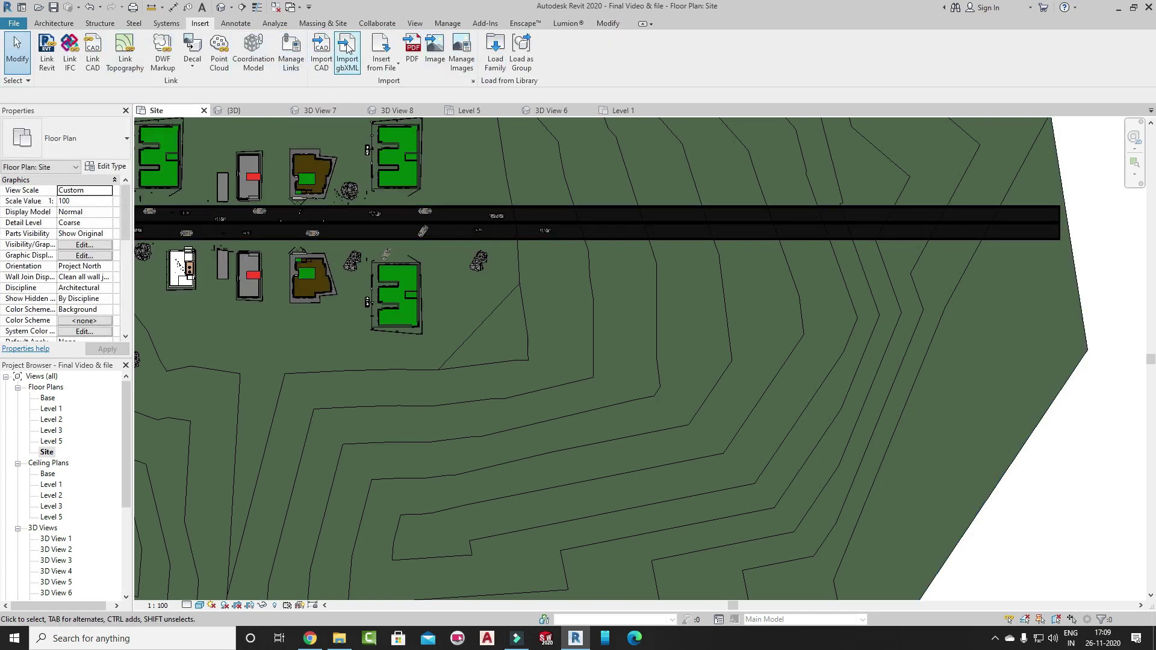
Set the Site Settings contour interval to 5' 0" and confirm the value
left_click(320, 24)
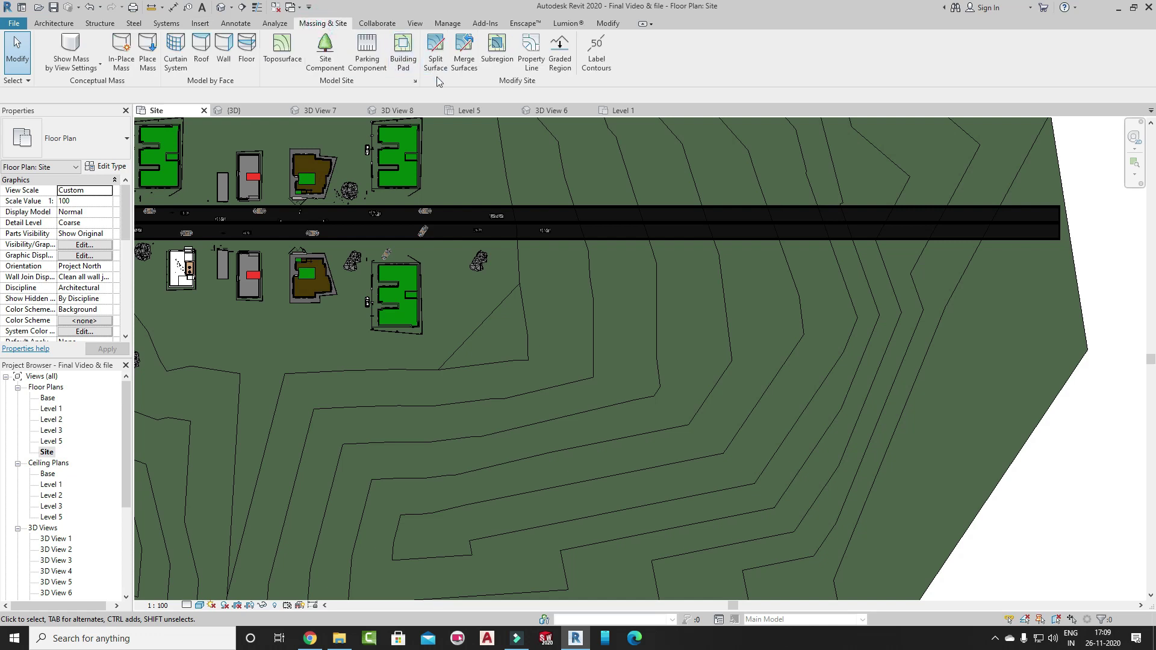
left_click(415, 80)
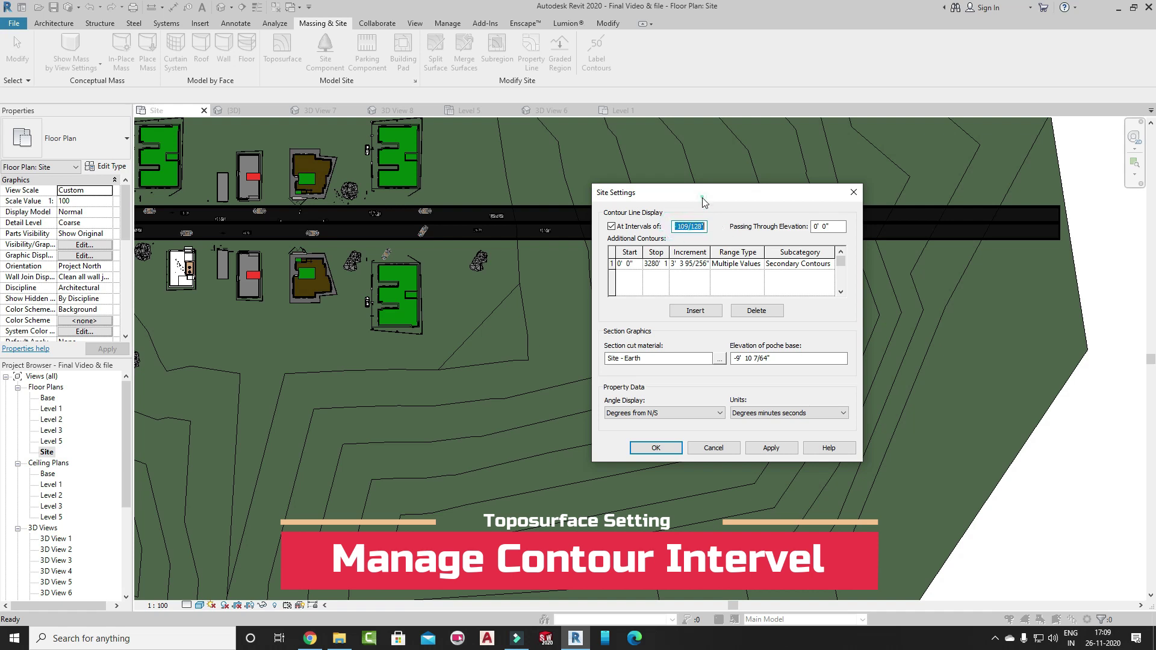
left_click_drag(703, 201, 719, 253)
type("5")
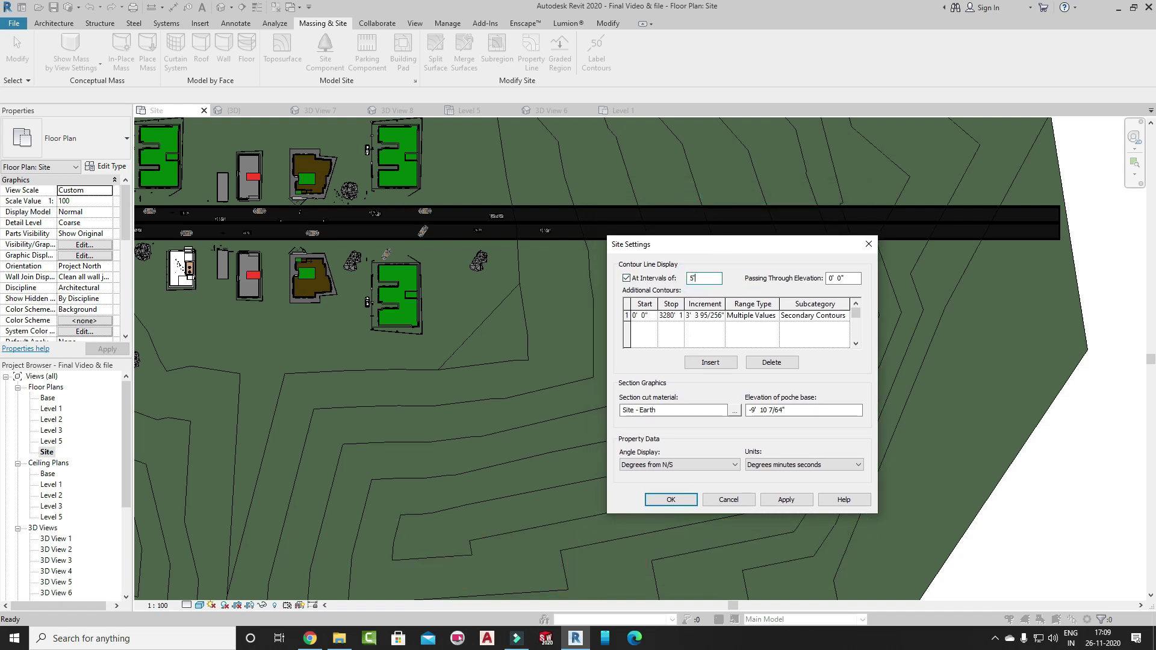
key("Return")
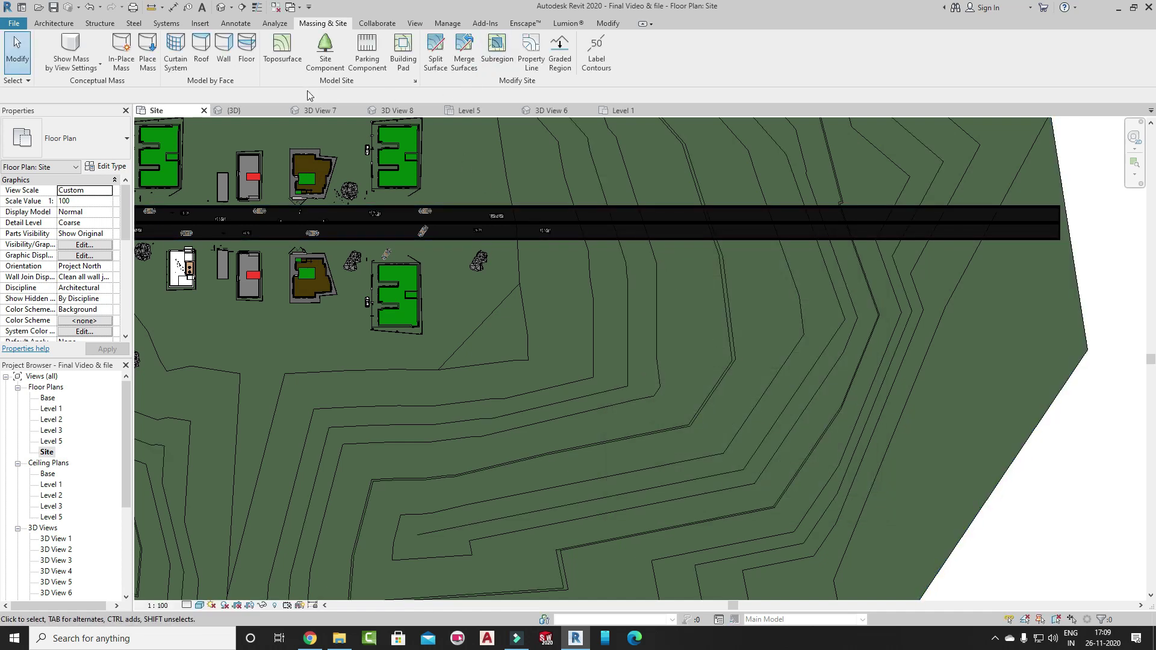
left_click(415, 80)
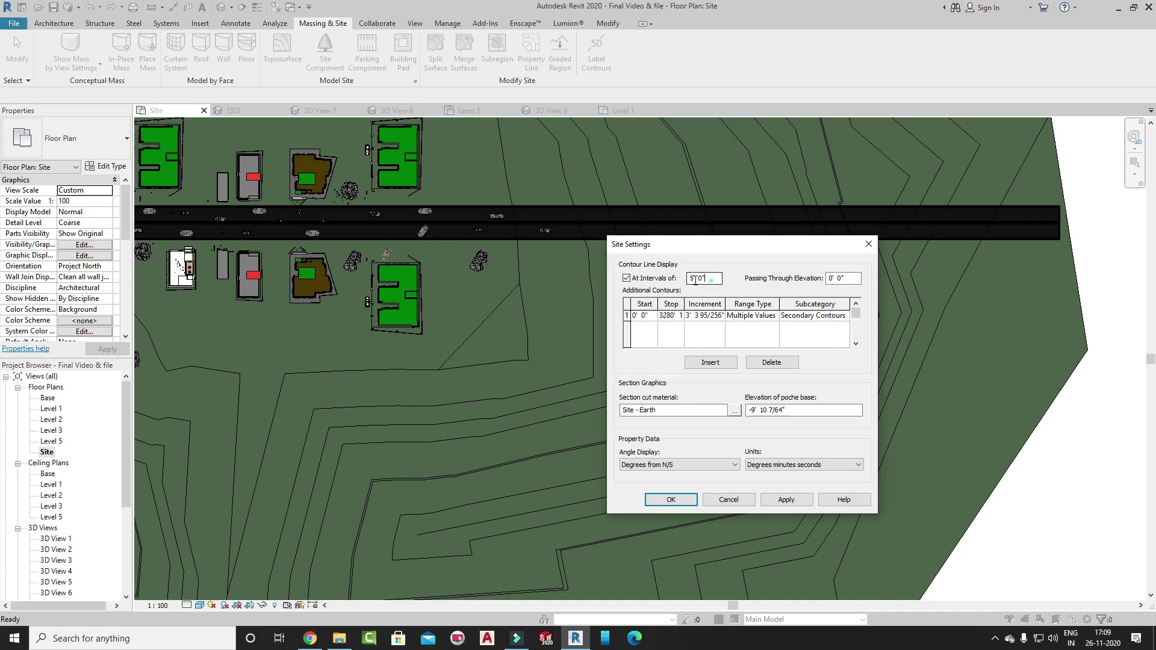
double_click(695, 281)
key("Return")
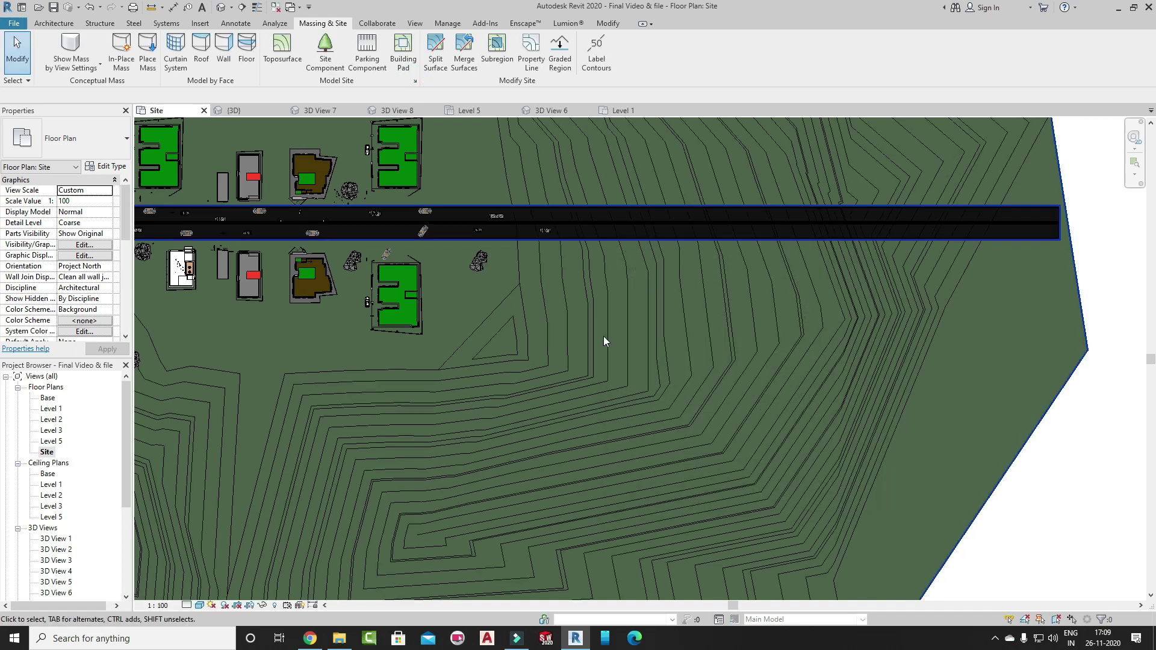
Zoom into the Site plan and pan along the road to inspect the denser contours
scroll(843, 416, "down", 4)
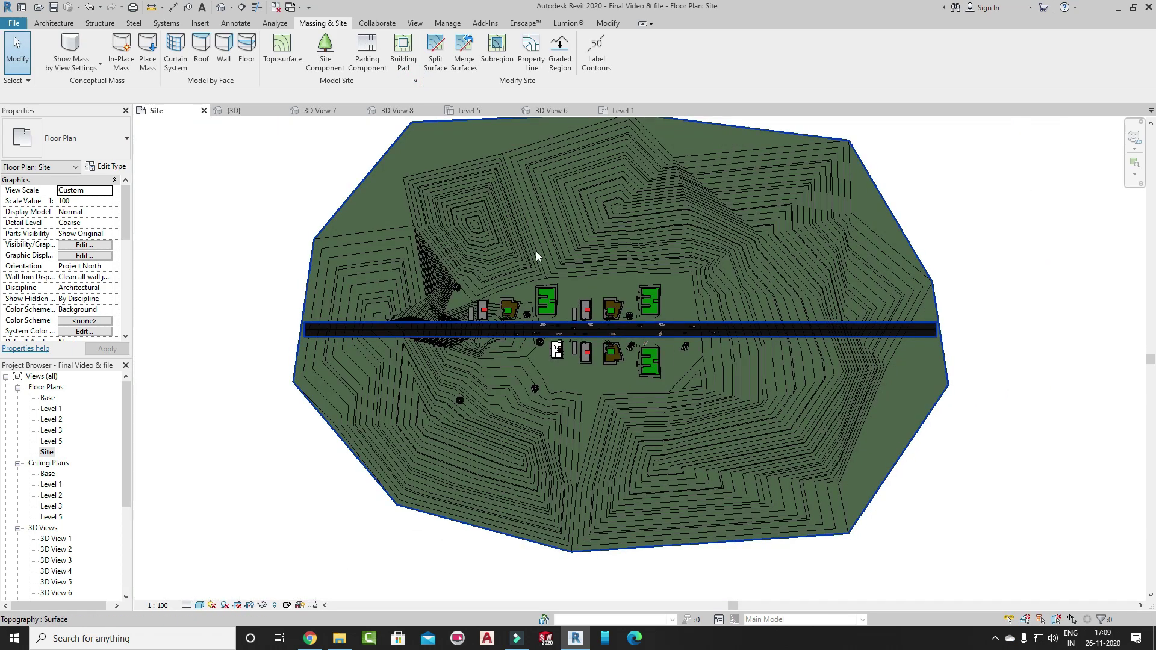
scroll(536, 256, "up", 2)
scroll(530, 224, "up", 1)
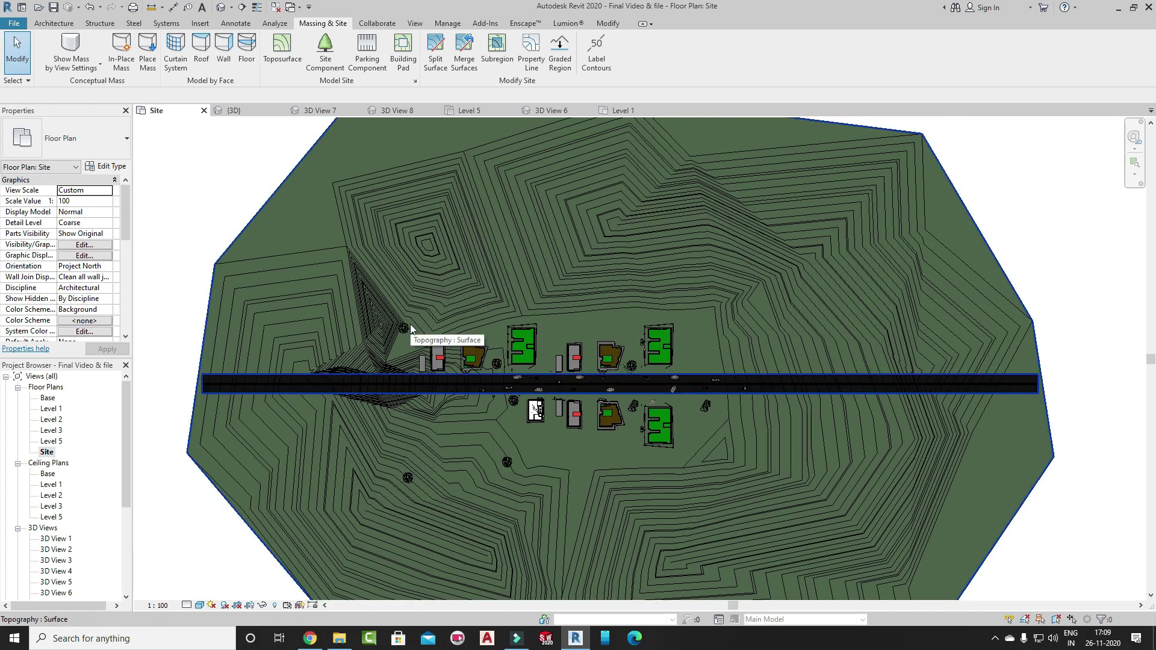
scroll(836, 370, "up", 1)
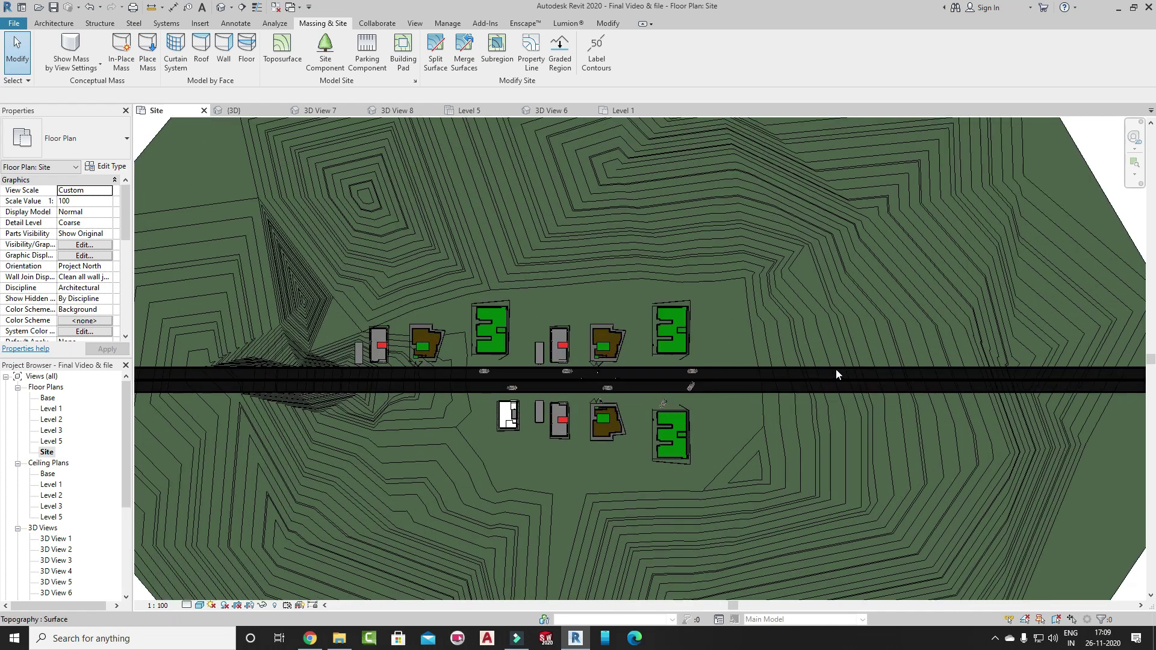
scroll(637, 377, "up", 2)
scroll(720, 370, "up", 1)
scroll(720, 370, "up", 1)
scroll(739, 368, "up", 2)
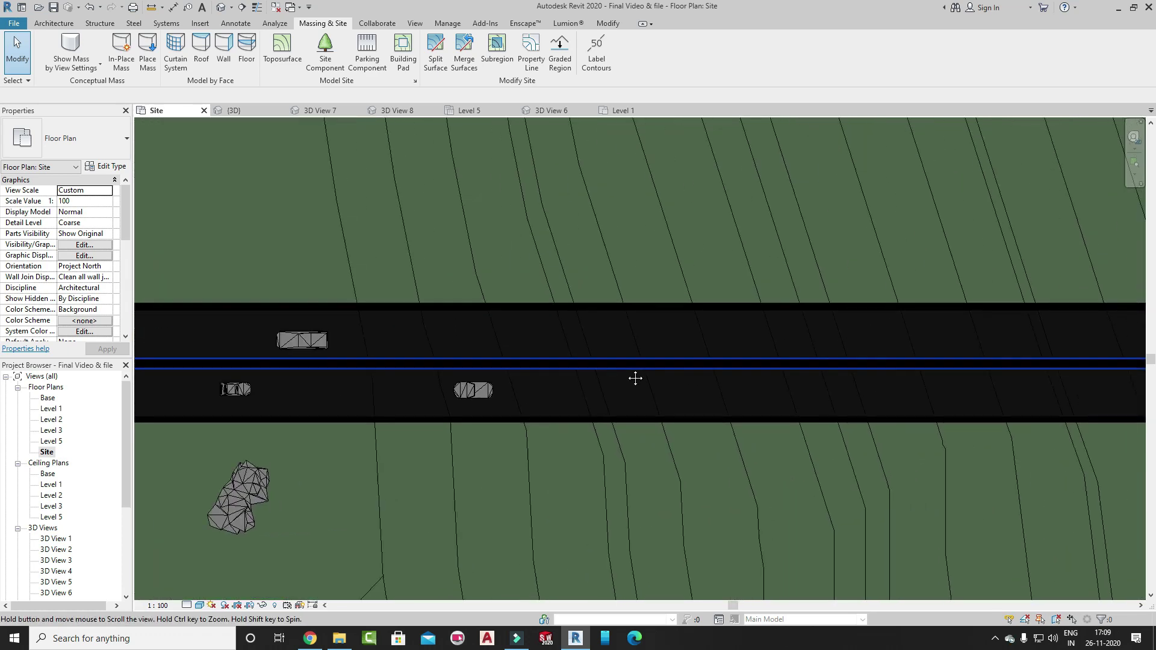
mouse_move(606, 314)
middle_mouse_down()
mouse_move(666, 353)
mouse_move(755, 344)
mouse_move(425, 339)
middle_mouse_up()
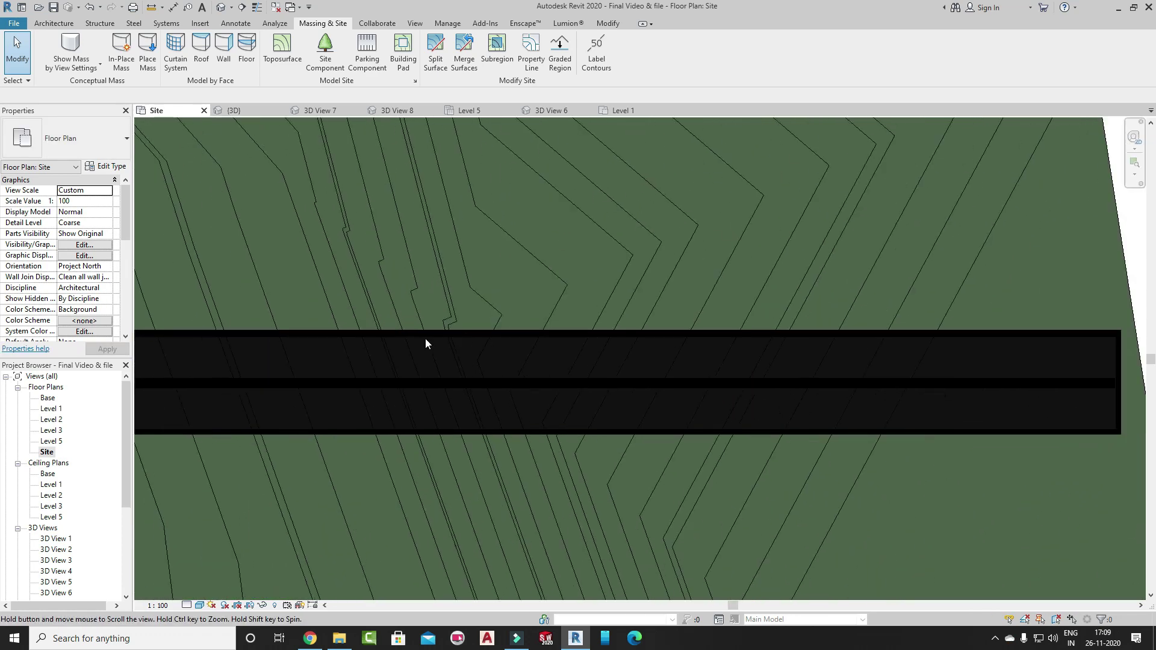
Pan back to the southern buildings and zoom into the grass east of the green building
scroll(645, 233, "down", 1)
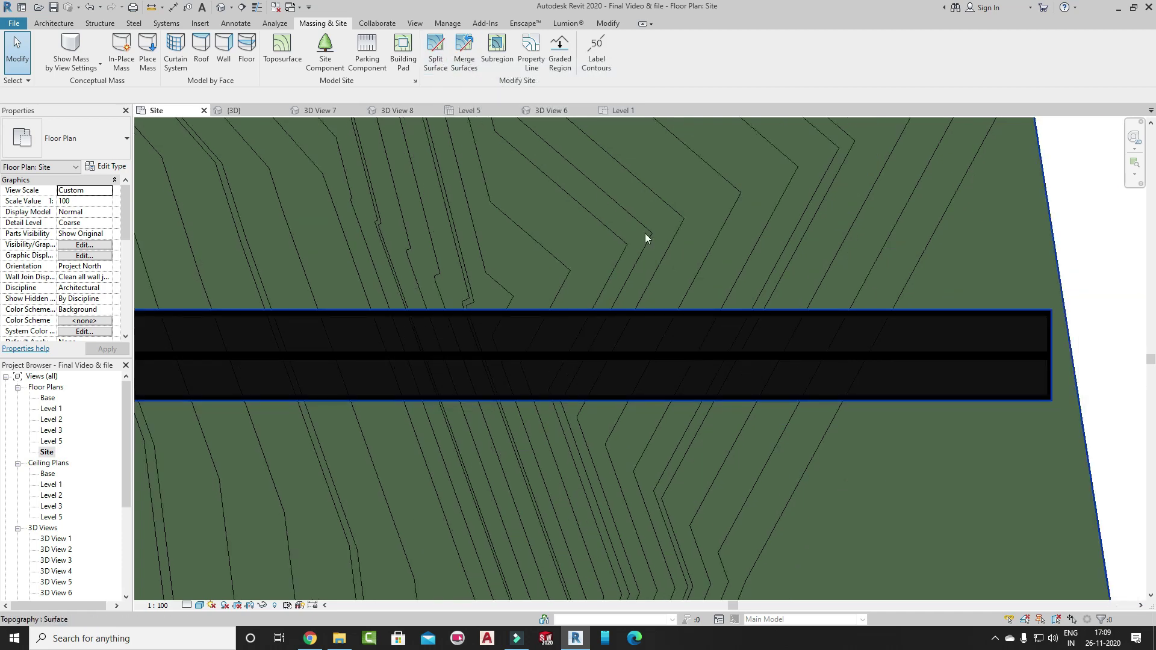
scroll(619, 273, "down", 3)
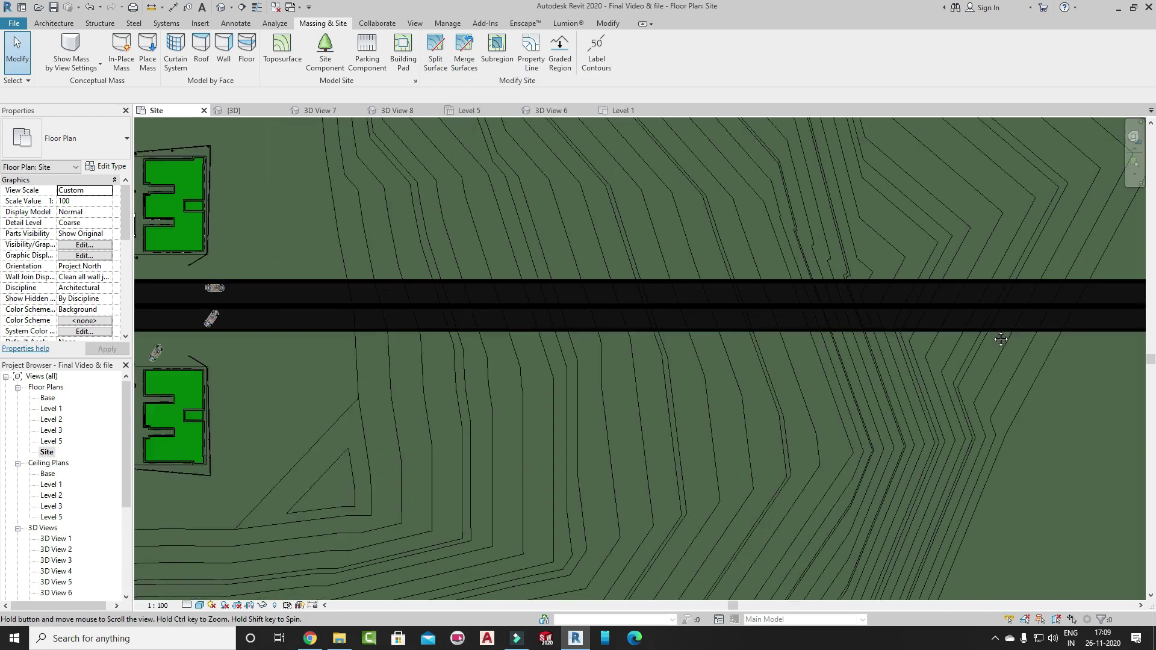
mouse_move(519, 330)
middle_mouse_down()
mouse_move(526, 348)
mouse_move(397, 346)
middle_mouse_up()
scroll(634, 353, "up", 1)
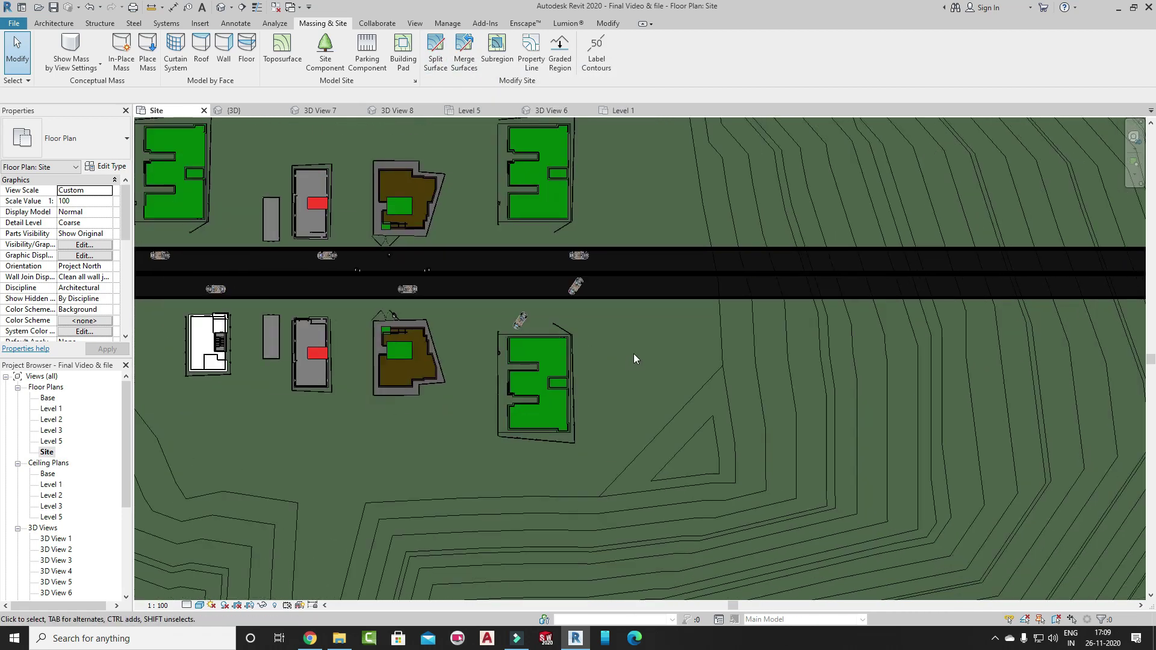
scroll(620, 340, "up", 2)
scroll(602, 325, "up", 2)
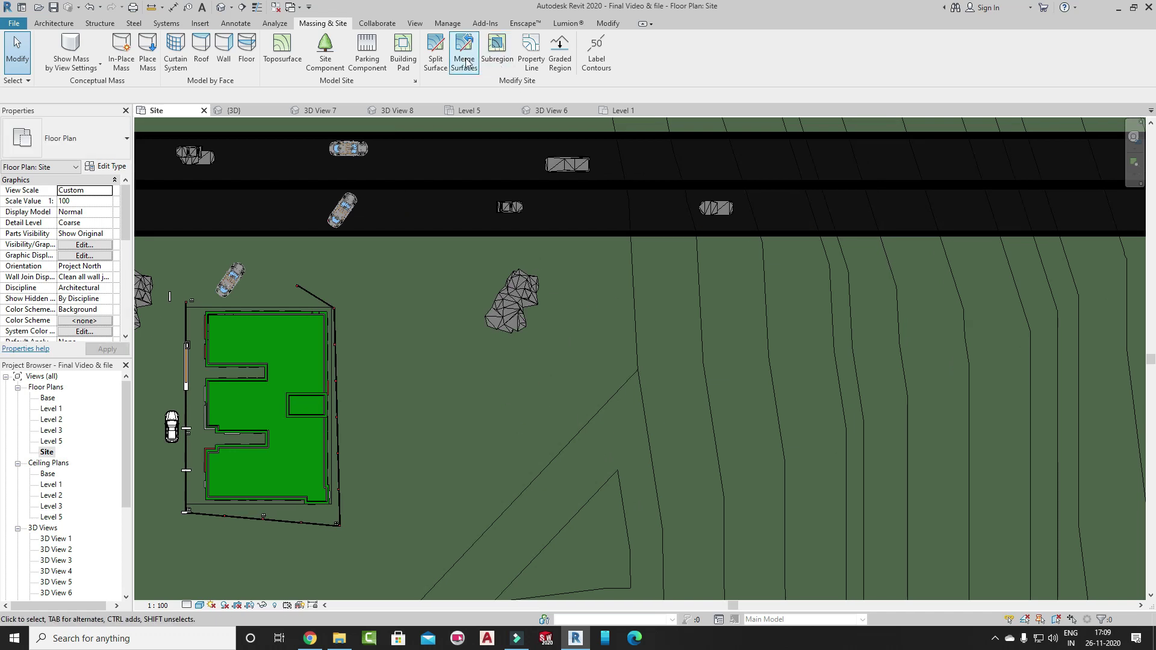
Split the grass topography with a 113'-0" wide rectangle and finish the edit
left_click(438, 56)
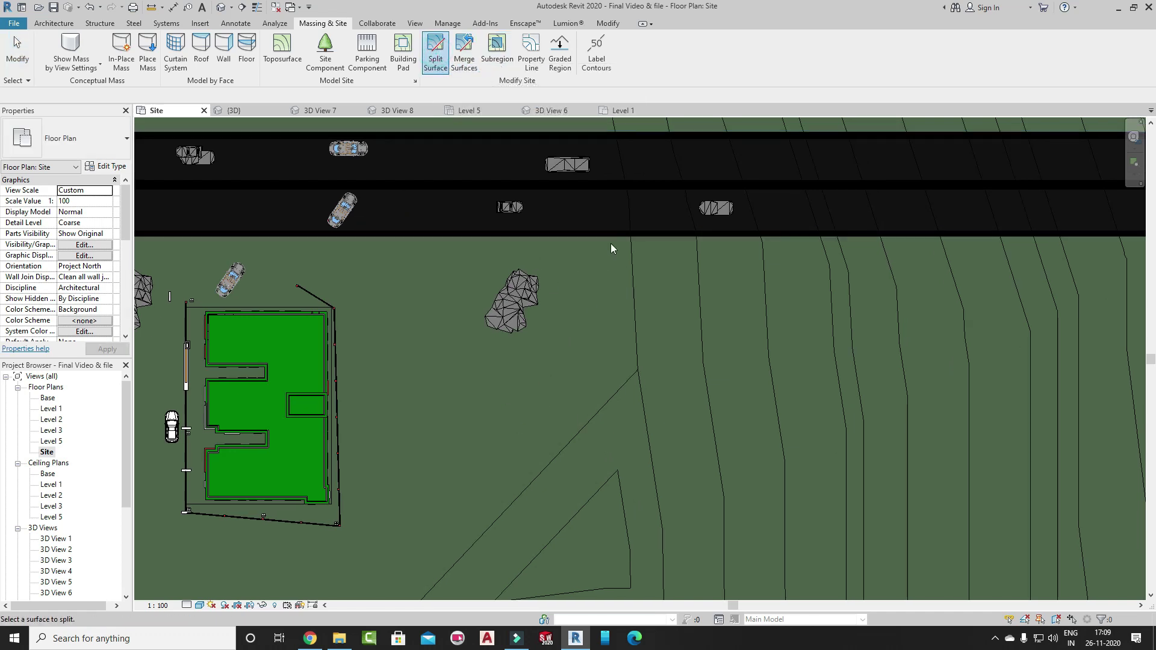
left_click(637, 298)
left_click(521, 40)
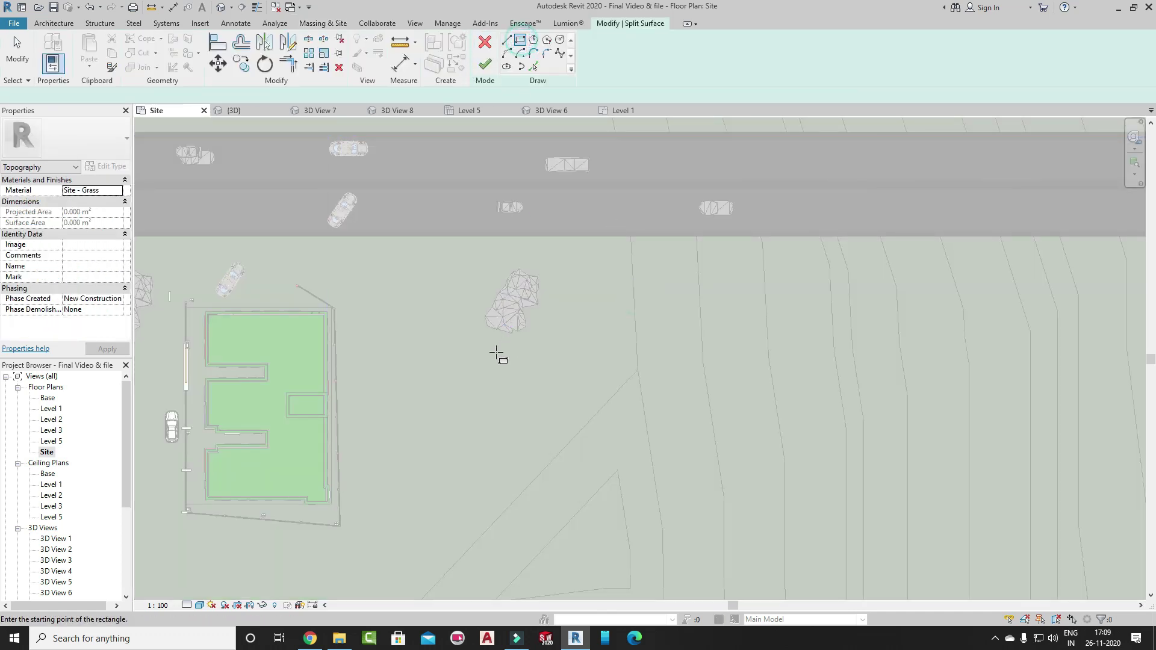
left_click(442, 387)
left_click(702, 434)
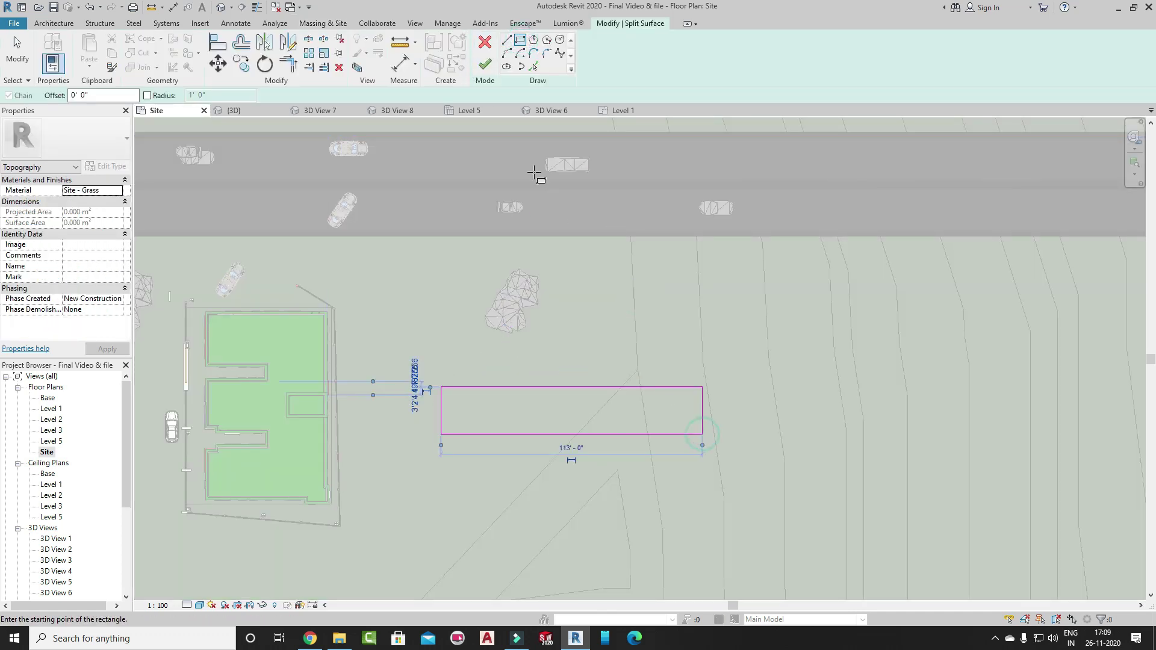
left_click(486, 64)
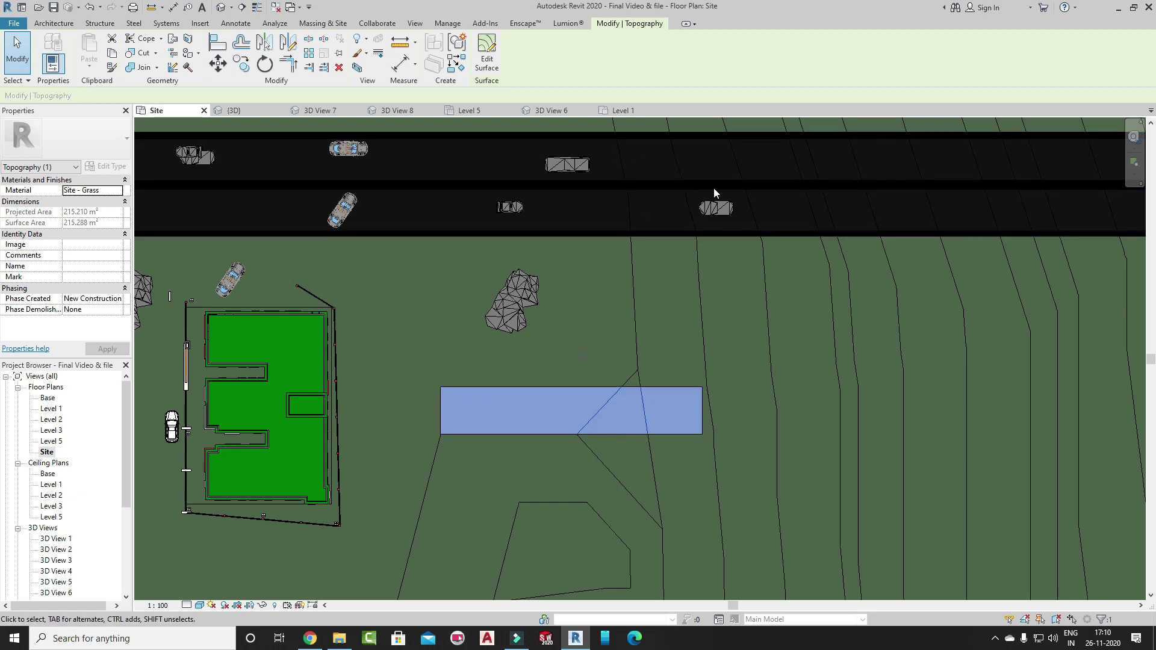
Zoom and pan the plan to show the new split piece among the houses
scroll(641, 233, "up", 2)
scroll(637, 233, "up", 1)
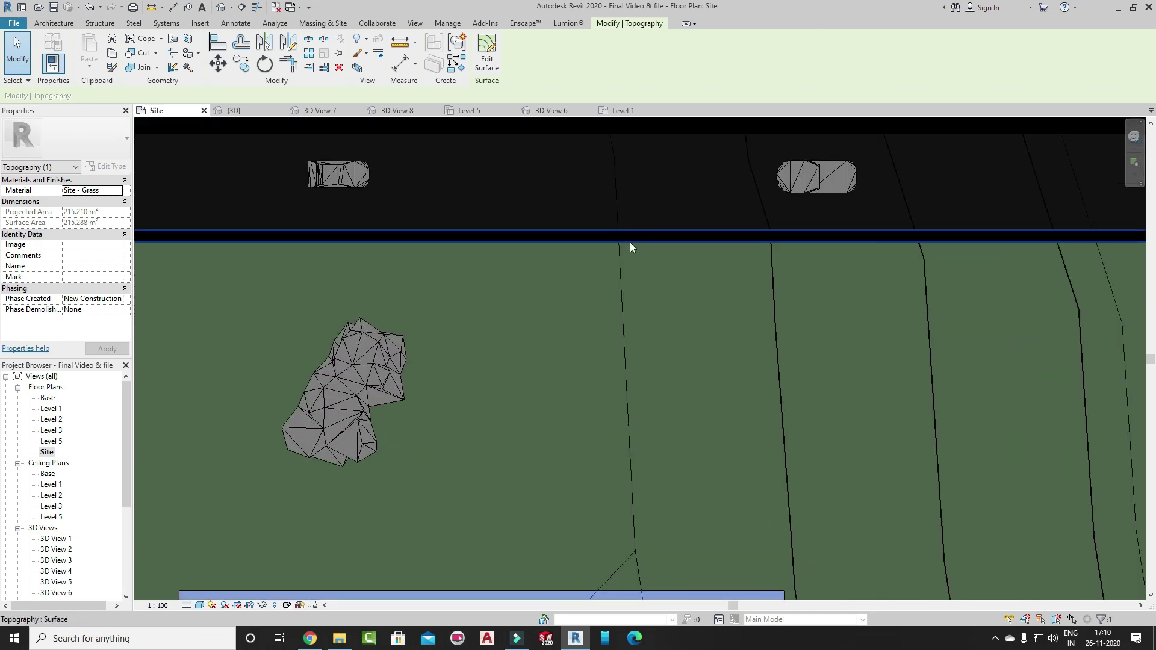
scroll(629, 242, "down", 3)
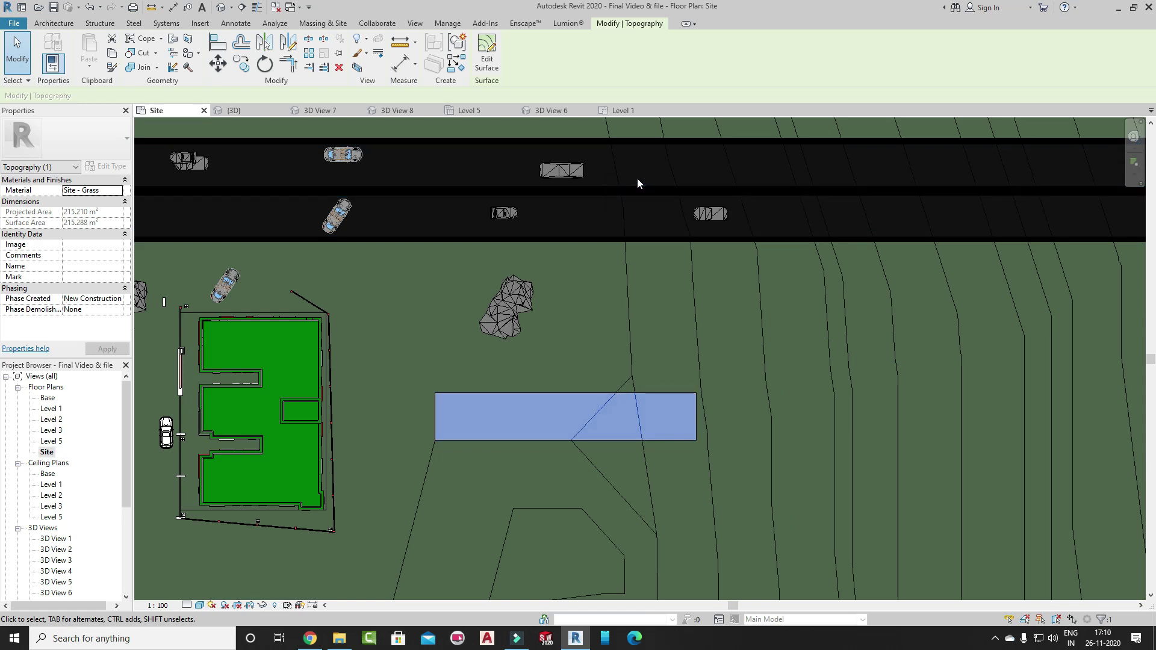
scroll(637, 178, "down", 3)
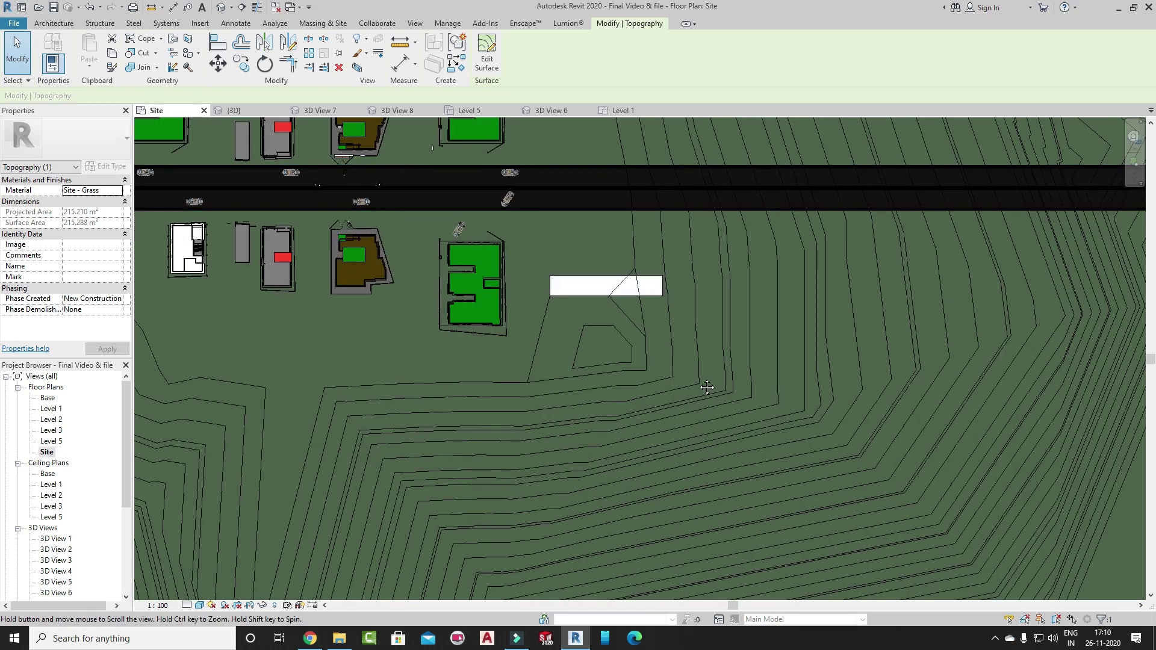
middle_click_drag(535, 222, 655, 327)
middle_click_drag(535, 327, 716, 364)
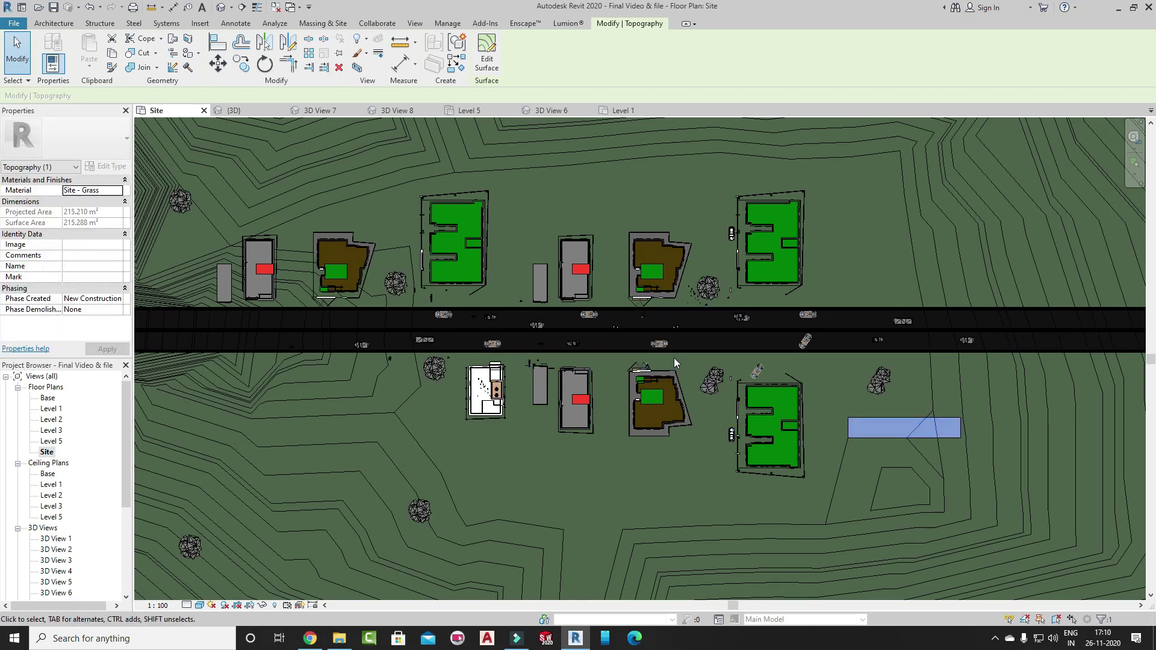
scroll(674, 358, "down", 2)
Deselect the split piece and zoom the 3D View 8 street perspective
key("Escape")
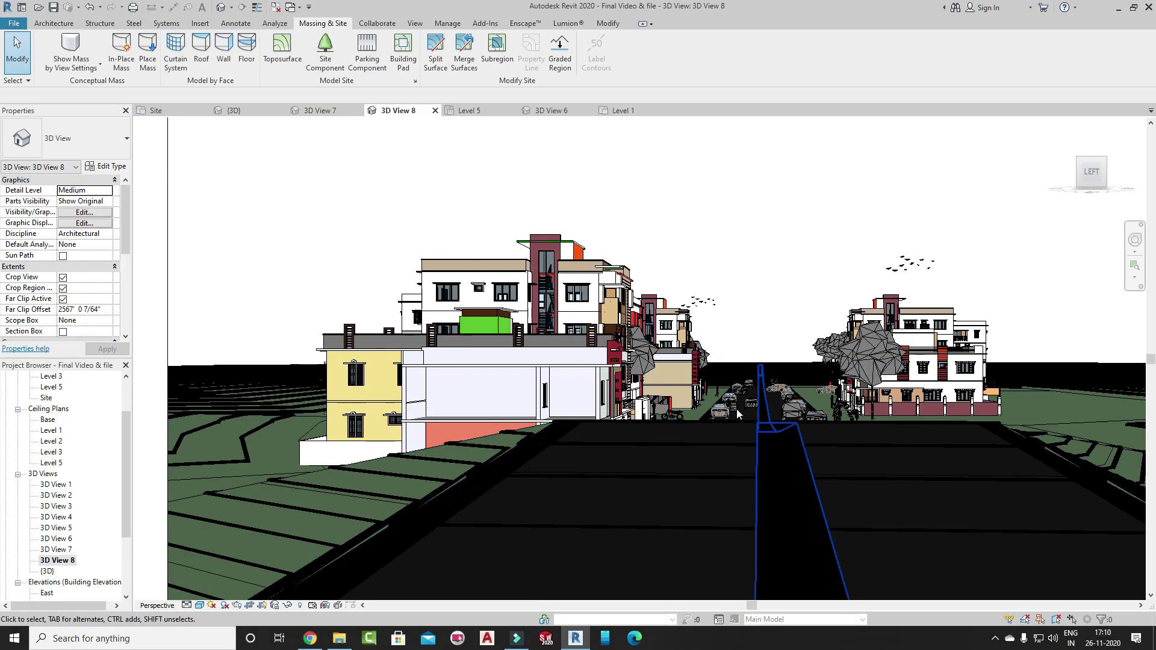
scroll(843, 369, "up", 1)
scroll(783, 373, "up", 1)
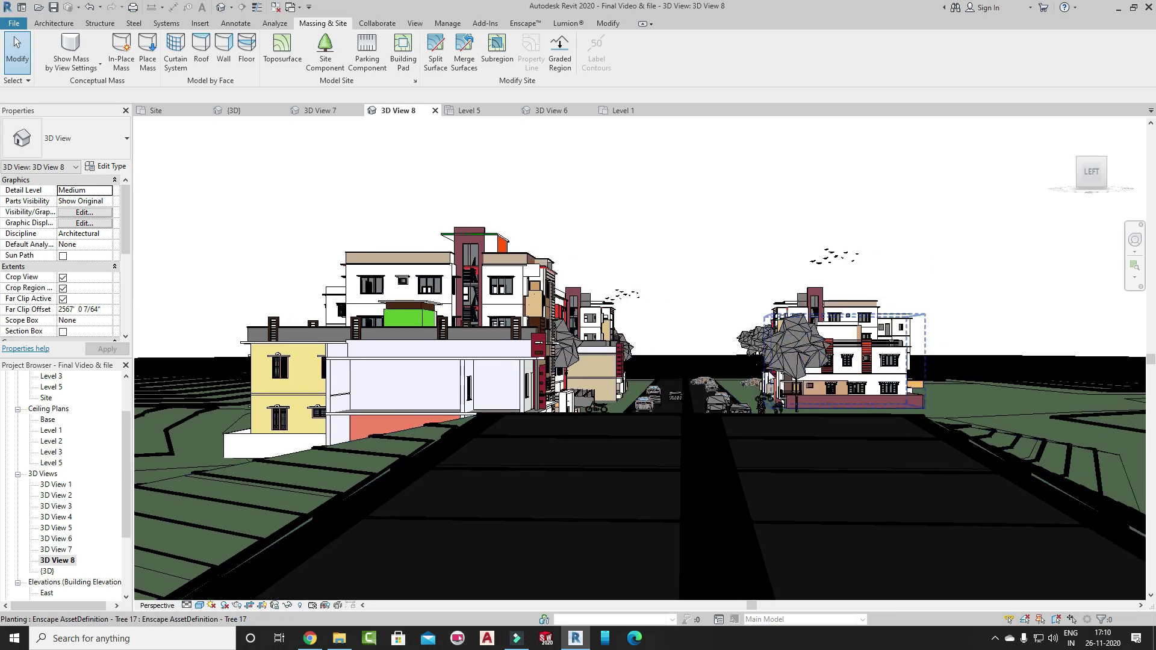
scroll(733, 377, "up", 1)
scroll(734, 377, "up", 2)
scroll(663, 386, "down", 1)
scroll(680, 337, "down", 2)
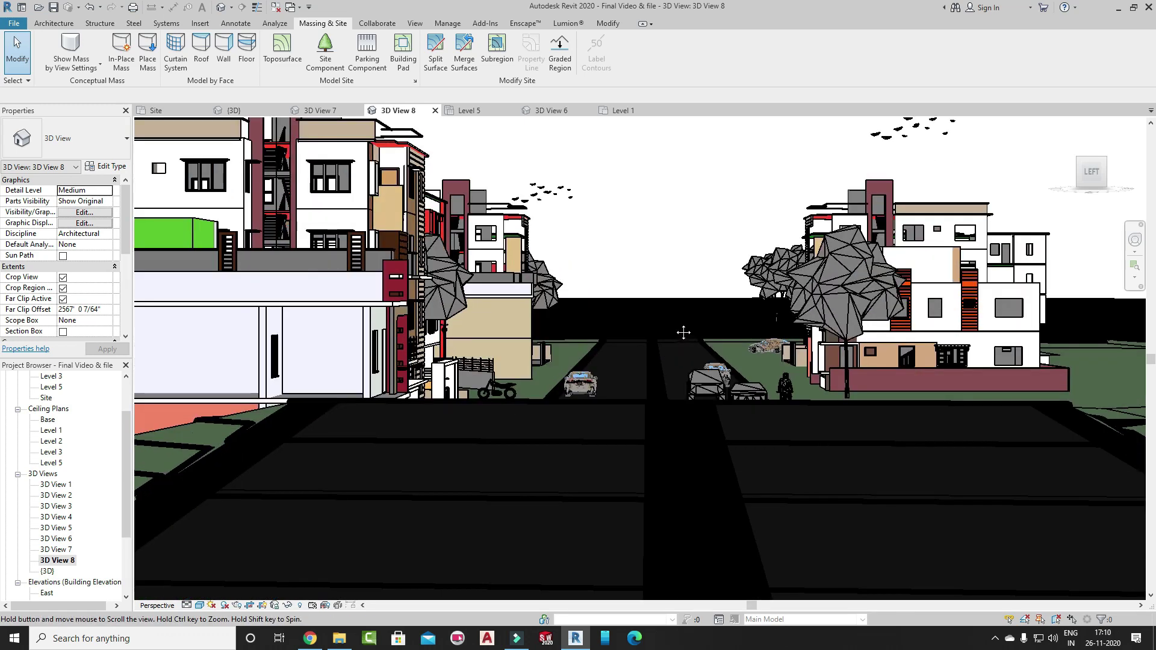
scroll(662, 317, "down", 2)
scroll(678, 357, "down", 1)
middle_click_drag(678, 356, 688, 380)
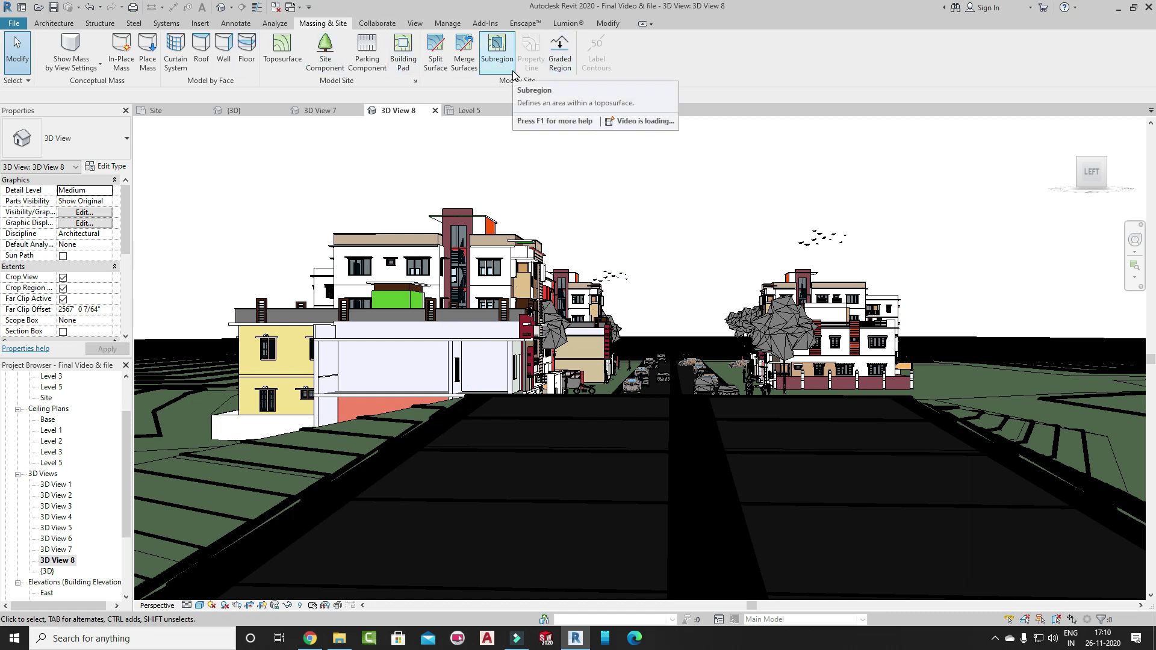
Pan and zoom 3D View 8 to frame the view down the central road
middle_click_drag(542, 332, 570, 352)
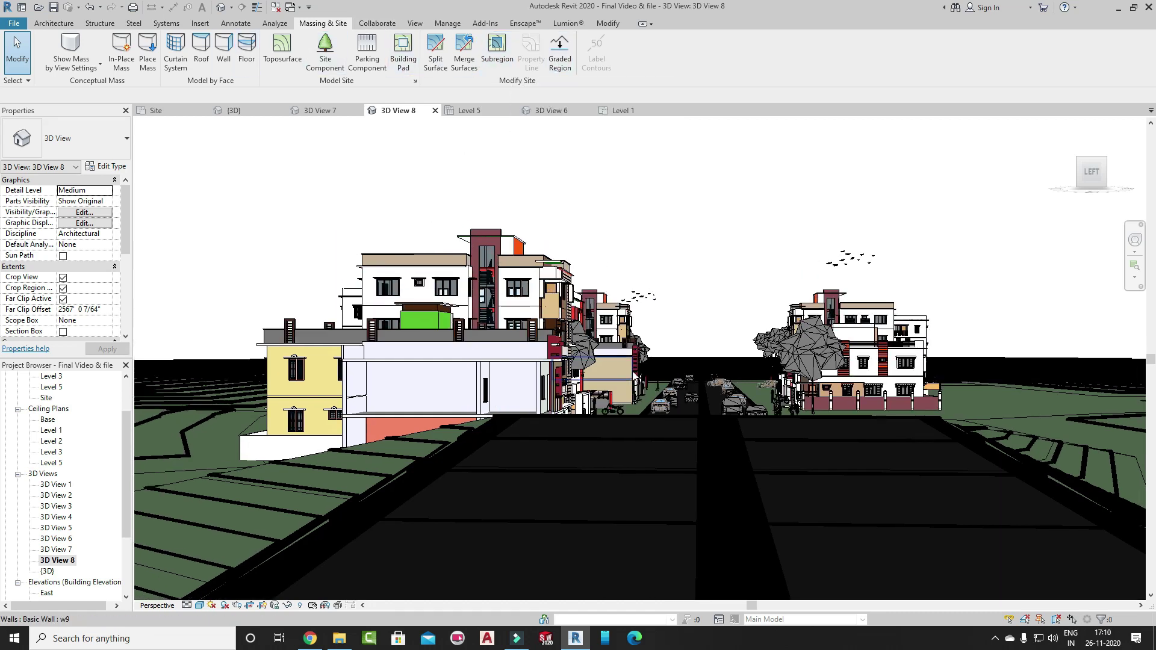
middle_click_drag(652, 374, 640, 352)
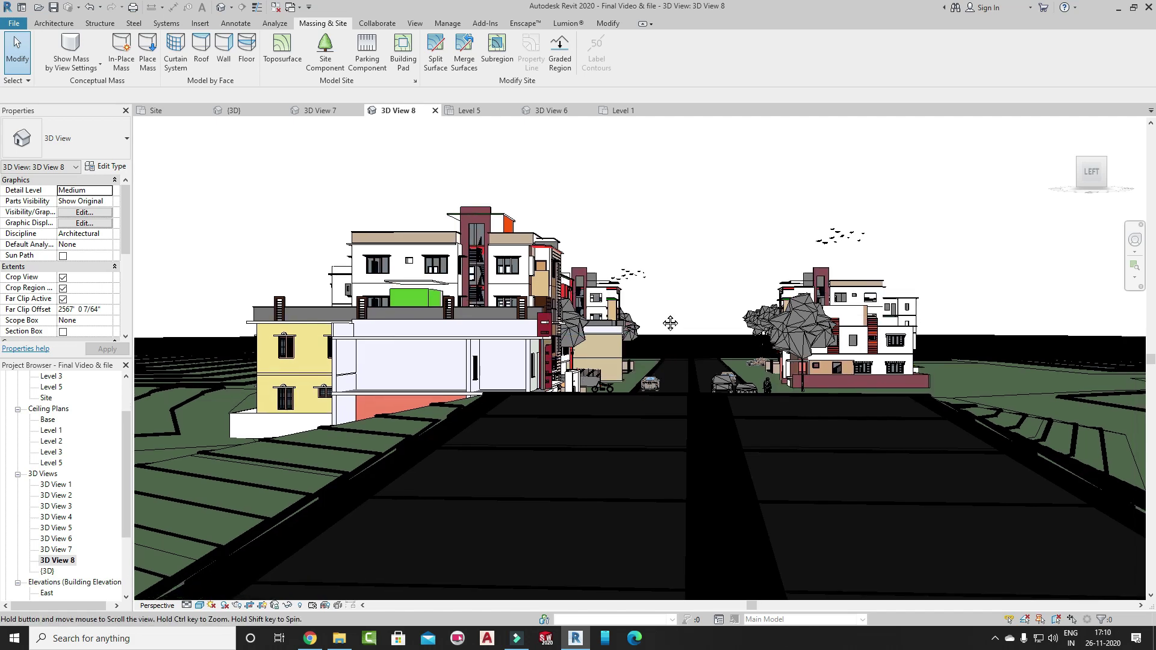
scroll(640, 354, "up", 1)
scroll(638, 357, "up", 2)
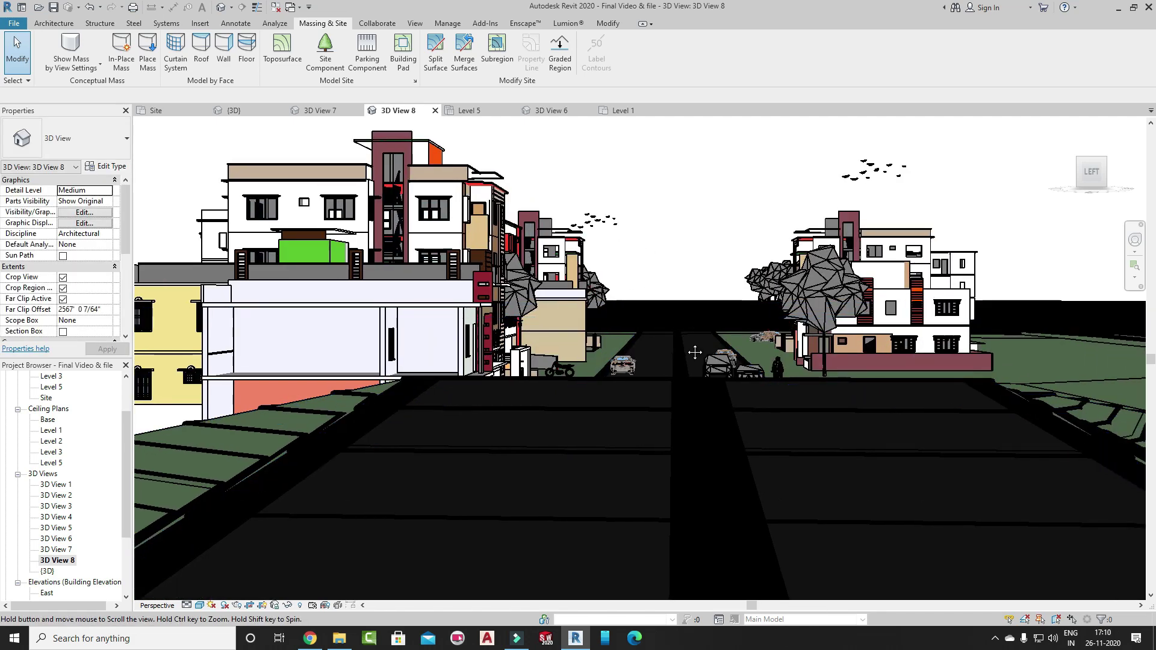
scroll(636, 359, "up", 2)
scroll(630, 367, "down", 2)
scroll(630, 367, "up", 1)
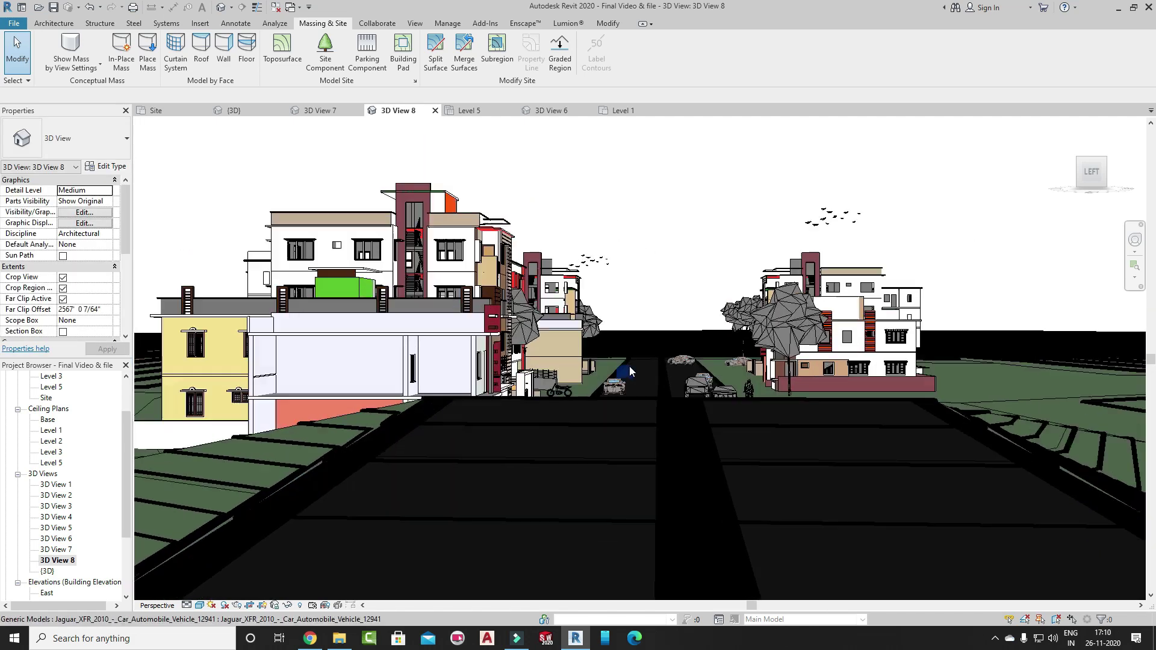
middle_click_drag(630, 367, 624, 367)
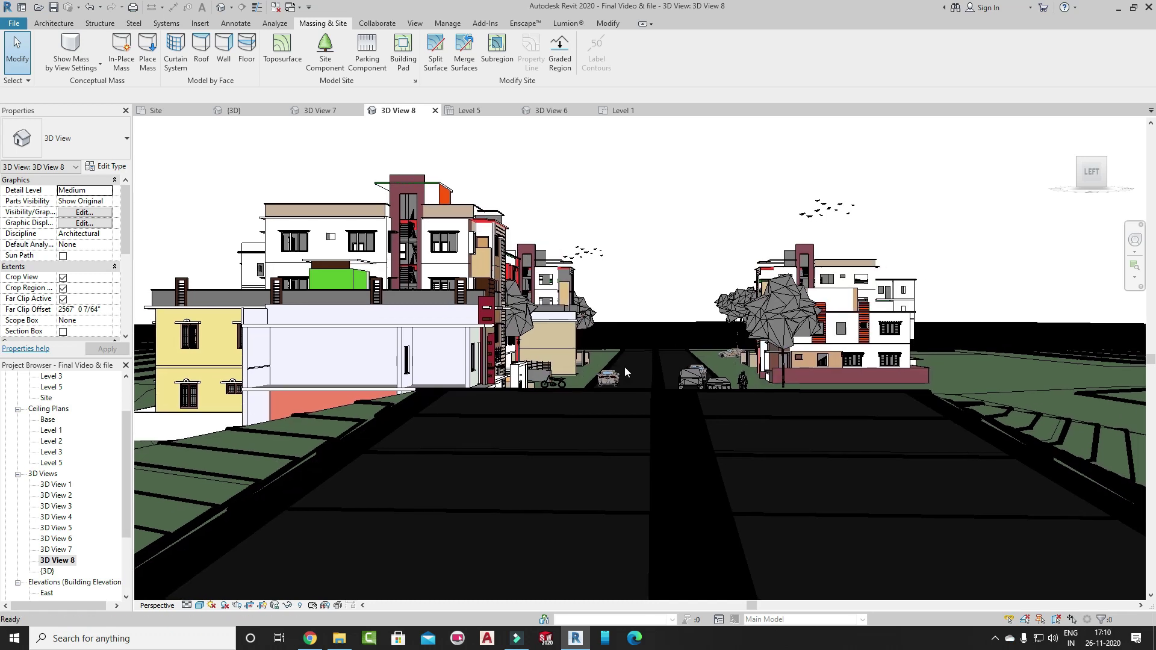
middle_click_drag(669, 318, 627, 299)
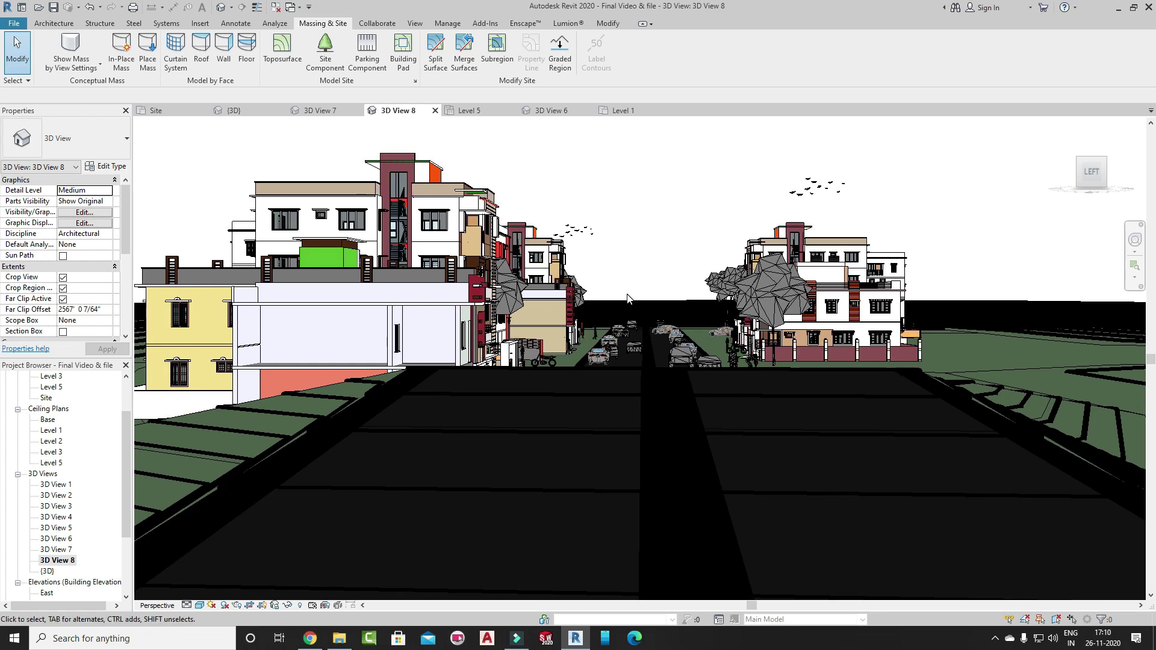
mouse_move(626, 287)
middle_mouse_down()
mouse_move(621, 305)
mouse_move(595, 299)
middle_mouse_up()
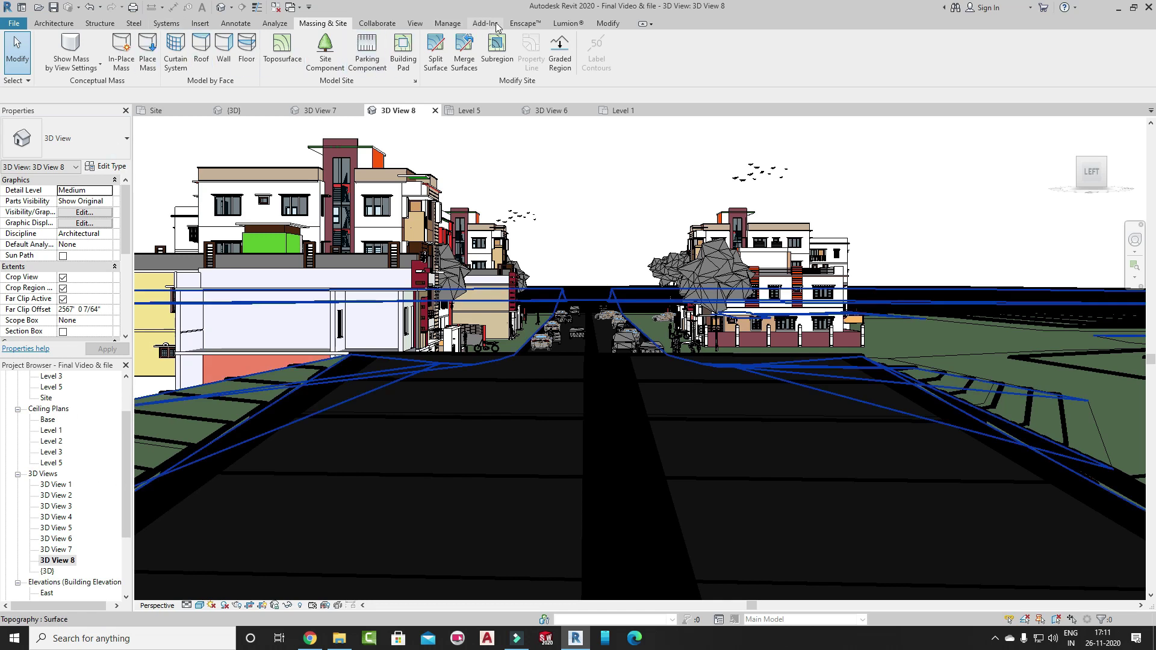
Start Enscape on the 3D View 8 street perspective from the Enscape ribbon tab
left_click(516, 24)
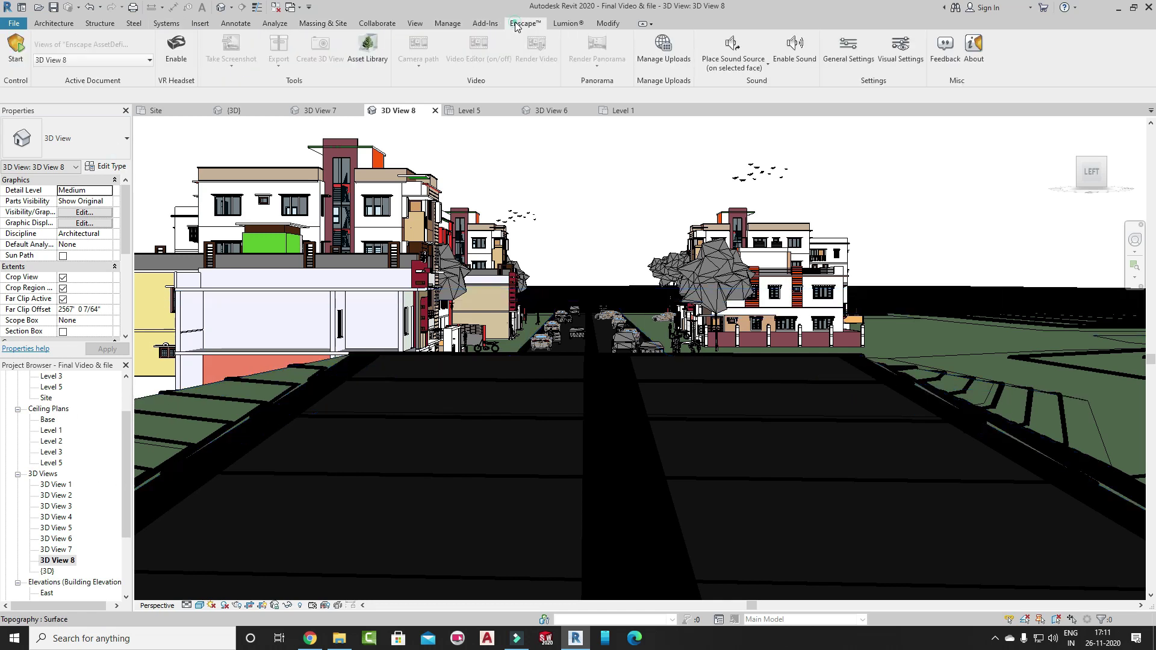
left_click(14, 60)
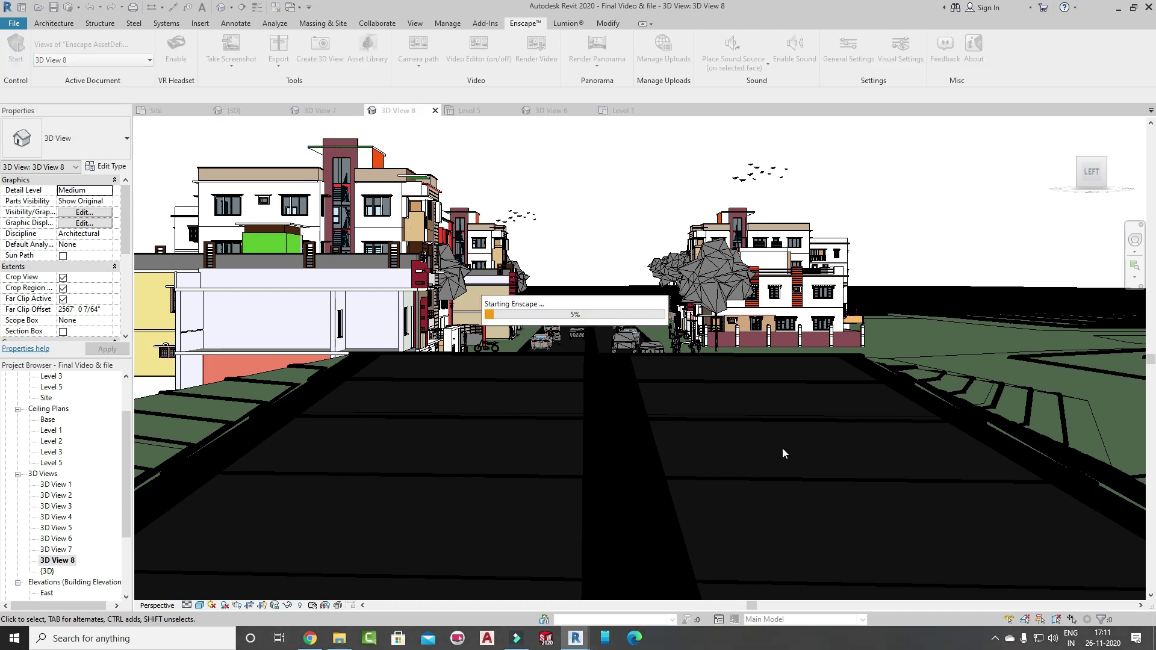
right_click(1040, 641)
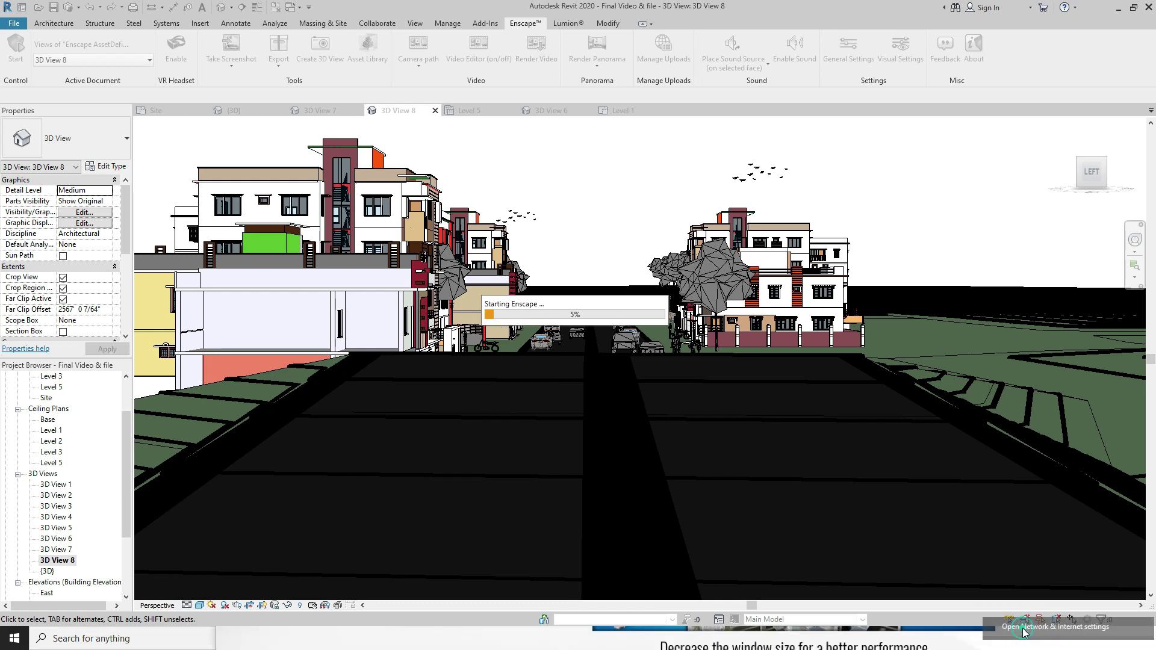
Disable the Ethernet adapter in Network Connections and close both network windows
left_click(1060, 558)
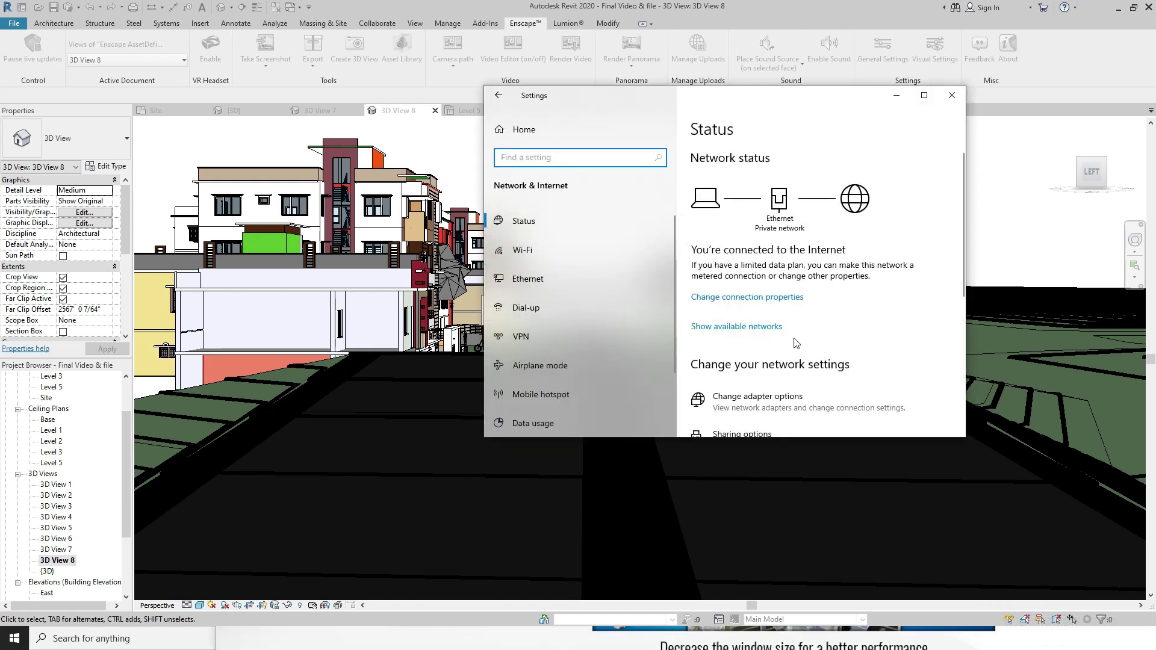
scroll(755, 415, "down", 1)
scroll(760, 349, "down", 3)
left_click(766, 233)
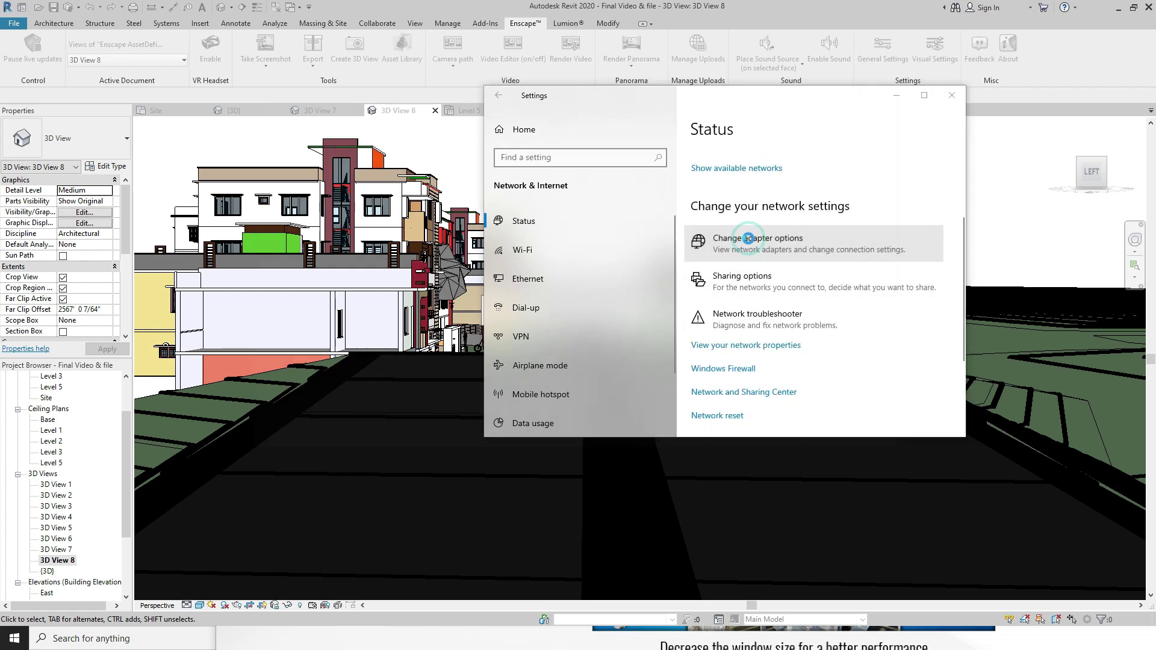
right_click(471, 146)
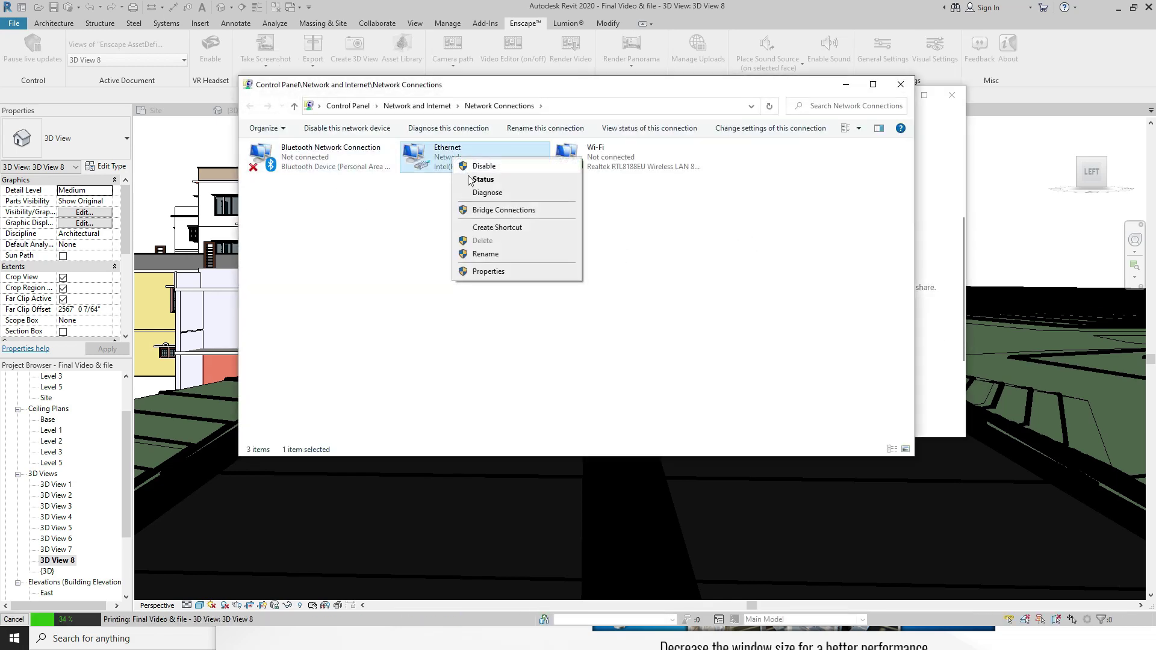
left_click(498, 172)
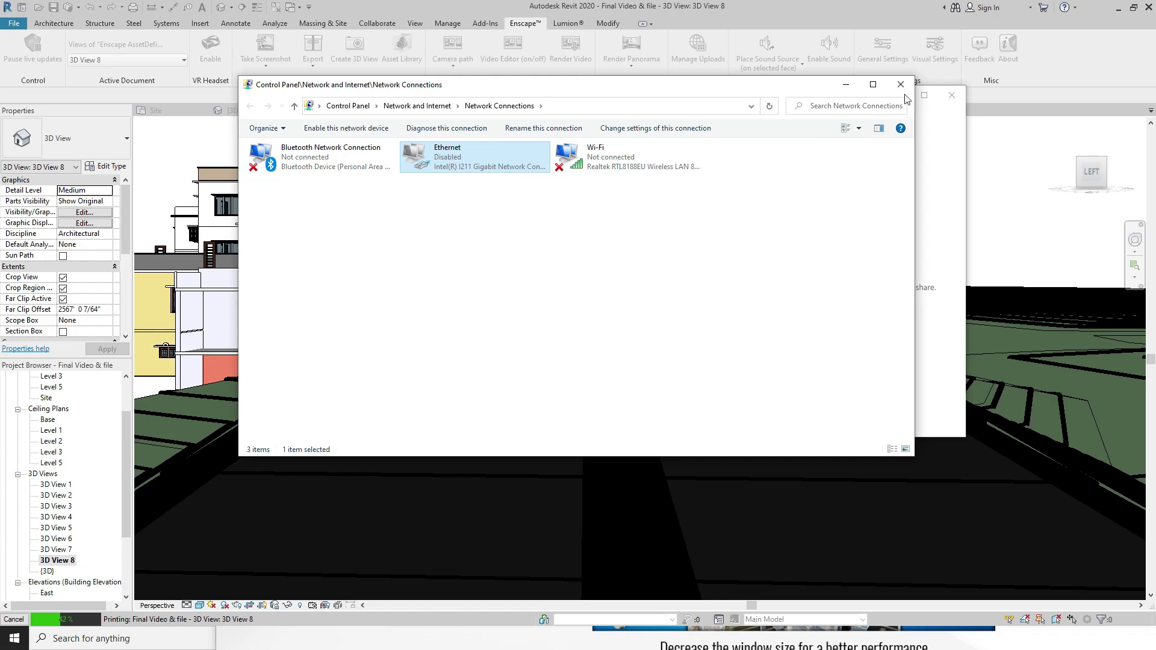
left_click(901, 84)
left_click(952, 95)
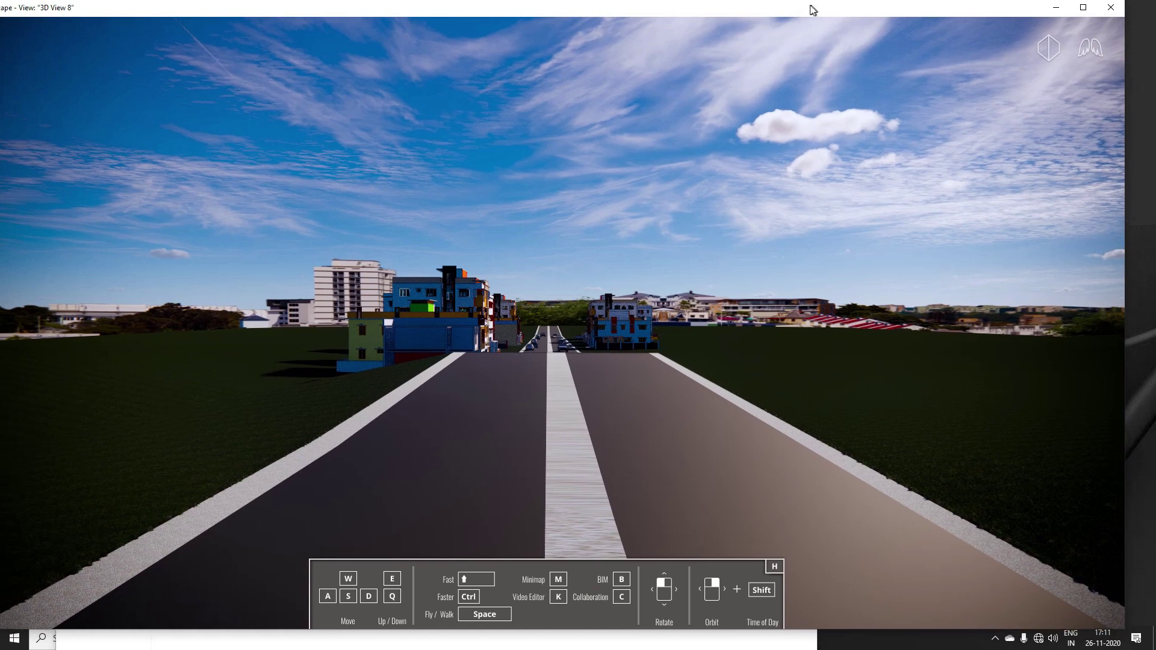
Move the Enscape window back to the screen top and open the Video Editor with K
left_click_drag(795, 17, 696, 33)
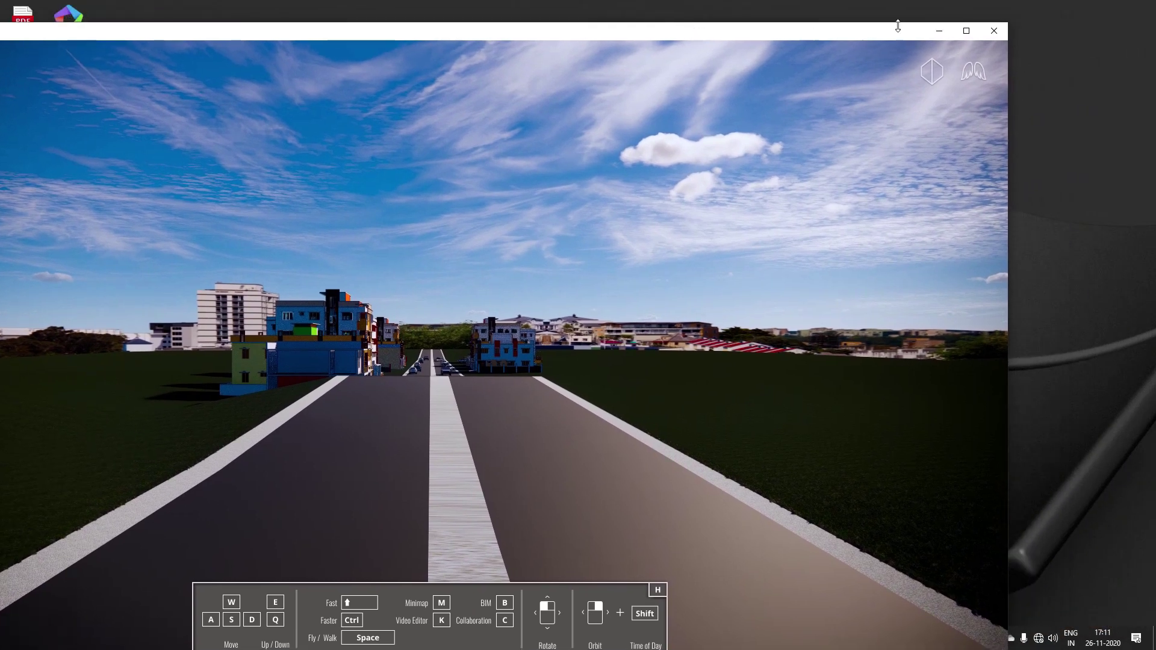
left_click_drag(506, 28, 613, 6)
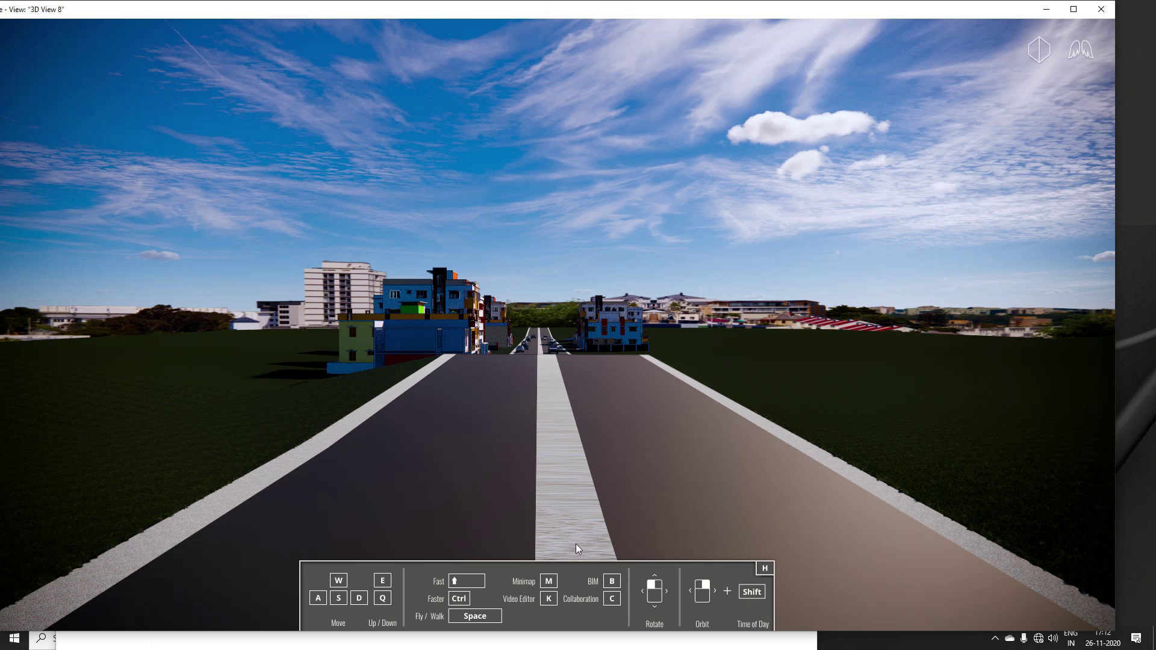
left_click(576, 479)
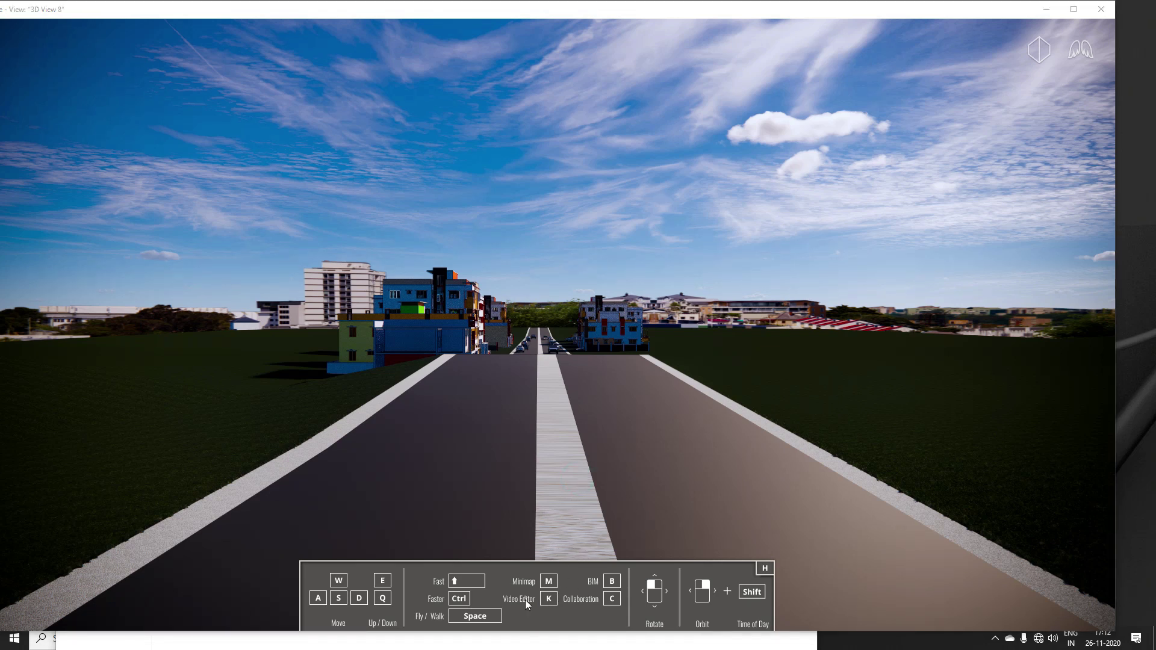
key("k")
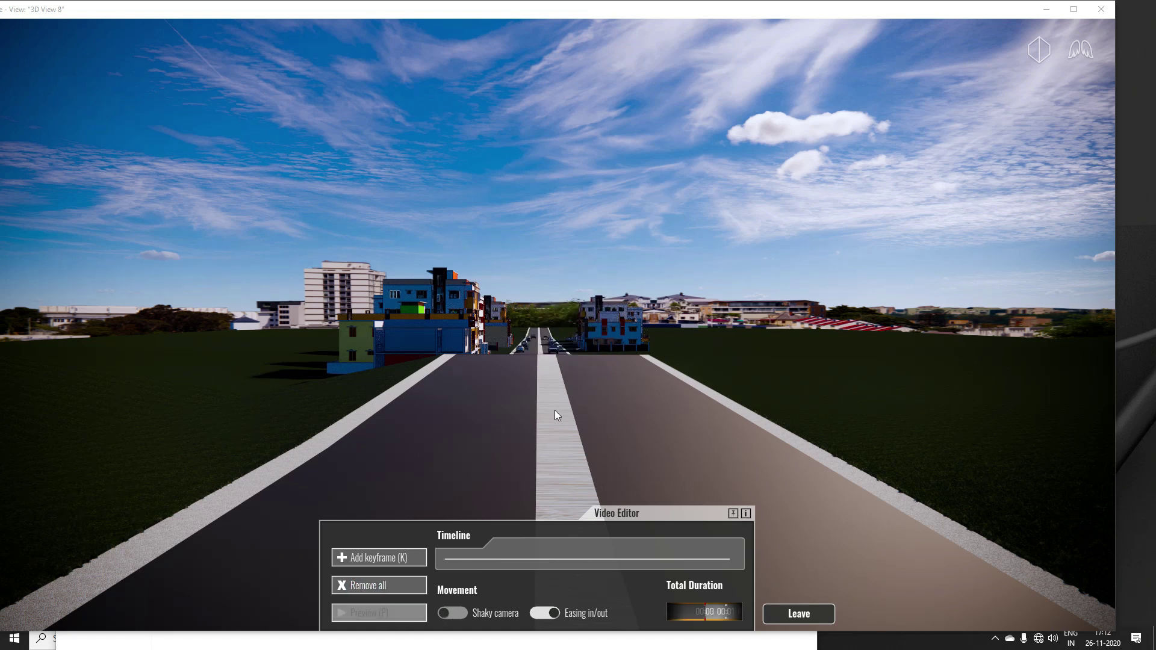
Fly the camera down the road toward the buildings and add the first keyframe
key("w")
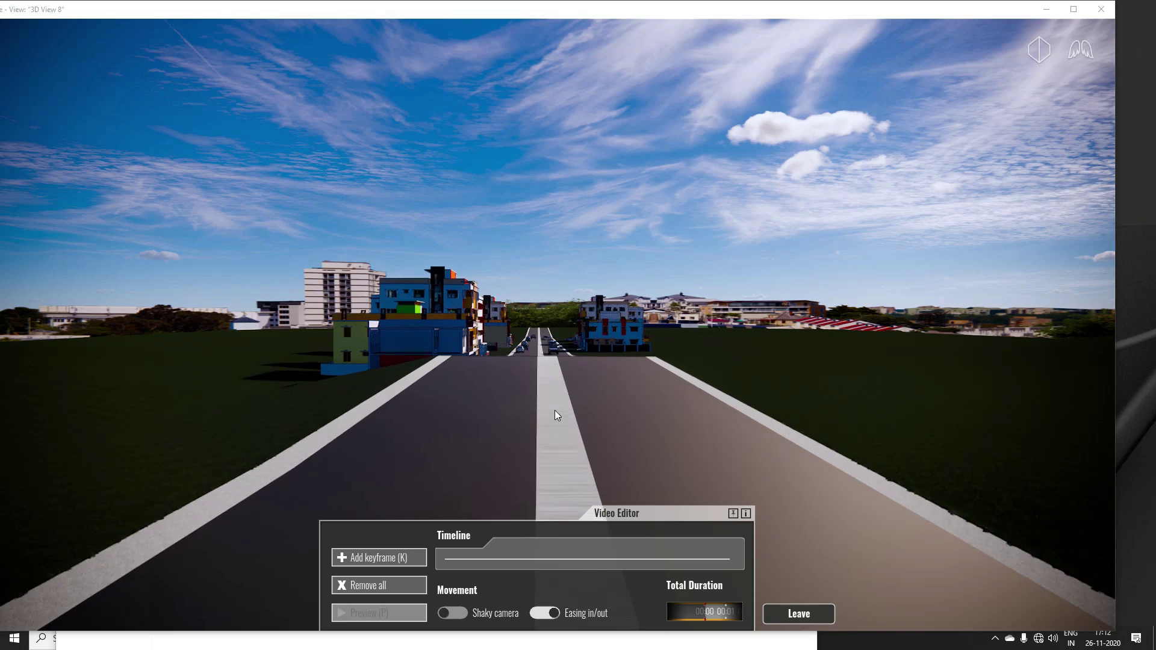
key("w")
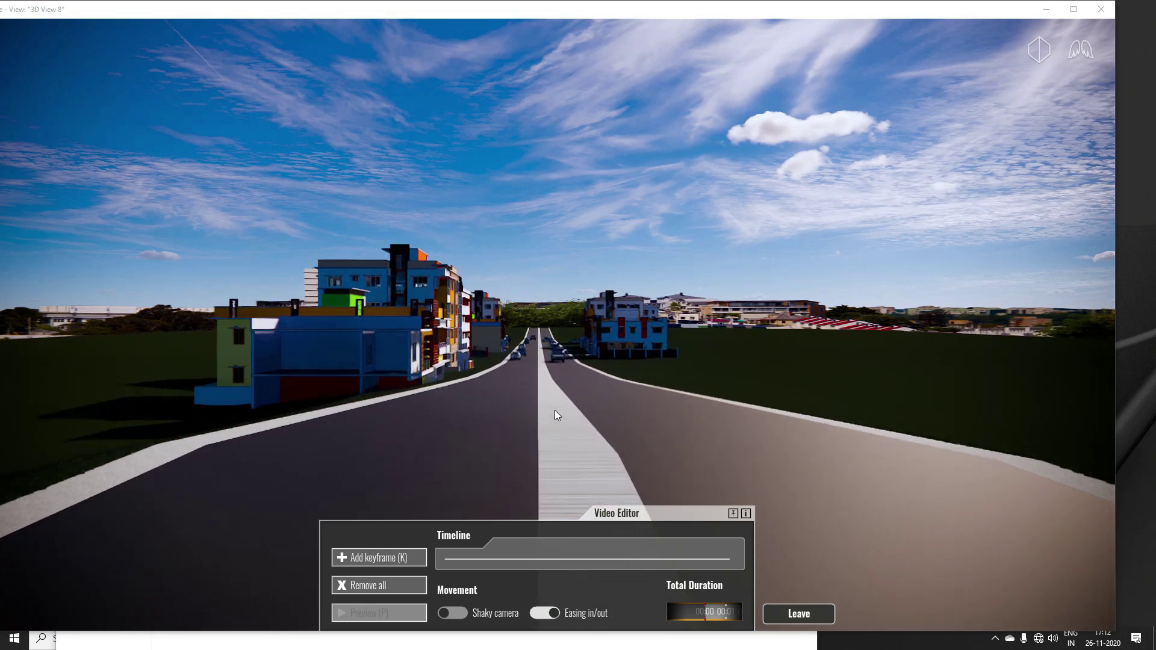
key("w")
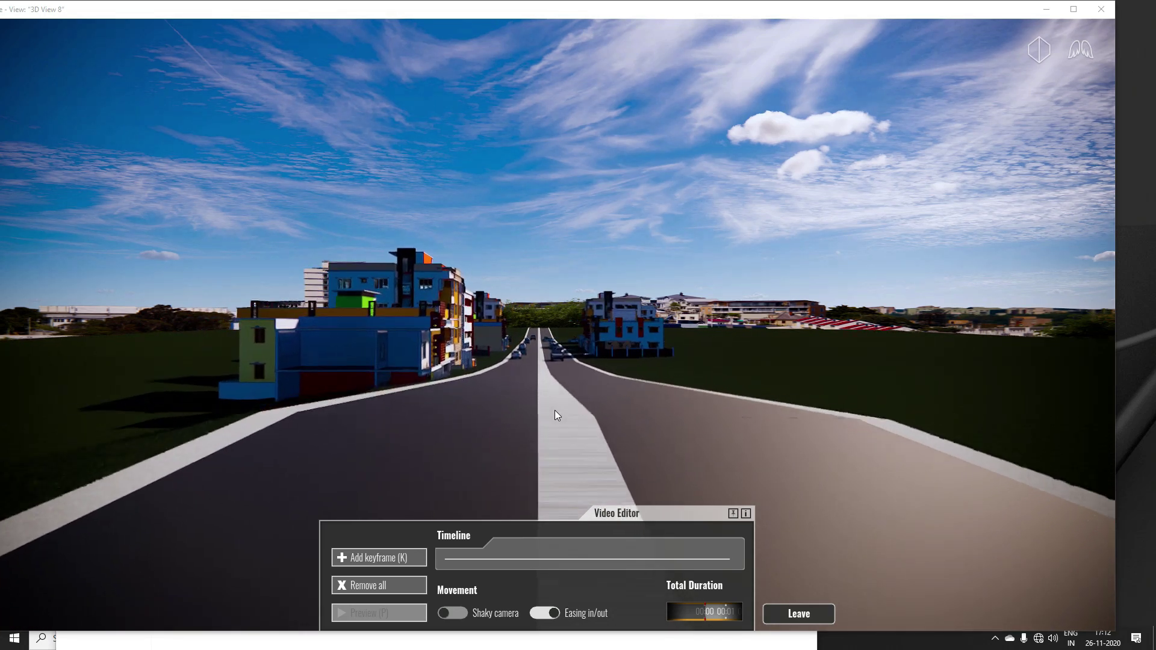
key("d")
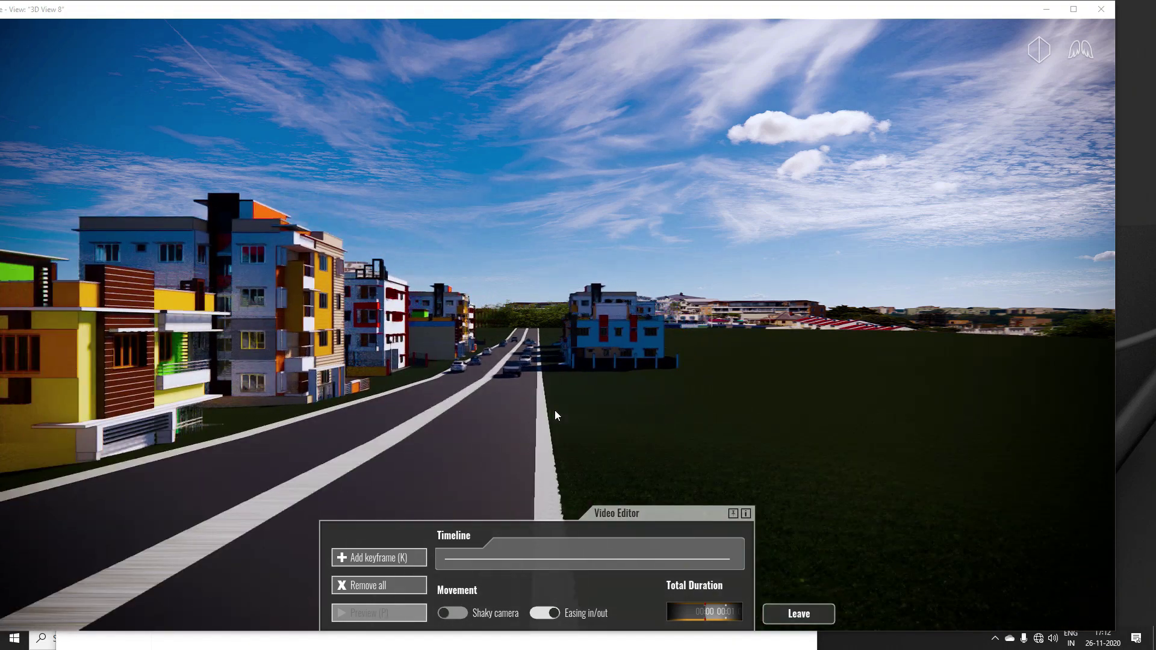
key("a")
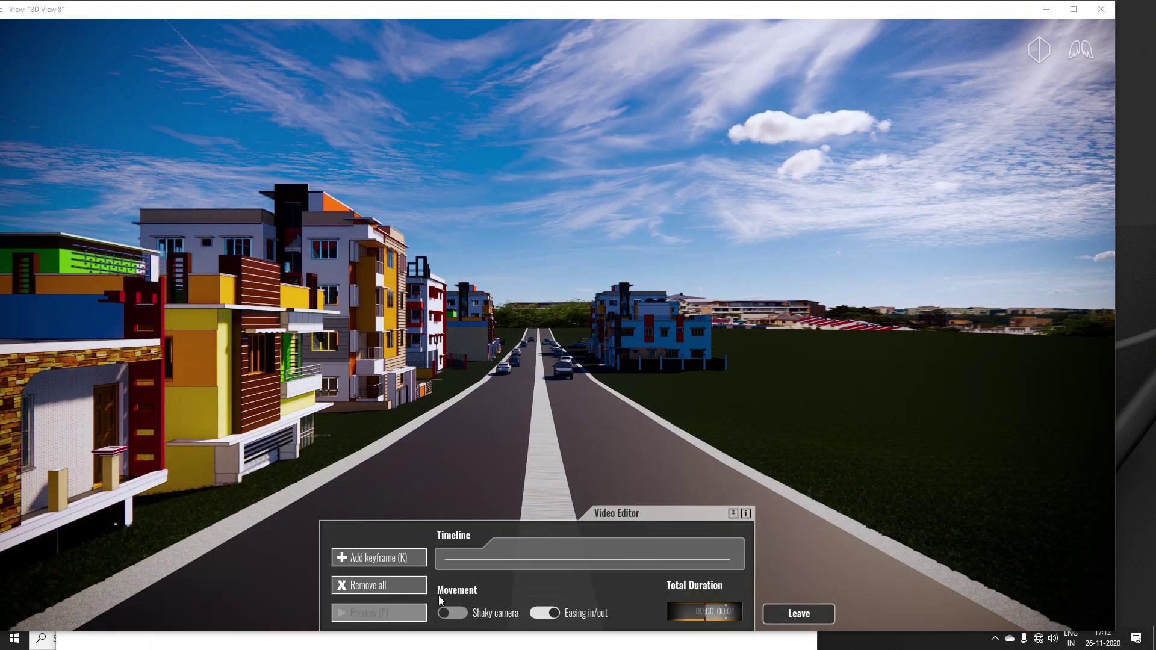
left_click(353, 561)
Lower the camera and move it further down the road
key("q")
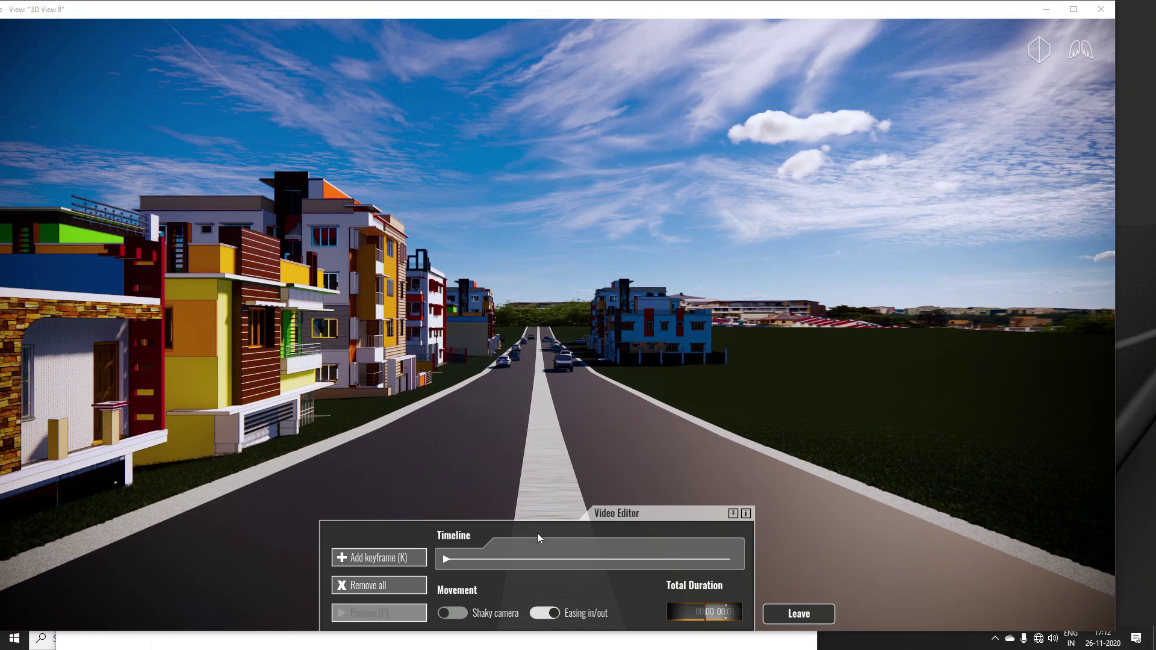
key("w")
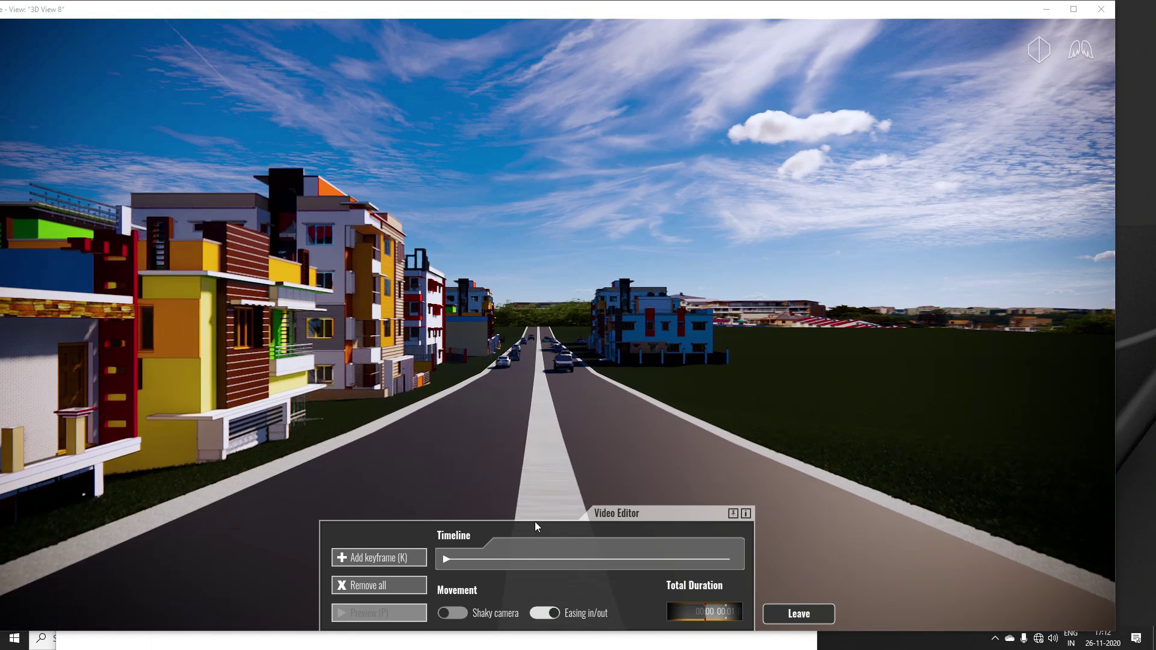
key("w")
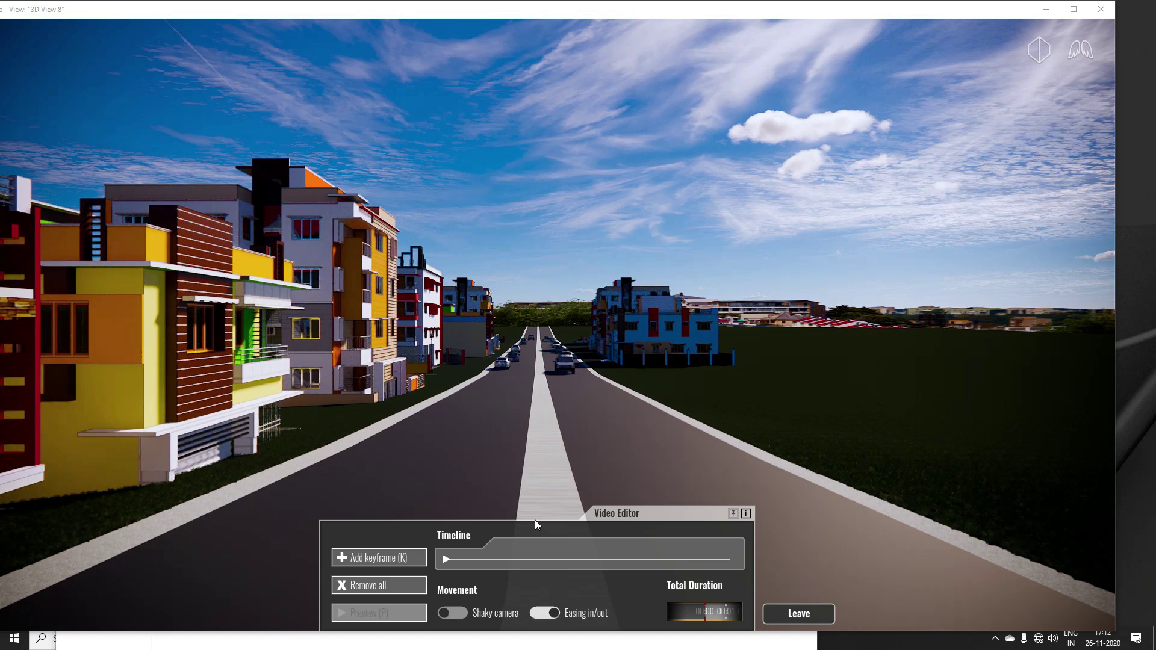
key("w")
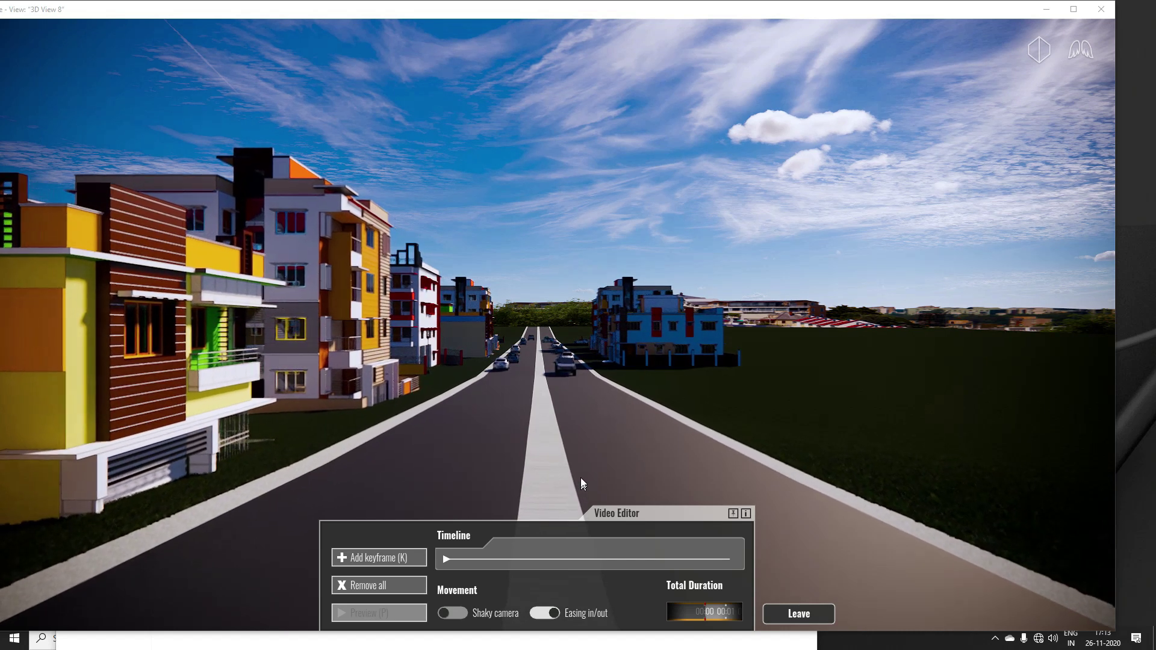
key("w")
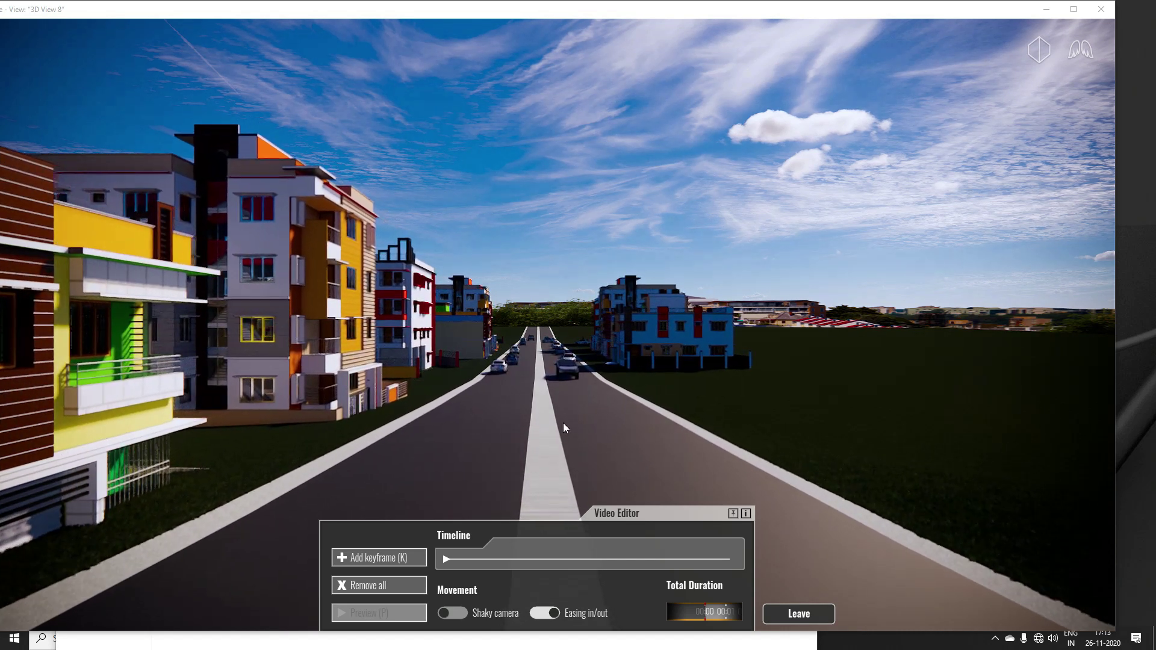
Look around the buildings and field, then advance toward the cars down the street
left_click_drag(562, 422, 469, 424)
left_click_drag(578, 421, 457, 421)
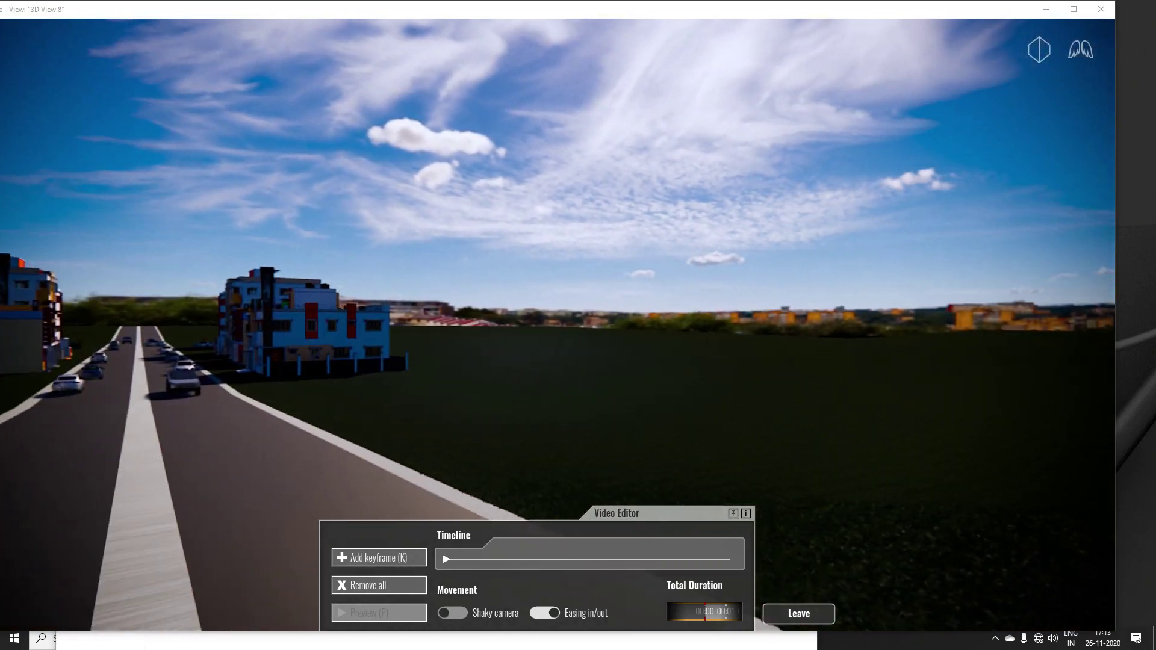
right_click_drag(578, 361, 433, 361)
mouse_move(578, 361)
left_mouse_down()
mouse_move(578, 295)
mouse_move(578, 368)
left_mouse_up()
right_click_drag(578, 361, 475, 361)
left_click_drag(578, 362, 674, 361)
right_click_drag(578, 362, 651, 335)
key("w")
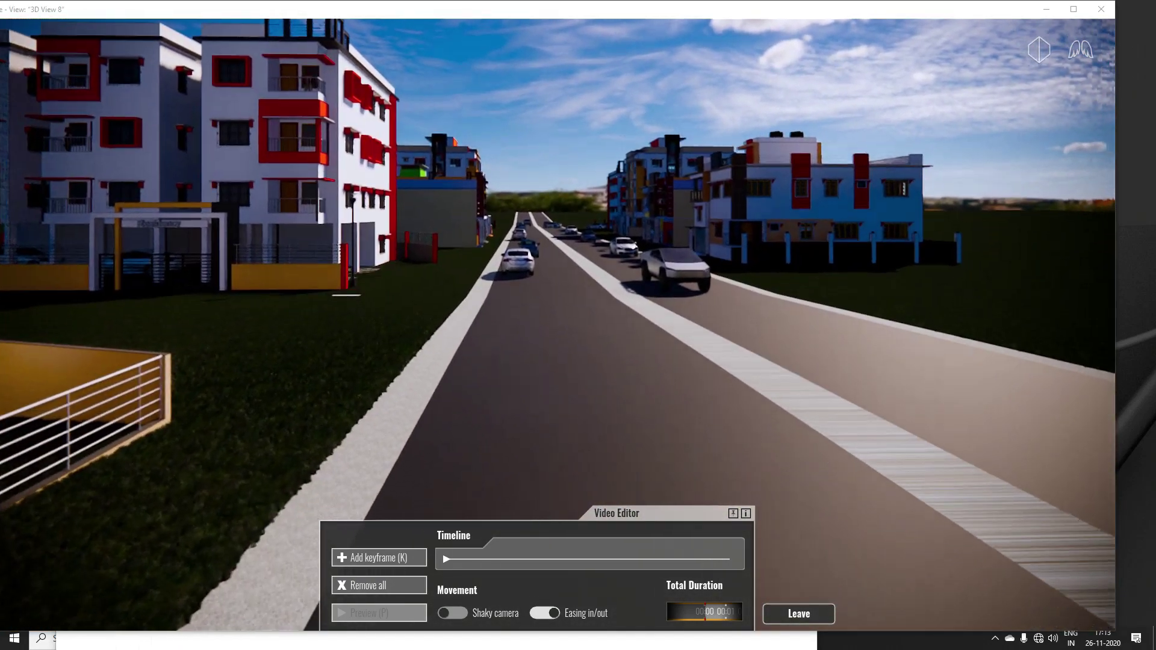
key("w")
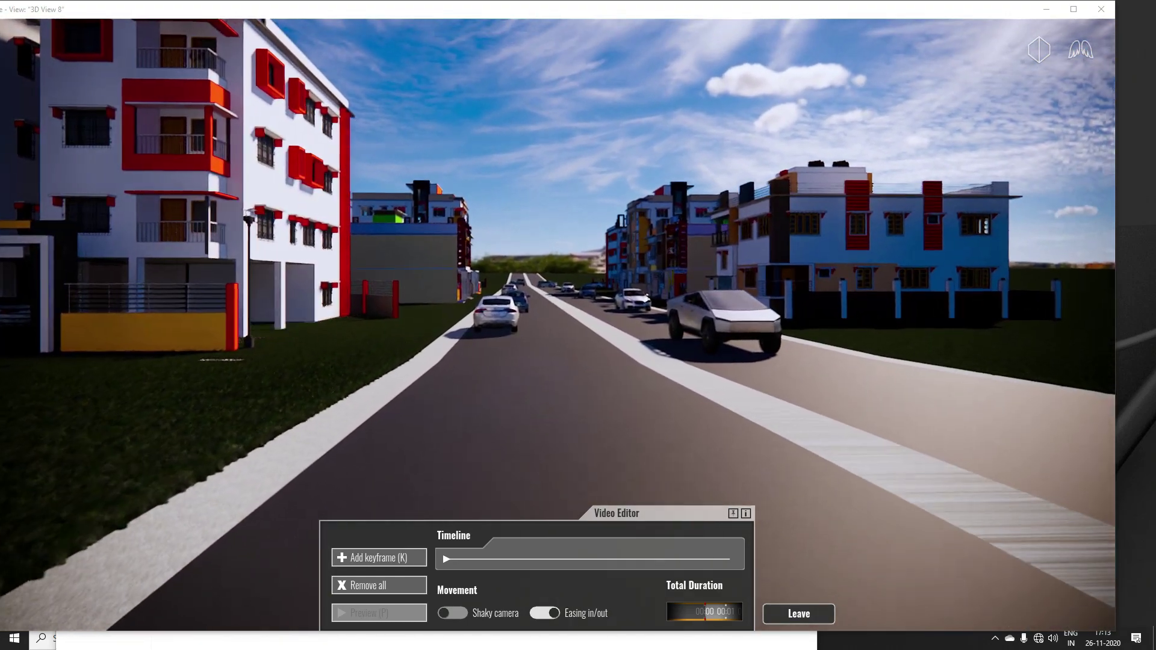
right_click_drag(578, 361, 562, 421)
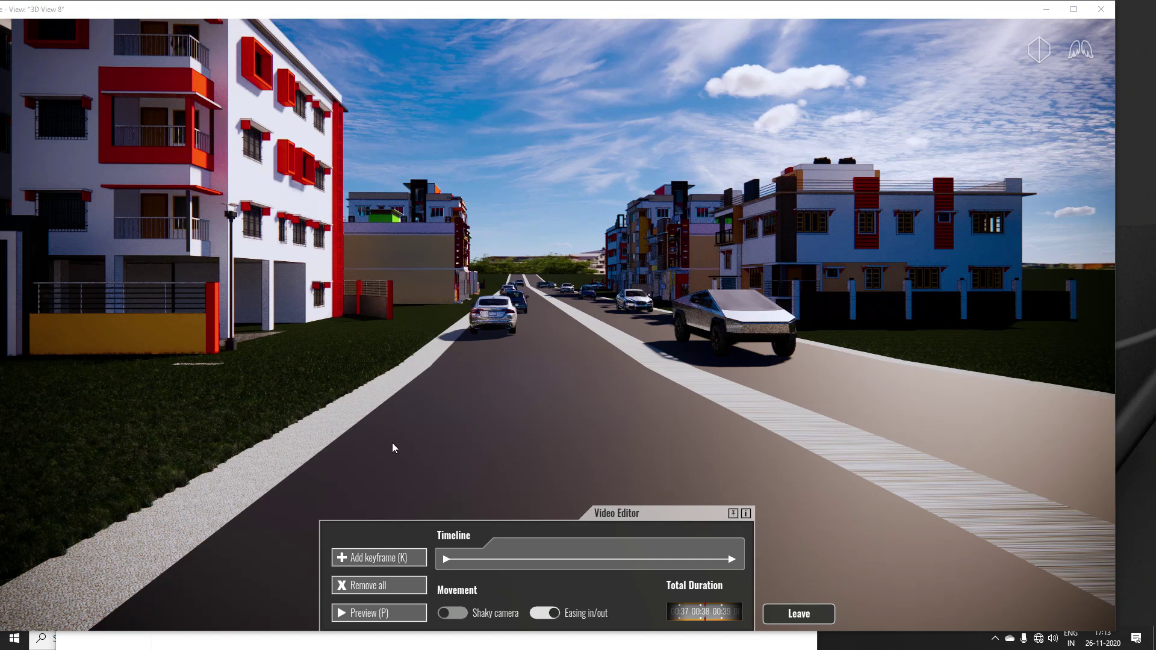
Approach the red-and-white apartment building and add a keyframe beside the lamp post
mouse_move(438, 453)
right_mouse_down()
mouse_move(362, 476)
mouse_move(474, 439)
right_mouse_up()
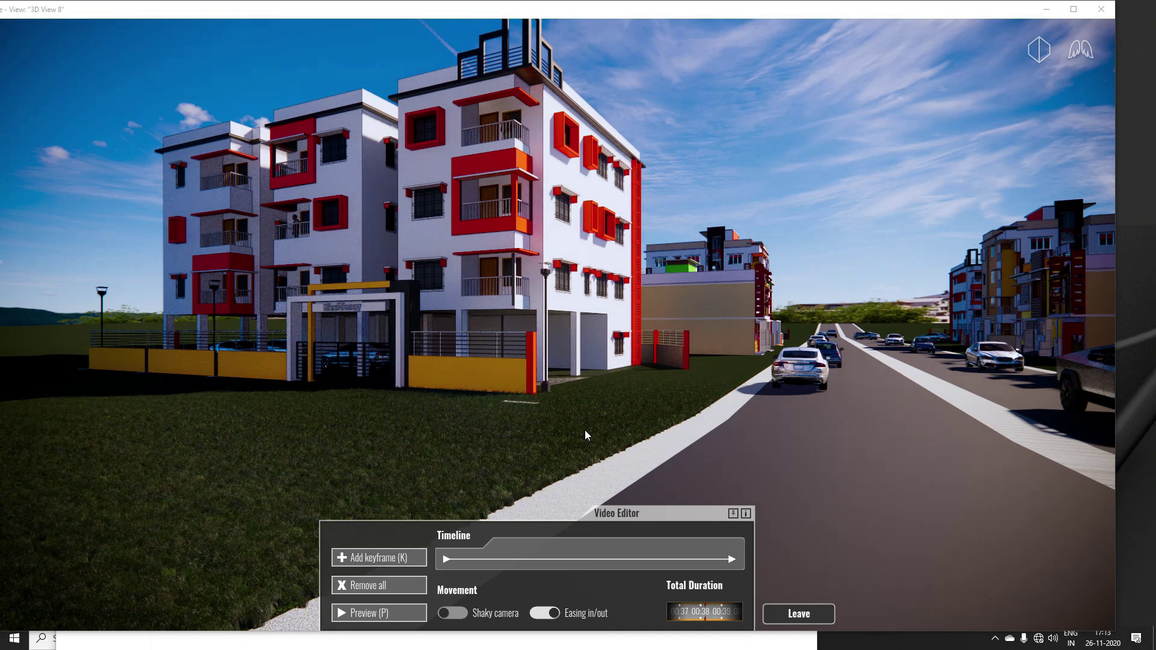
key("w")
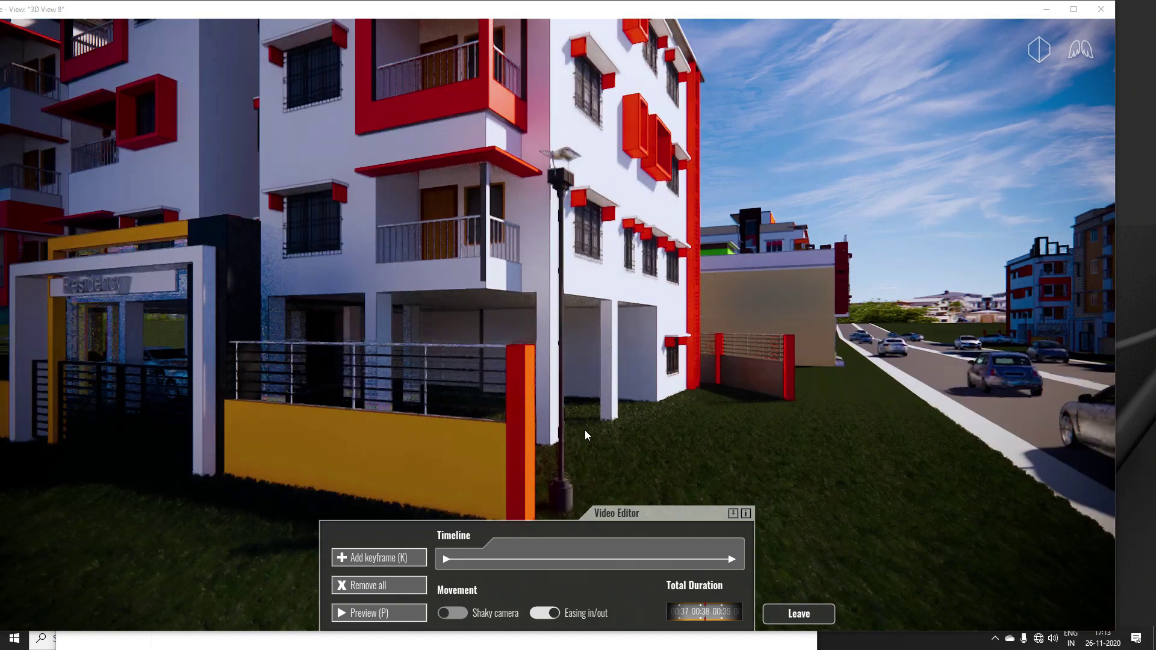
key("w")
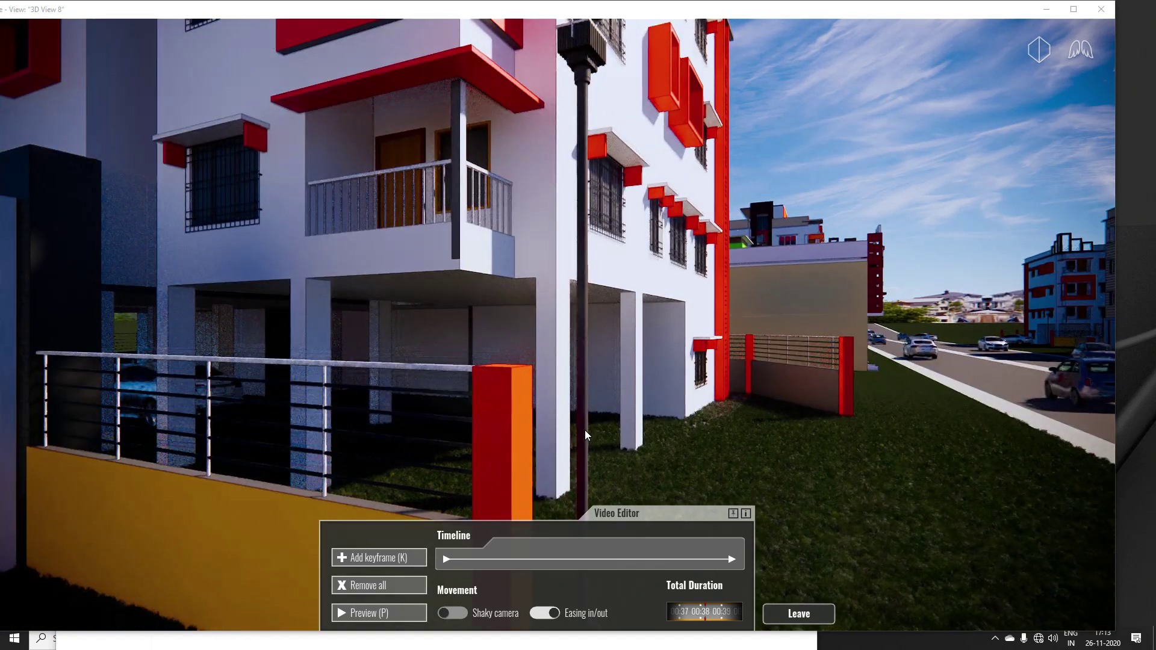
left_click(385, 558)
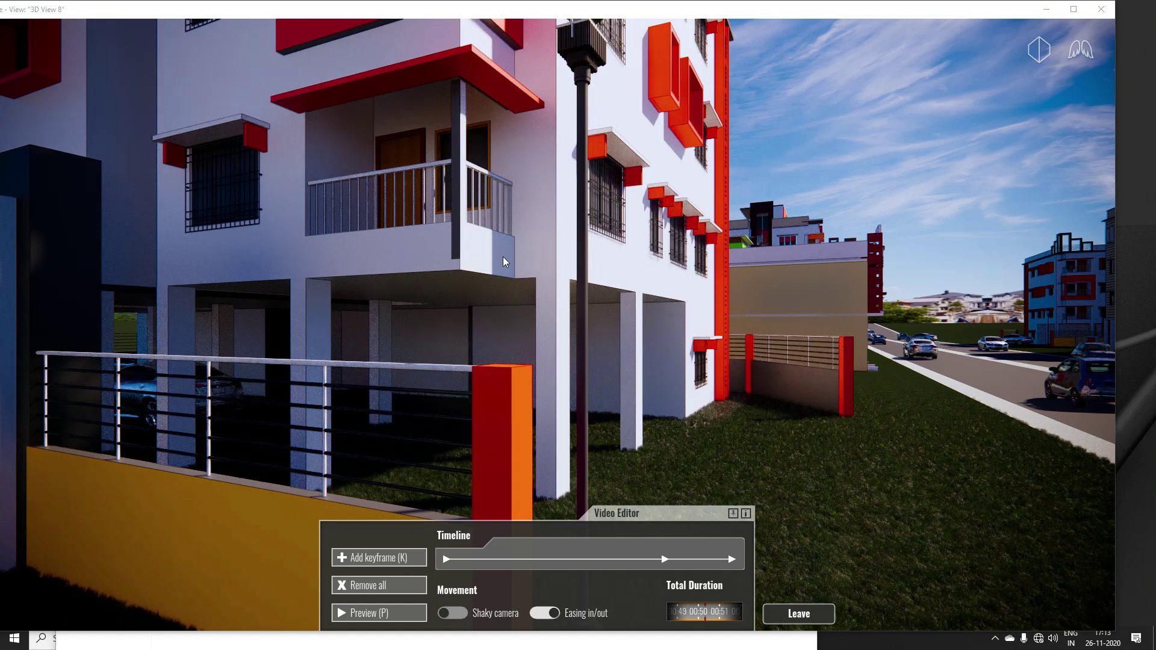
Raise the camera up the facade above the rooftop and turn it to face the roof
key("e")
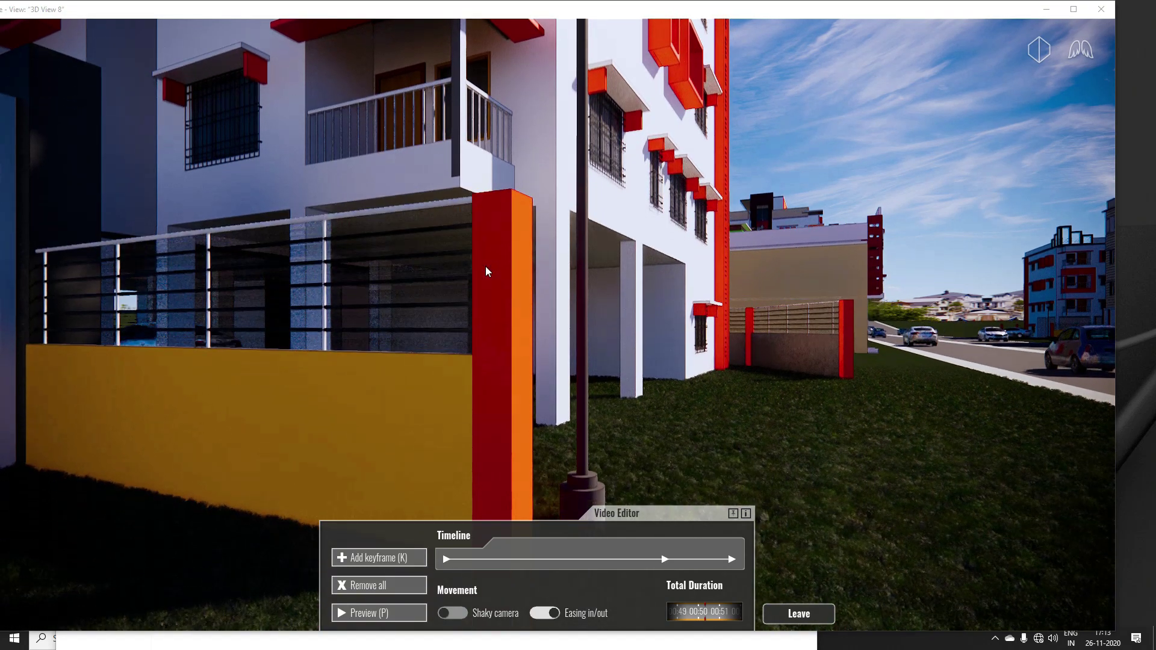
key("e")
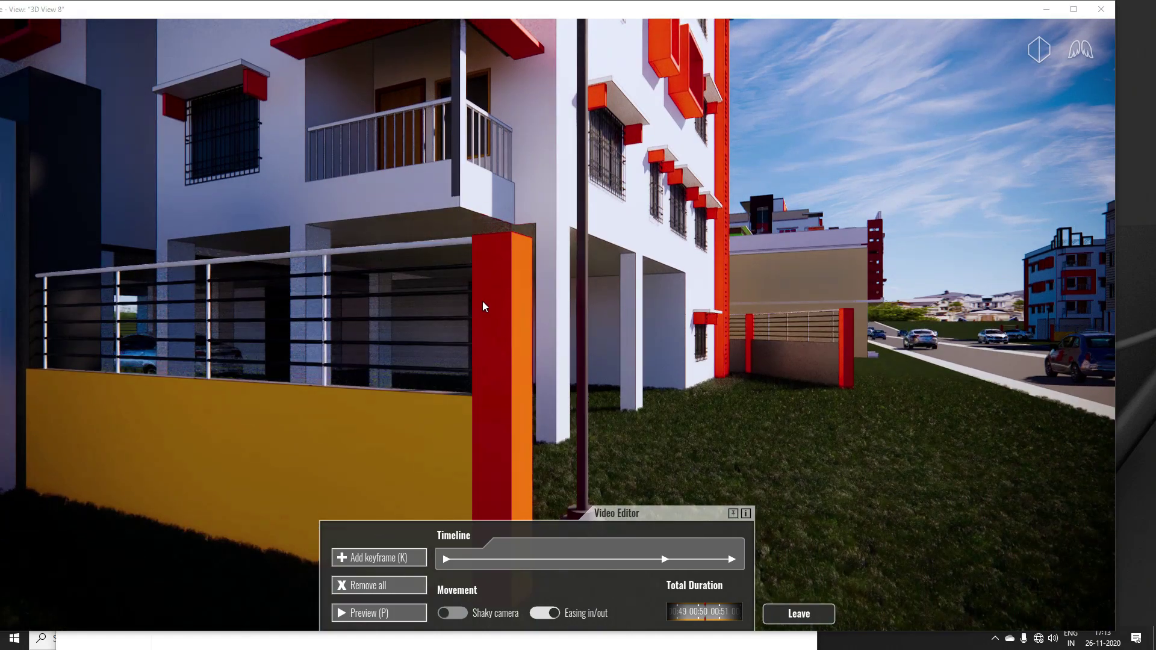
key("e")
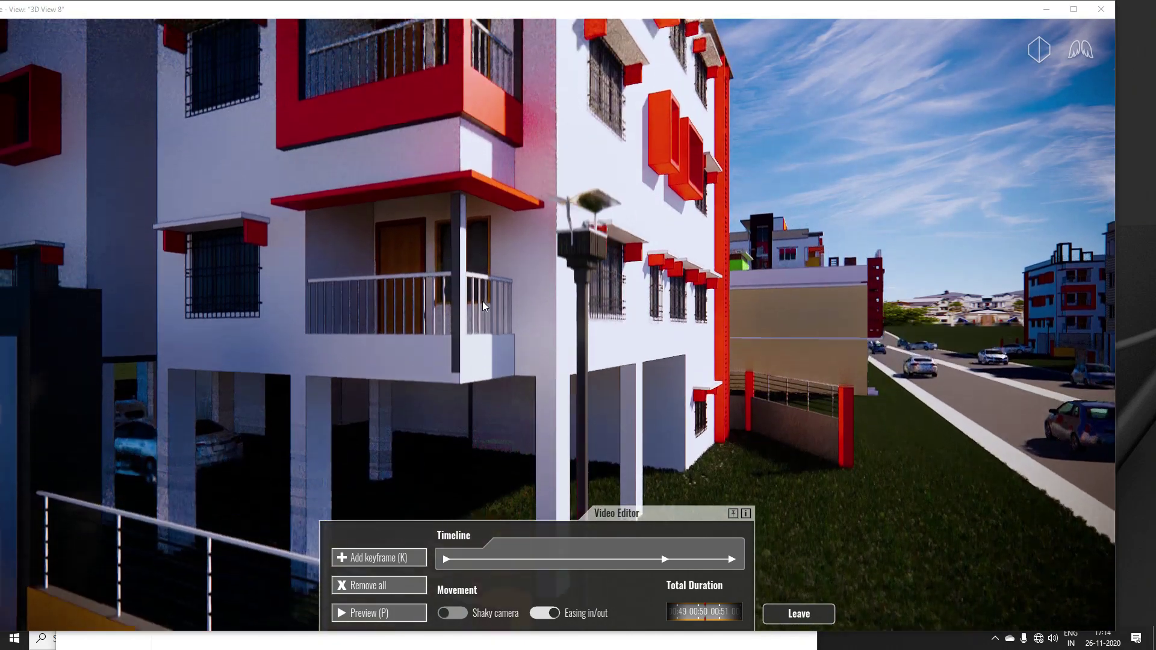
key("e")
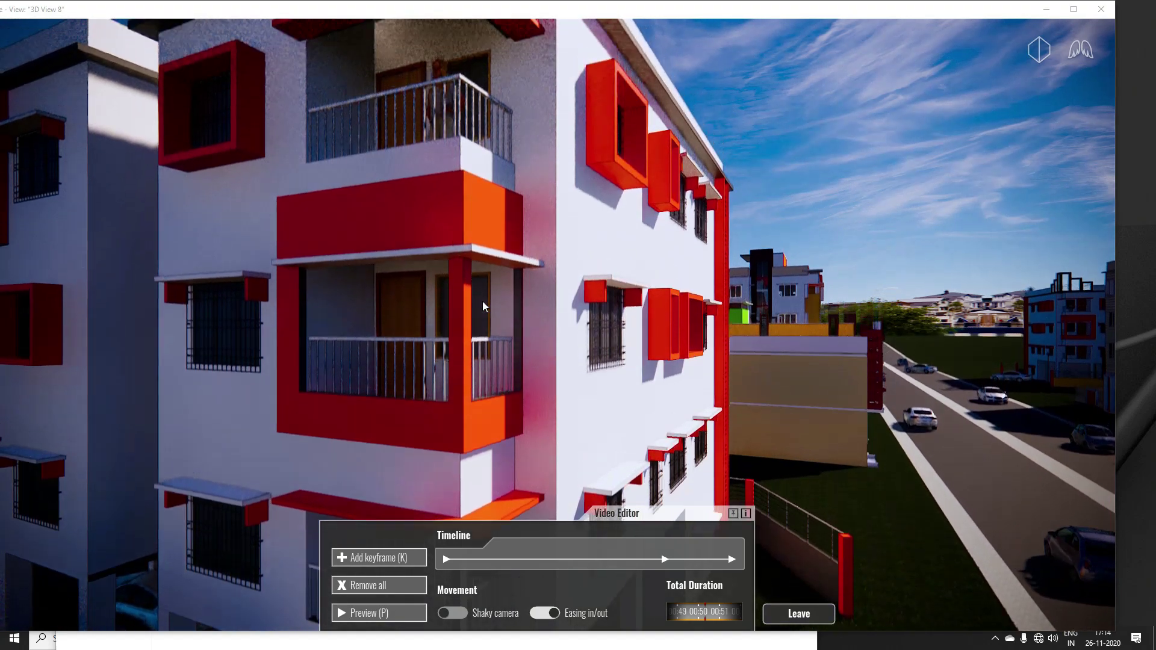
key("e")
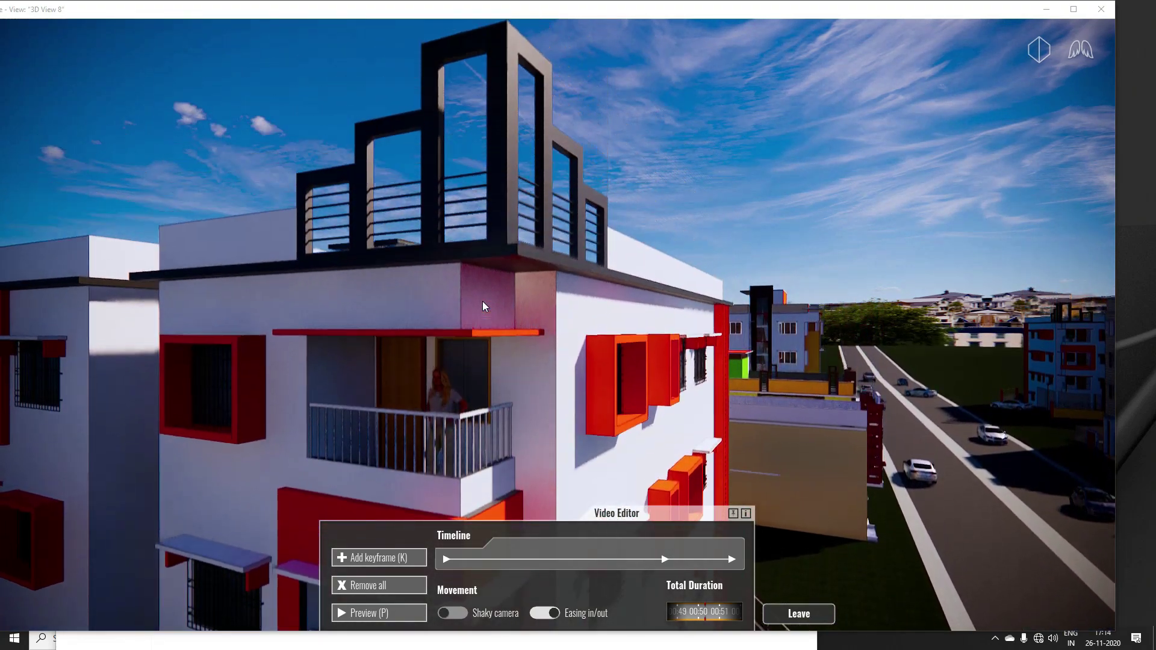
key("e")
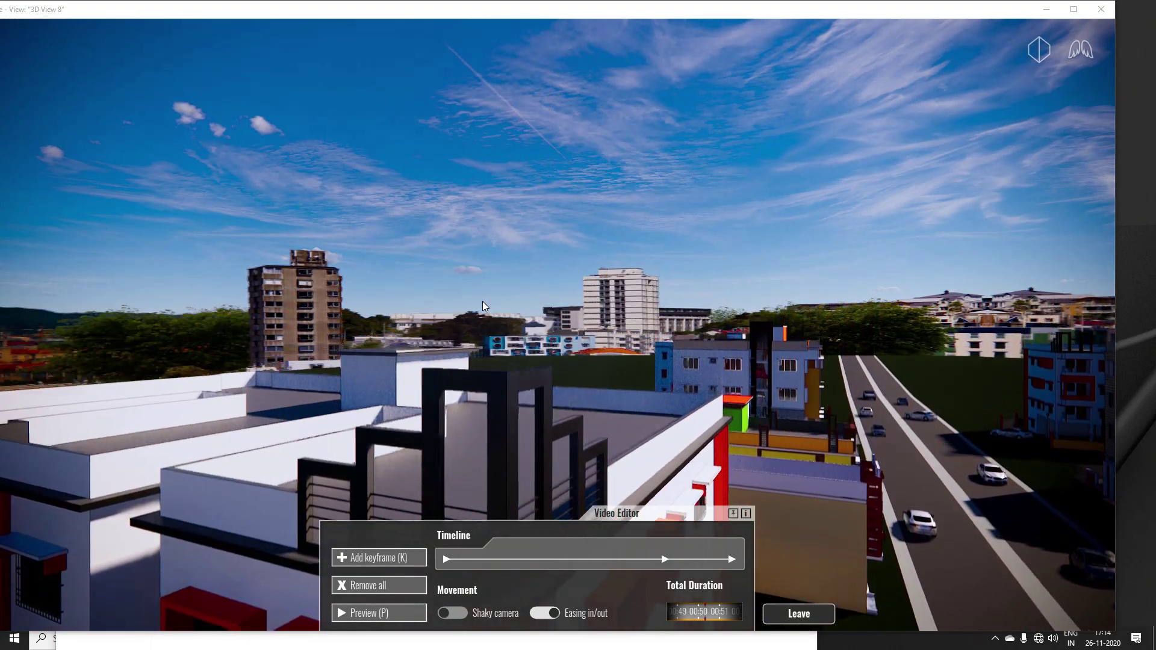
key("e")
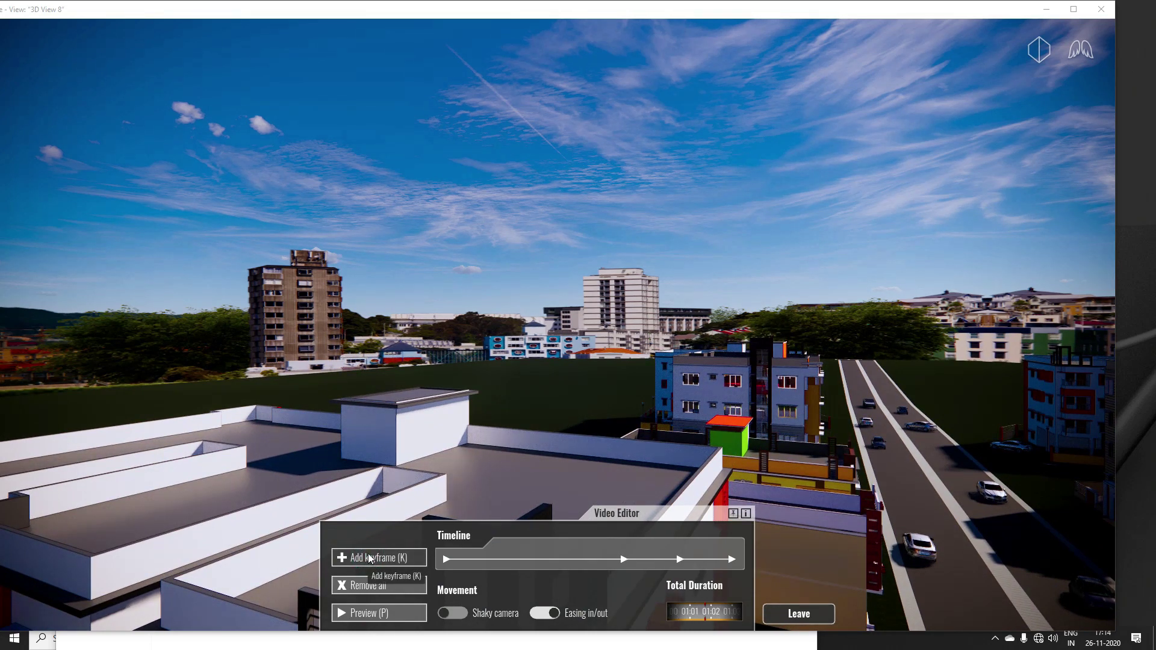
mouse_move(845, 435)
right_mouse_down()
mouse_move(722, 435)
mouse_move(723, 495)
right_mouse_up()
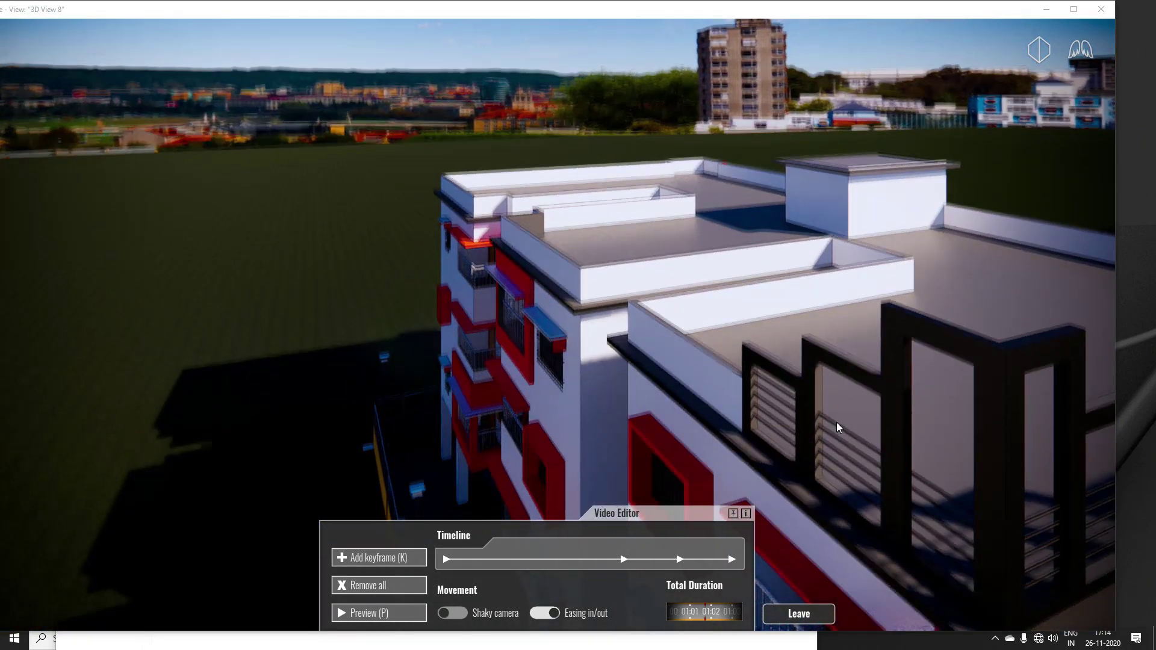
Fly the camera back down beside the ground-level fence
scroll(837, 411, "up", 5)
scroll(839, 410, "up", 2)
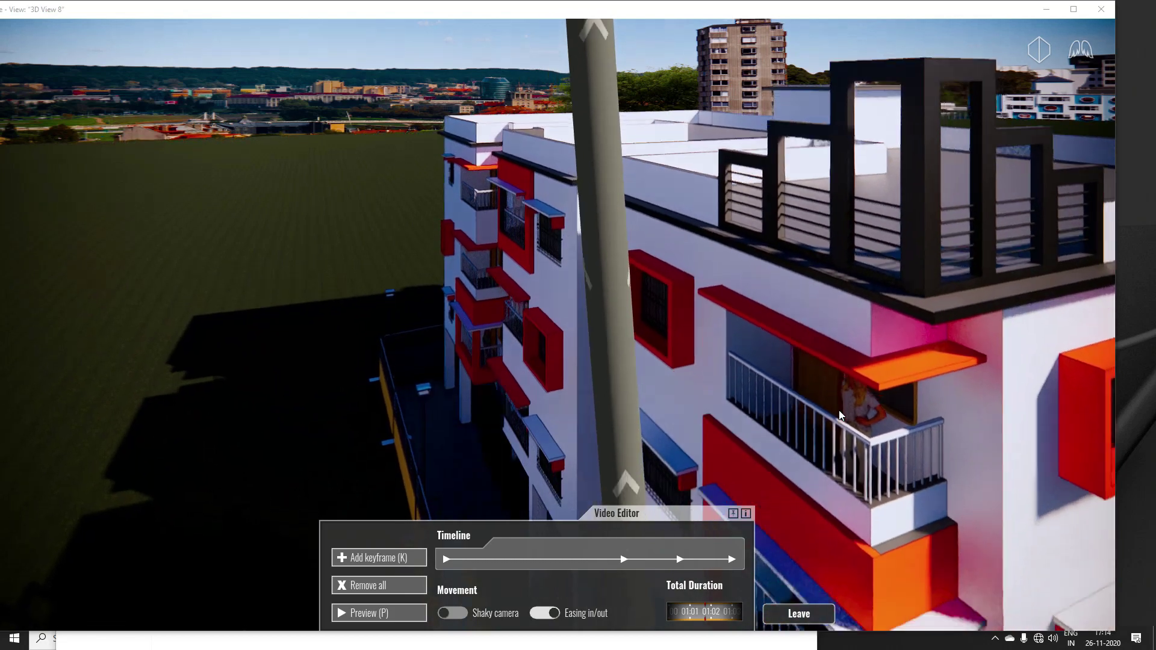
scroll(840, 410, "up", 2)
scroll(839, 410, "up", 2)
scroll(839, 410, "up", 2)
scroll(839, 410, "up", 2)
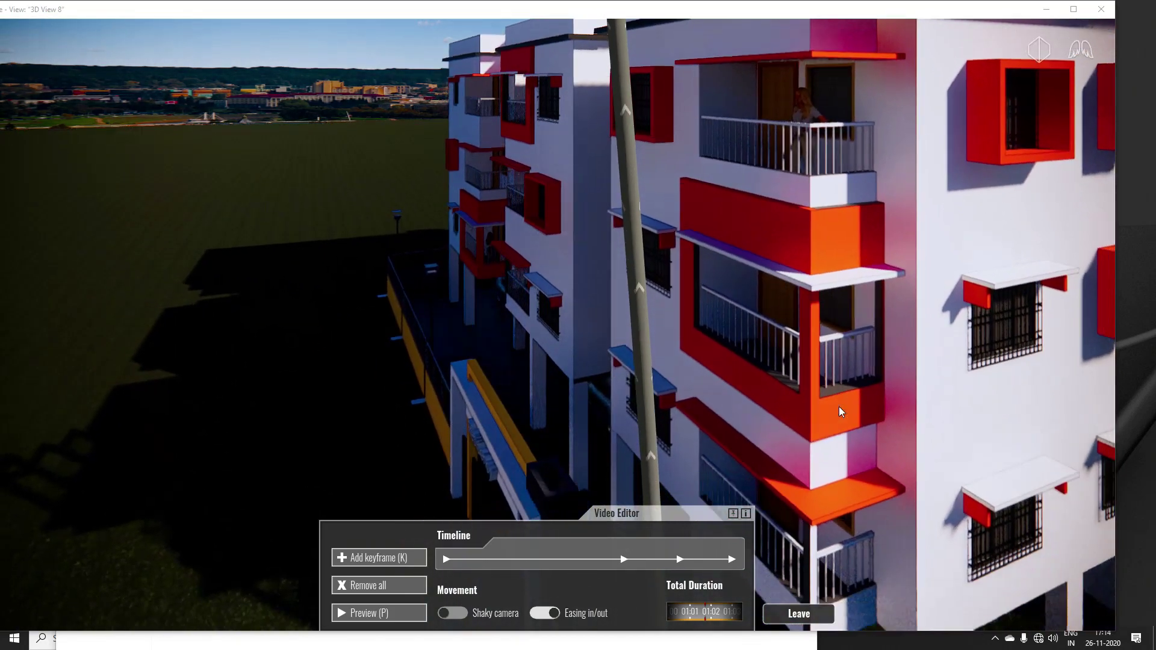
scroll(839, 405, "up", 2)
scroll(838, 401, "up", 2)
scroll(838, 394, "up", 2)
scroll(839, 389, "up", 2)
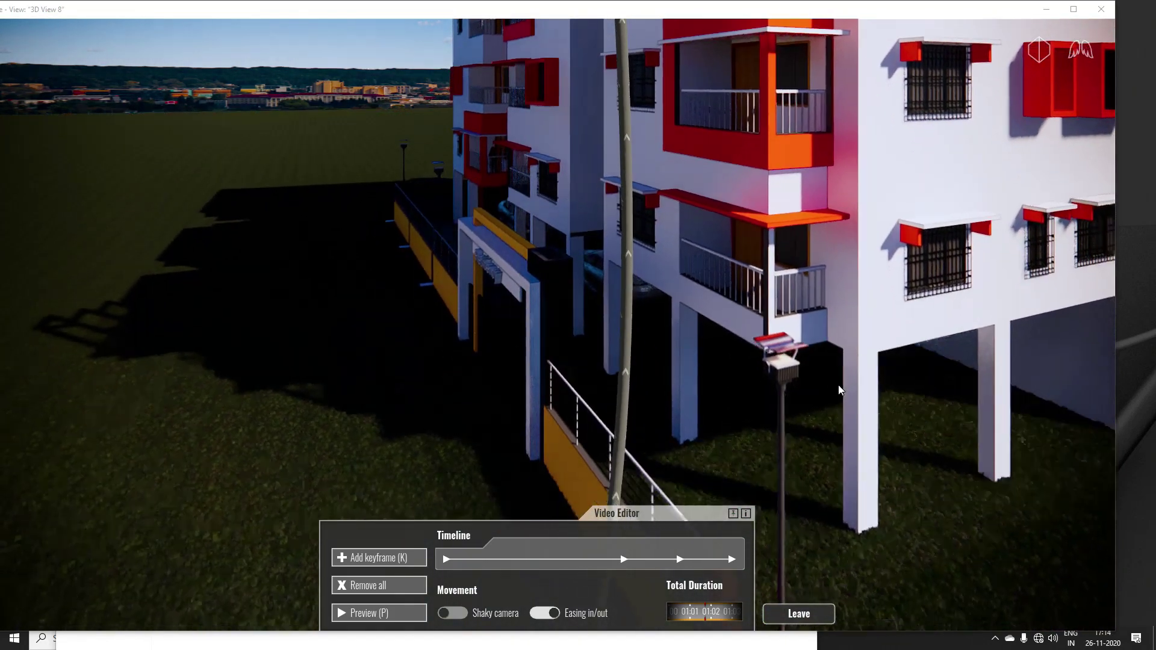
scroll(801, 379, "up", 2)
scroll(745, 375, "up", 2)
scroll(723, 374, "up", 2)
Scroll the Enscape view forward toward the street between the colourful apartment blocks
scroll(719, 374, "down", 2)
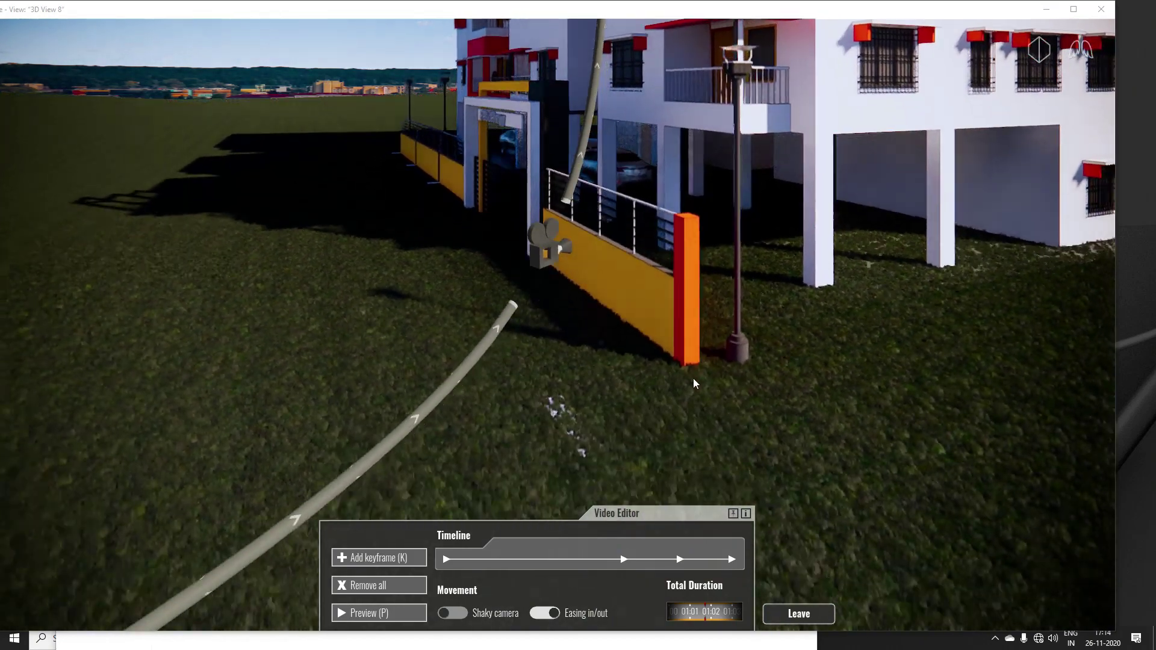
scroll(693, 379, "down", 2)
scroll(659, 385, "down", 1)
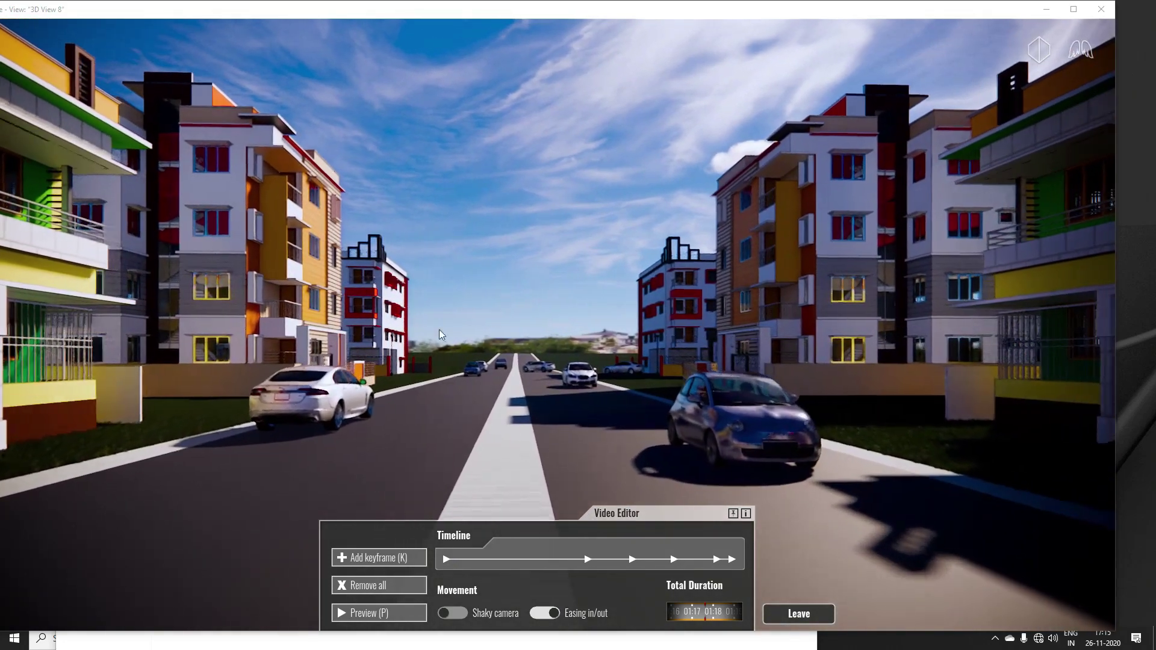
Add a keyframe at the street view and shift the time of day for new lighting
left_click(364, 559)
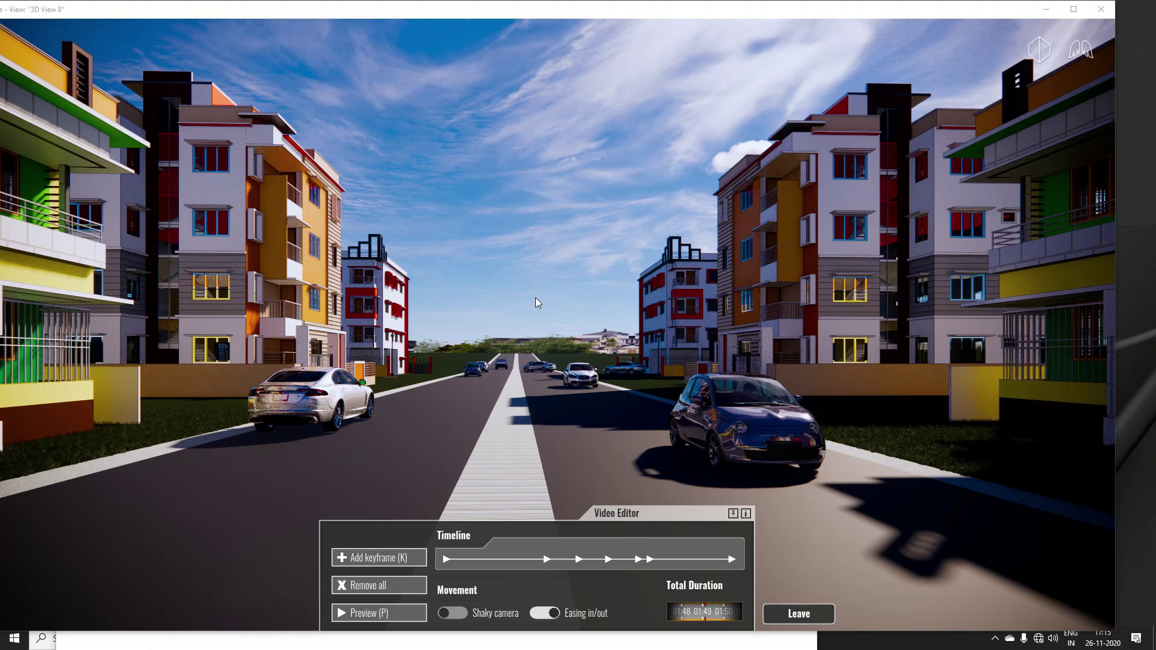
right_click_drag(536, 297, 535, 297, "shift")
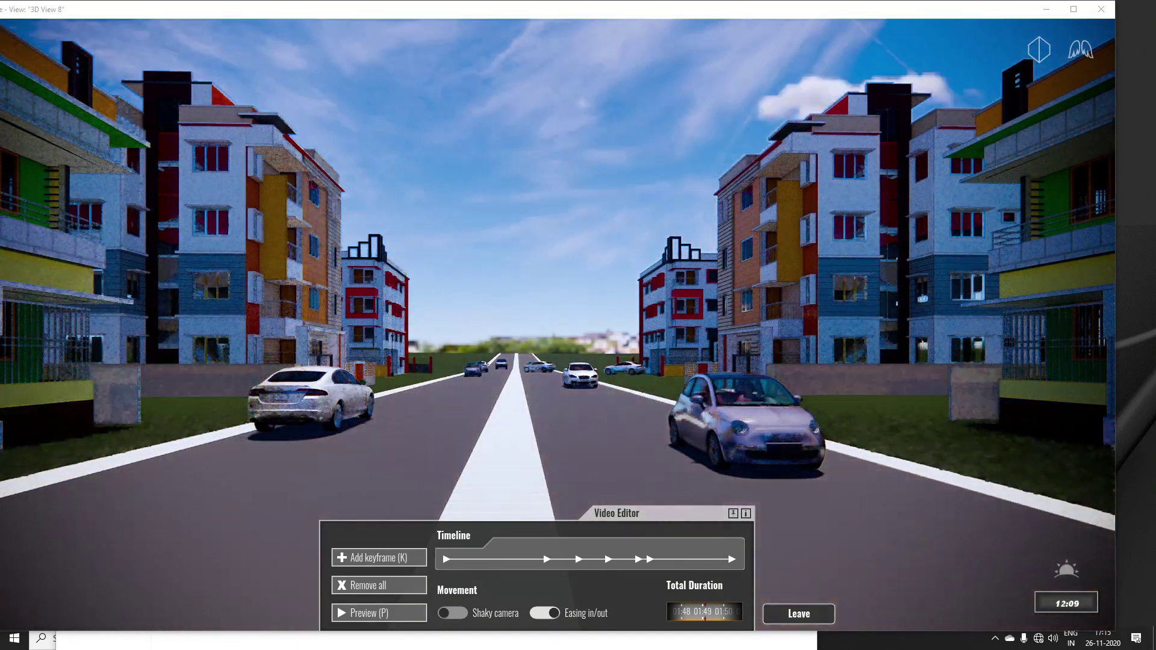
right_click_drag(429, 326, 429, 326, "shift")
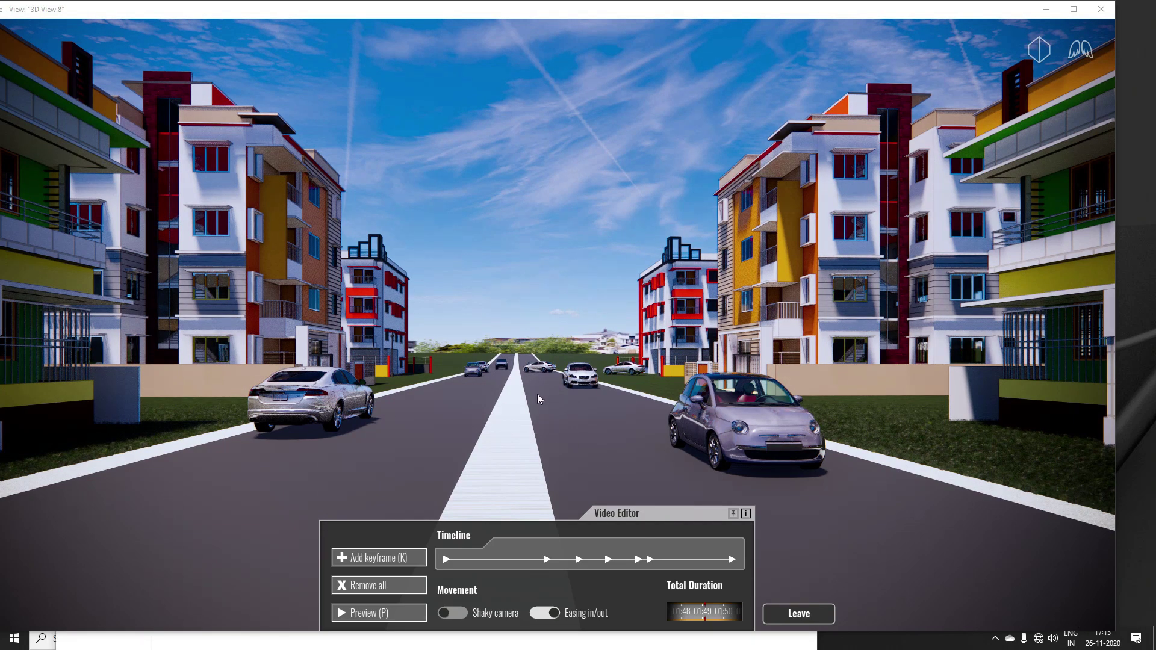
Fly the camera down the street, turning slightly left near its end, then preview the walkthrough
key("w")
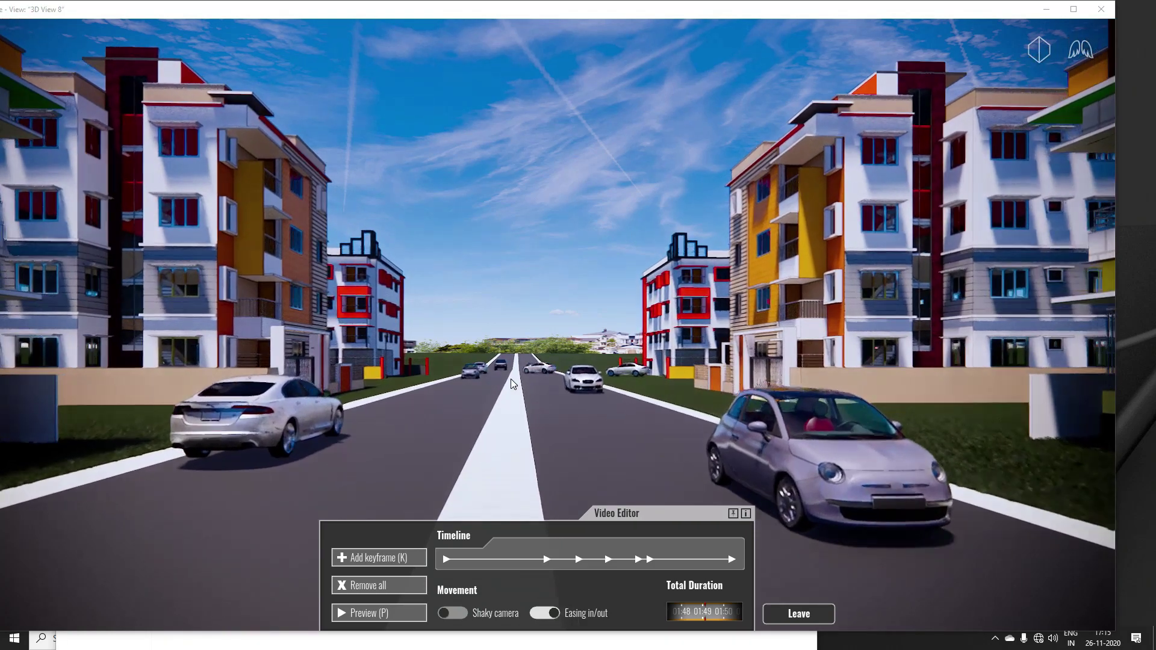
key("w")
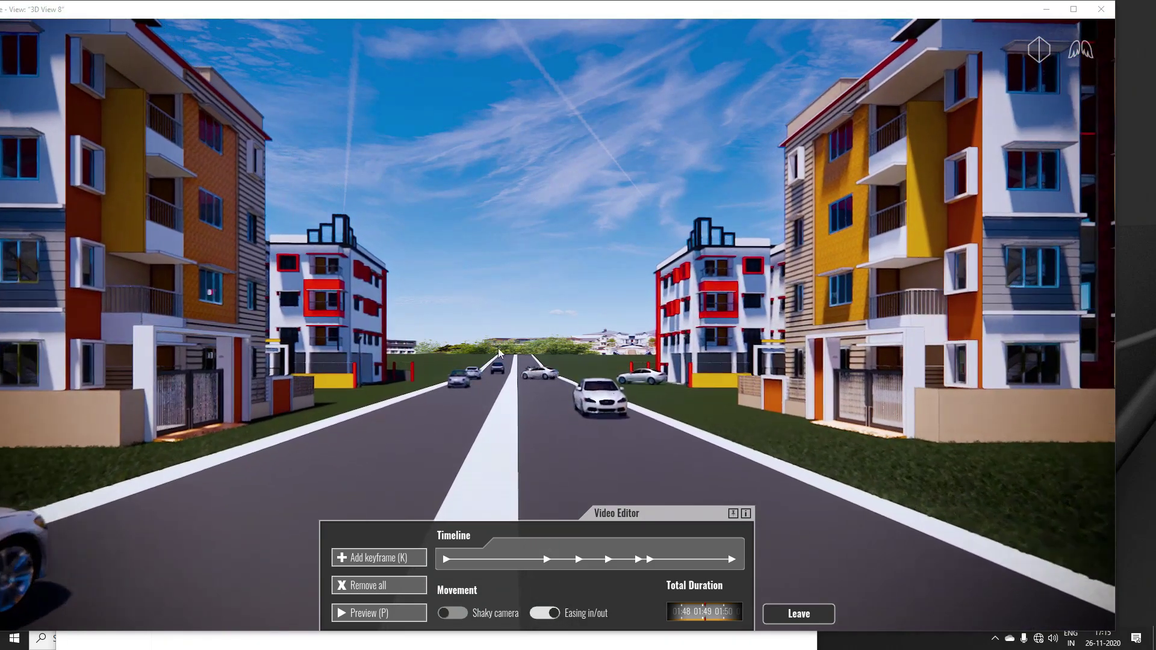
key("w")
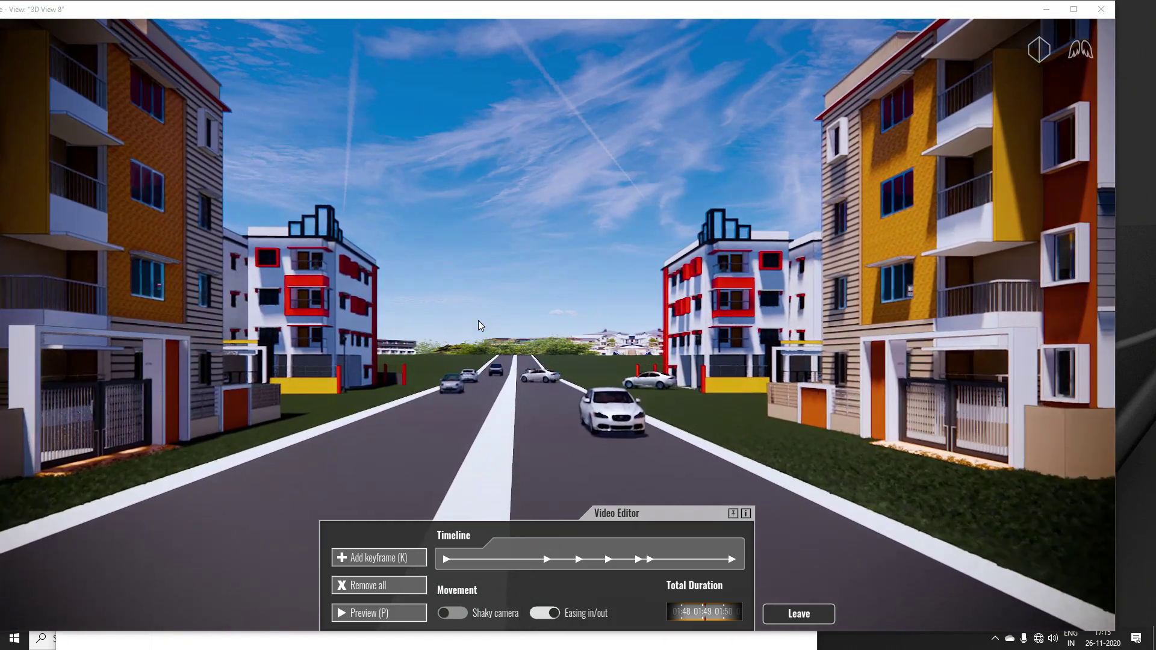
key("w")
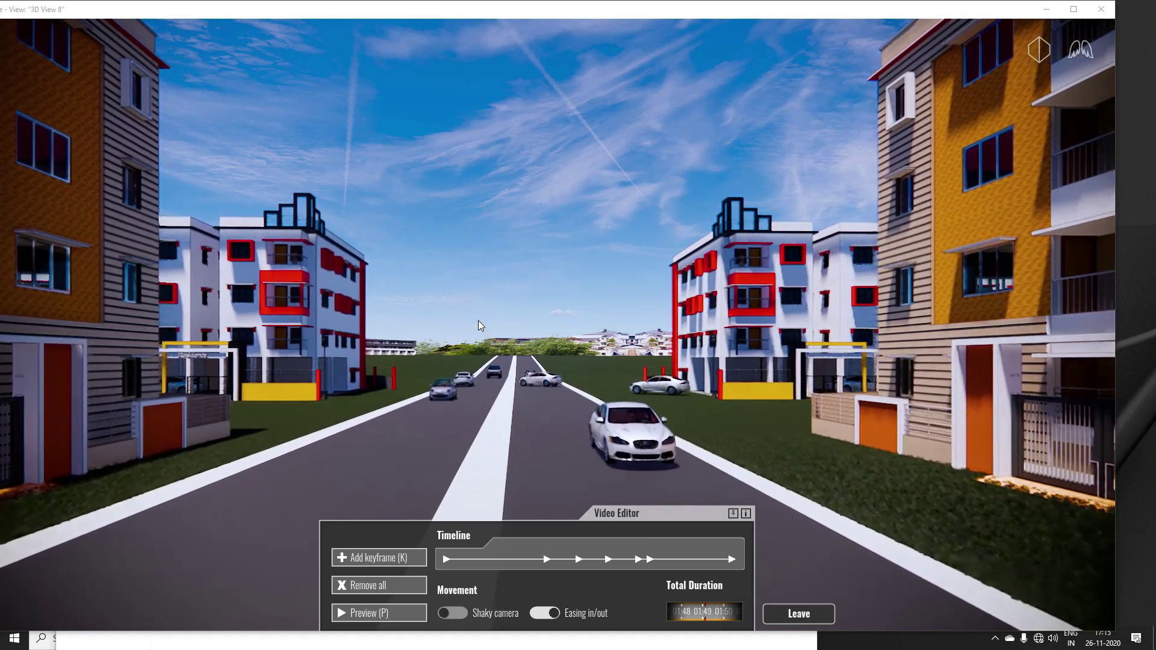
key("w")
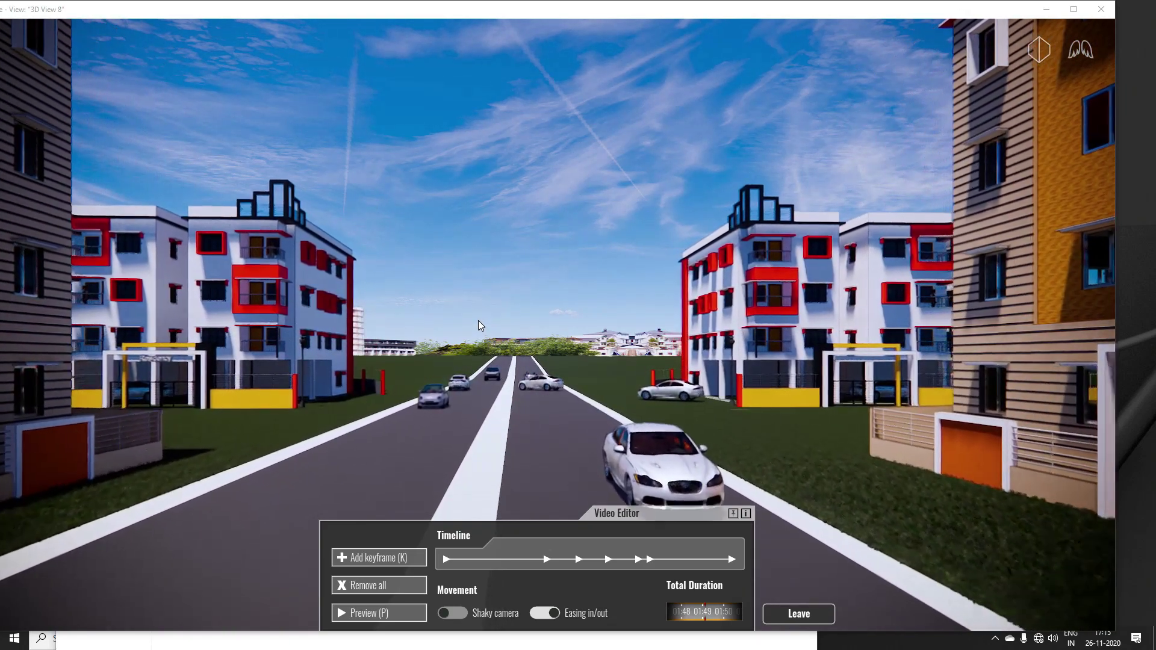
key("w")
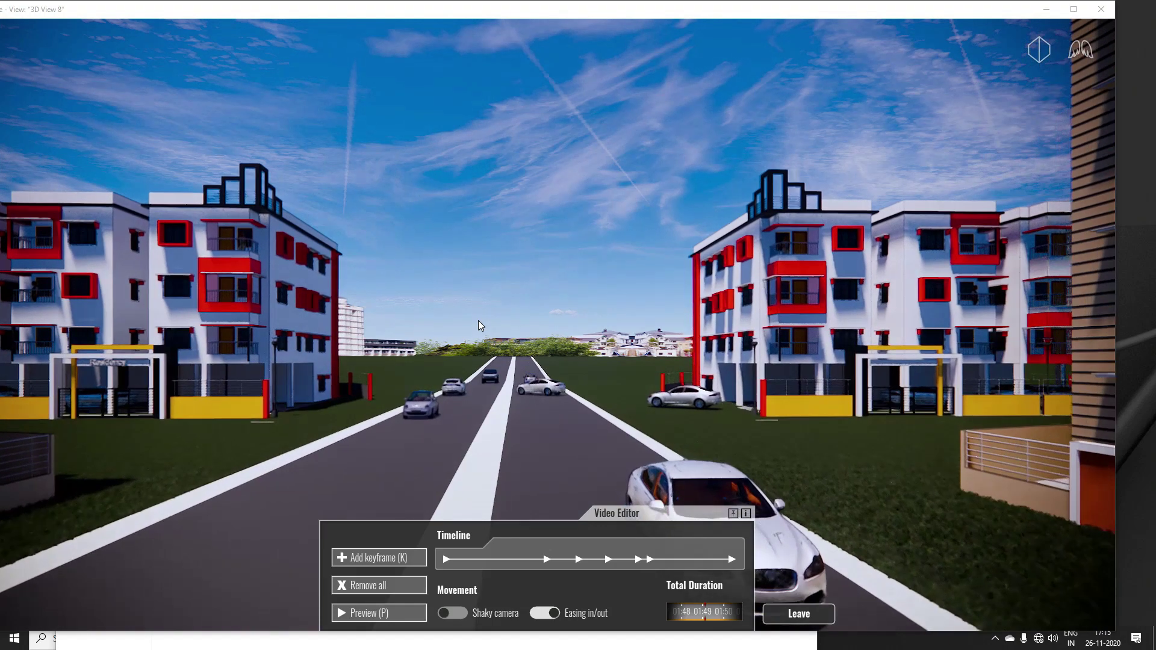
key("w")
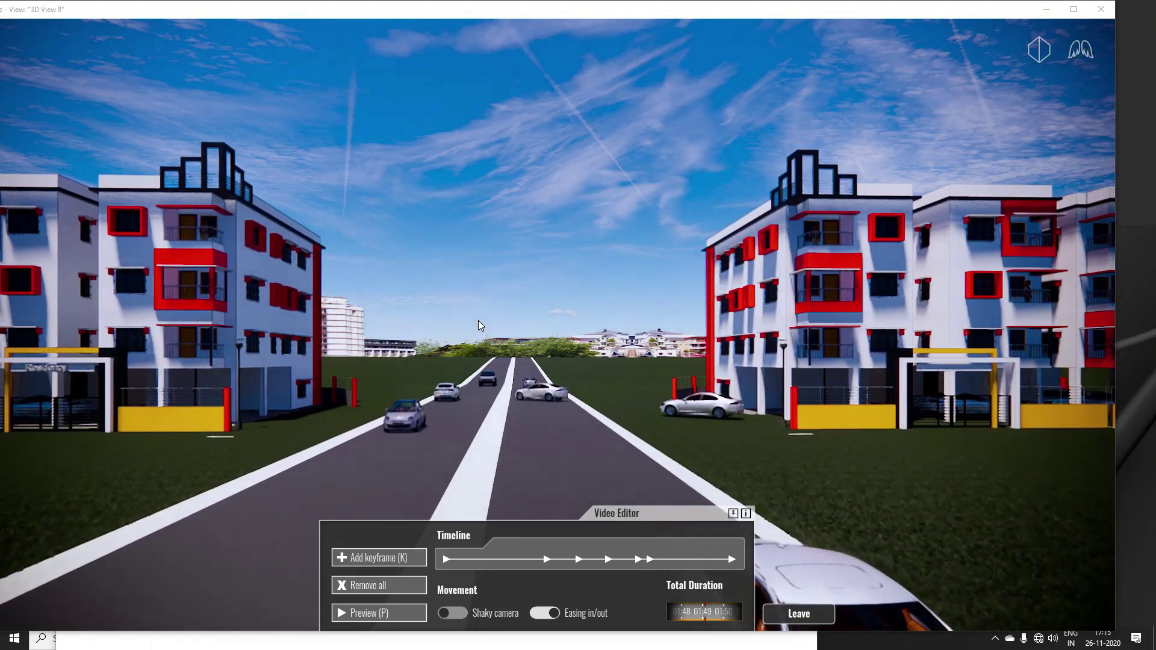
key("w")
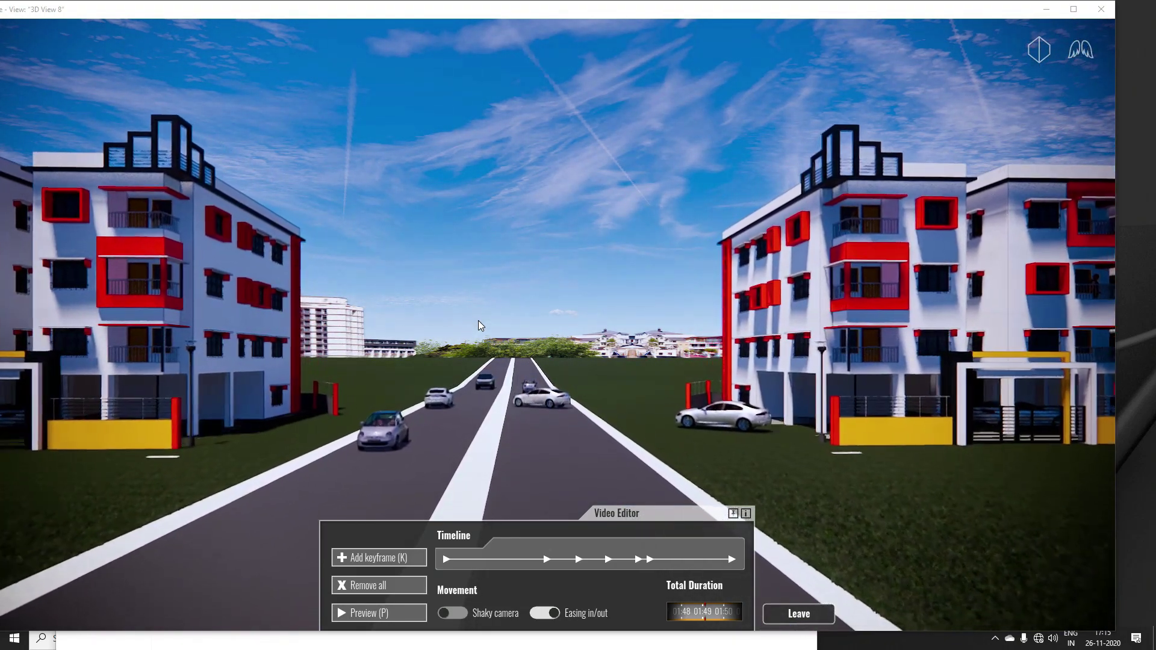
key("w")
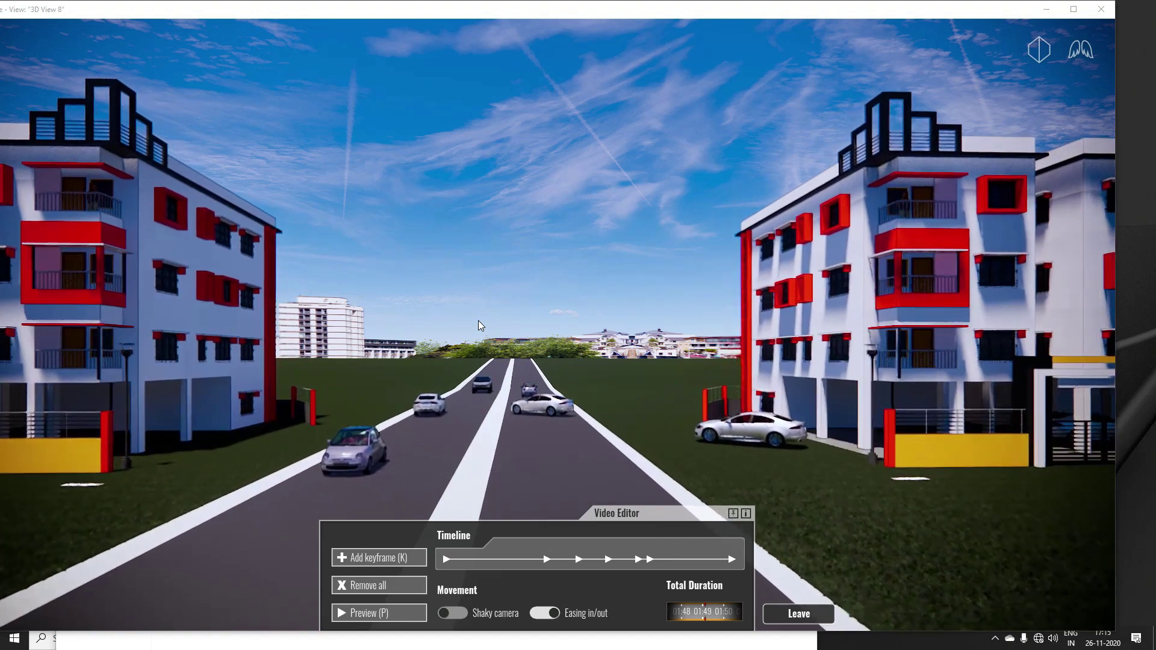
key("w")
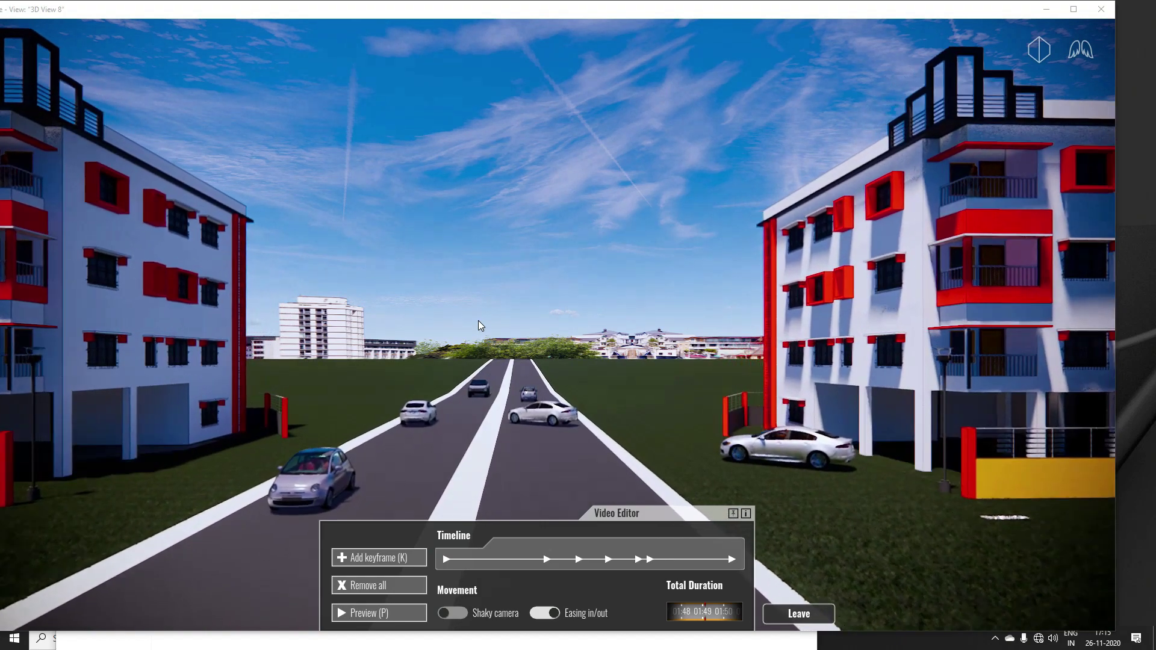
key("w")
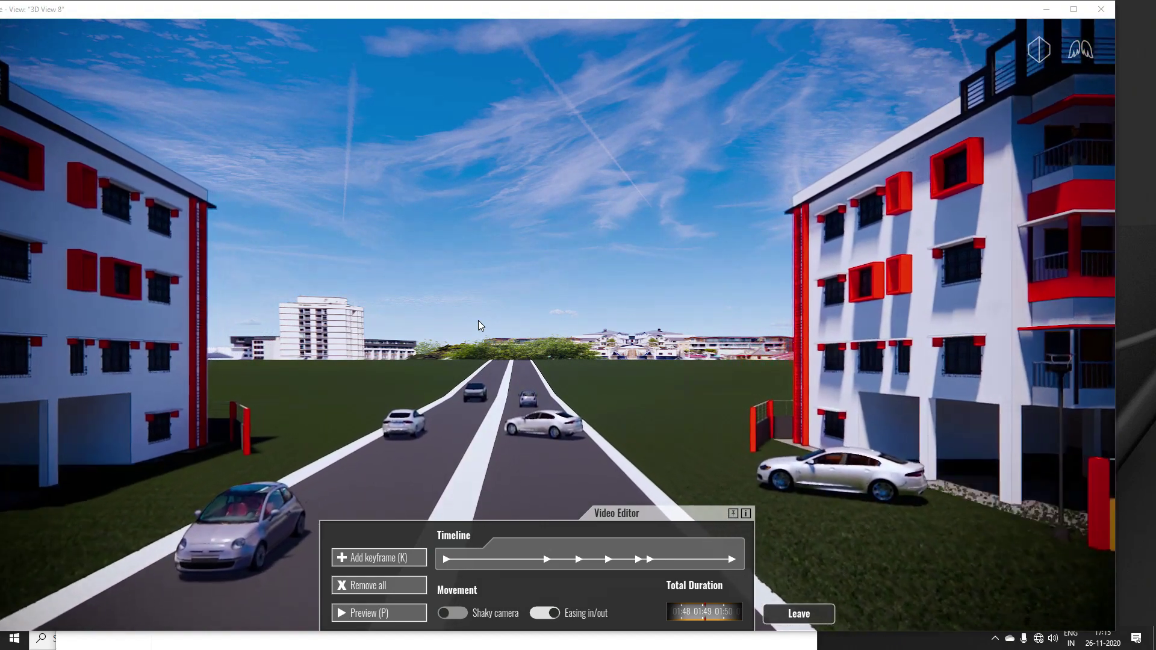
key("w")
right_click_drag(479, 321, 432, 320)
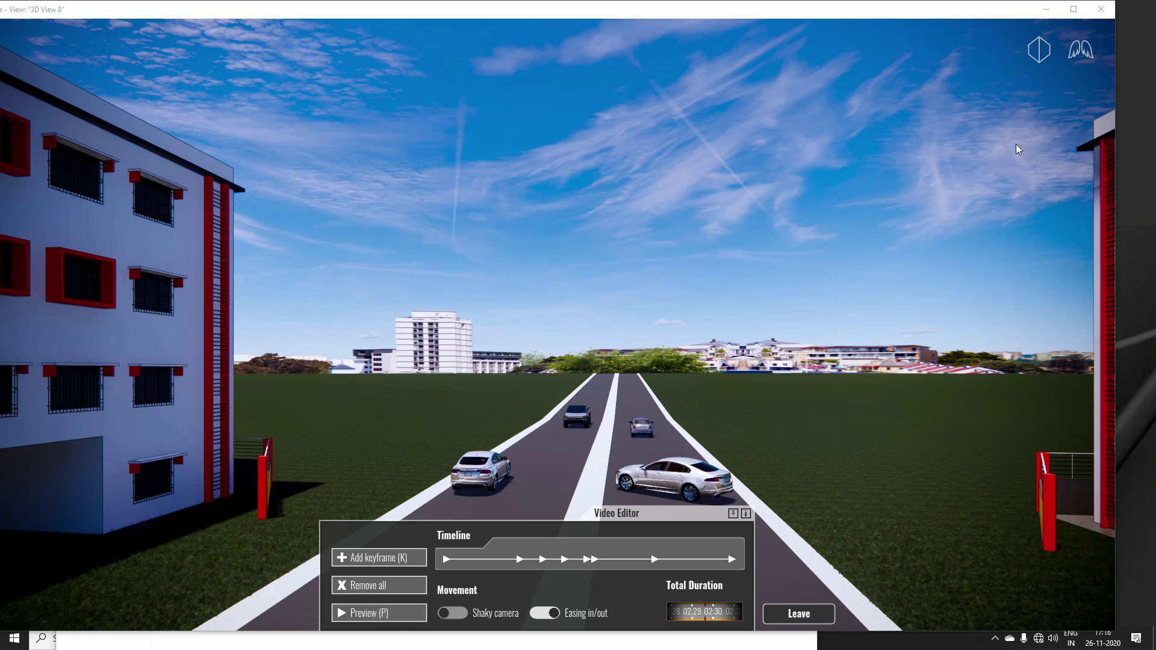
left_click(382, 615)
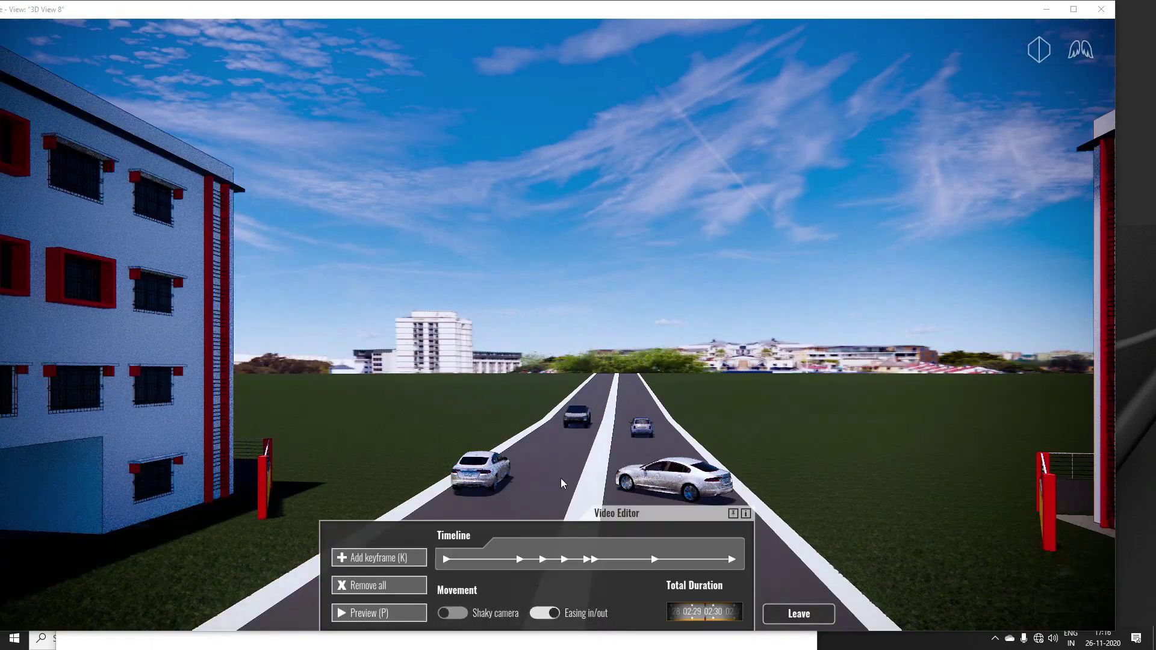
Minimise the rendering window, move File Explorer up, and bring Revit's 3D View 8 forward
left_click(1046, 9)
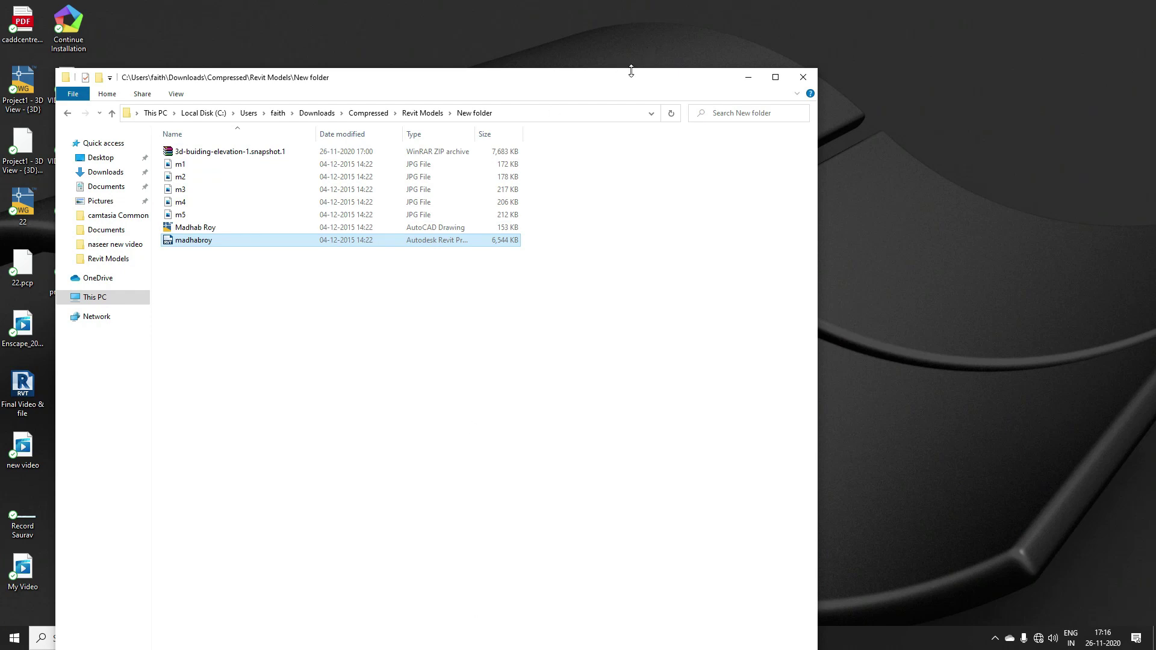
left_click_drag(631, 71, 790, 13)
mouse_move(576, 639)
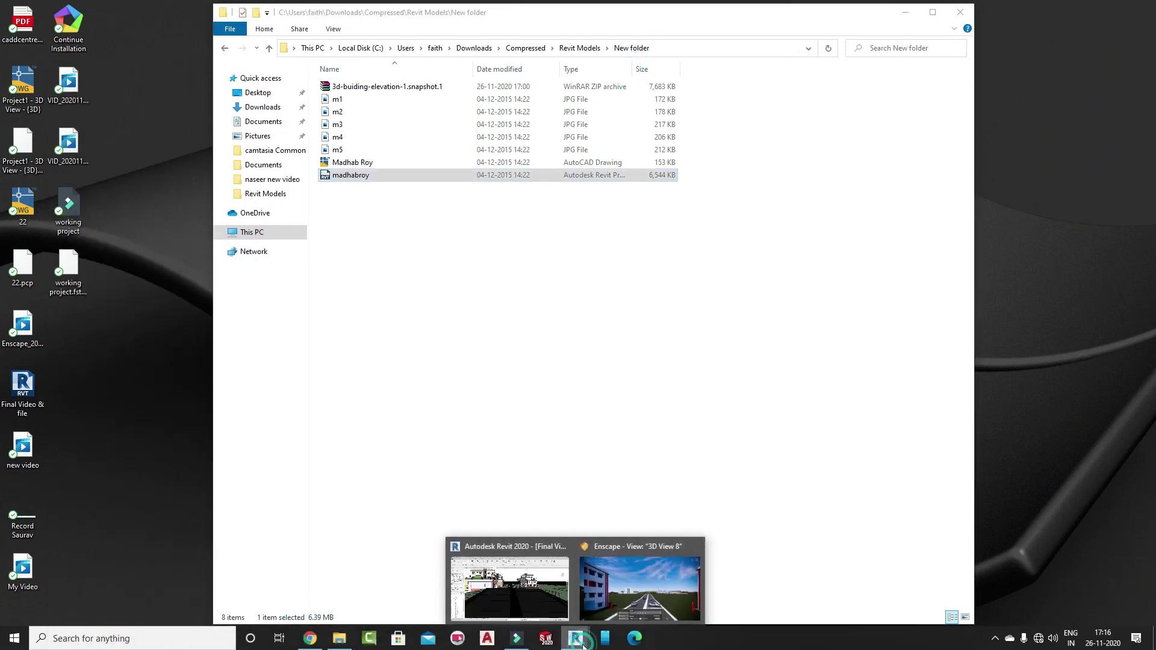
left_click(509, 581)
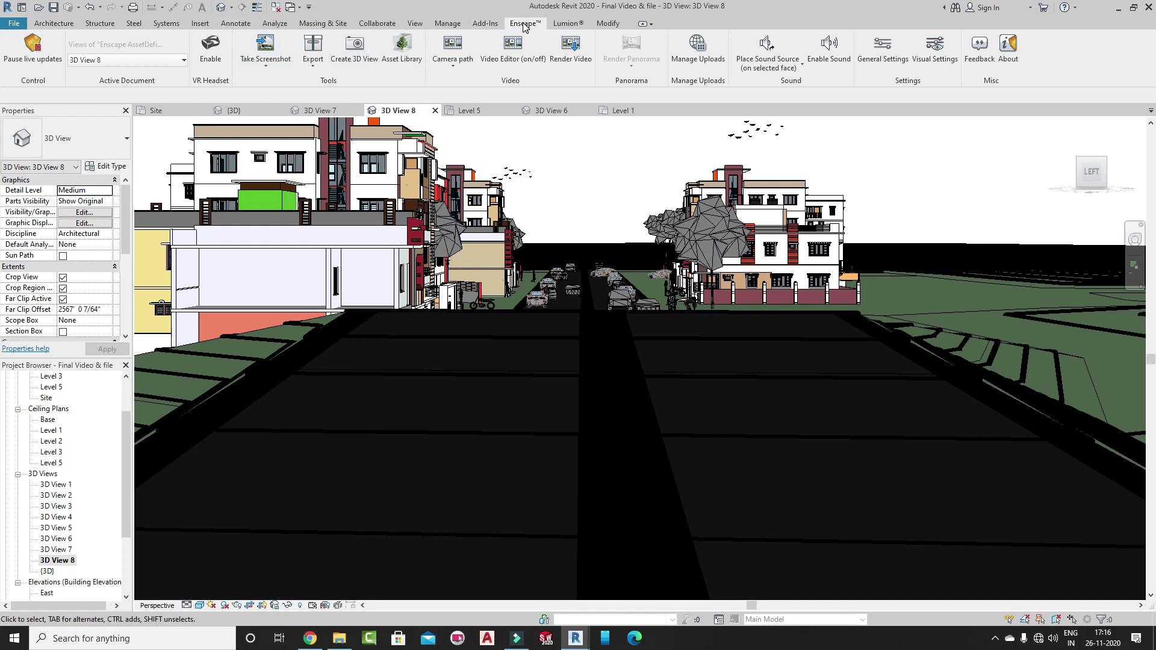
Render the walkthrough video as MP4 file '4k' in the Desktop folder
left_click(572, 65)
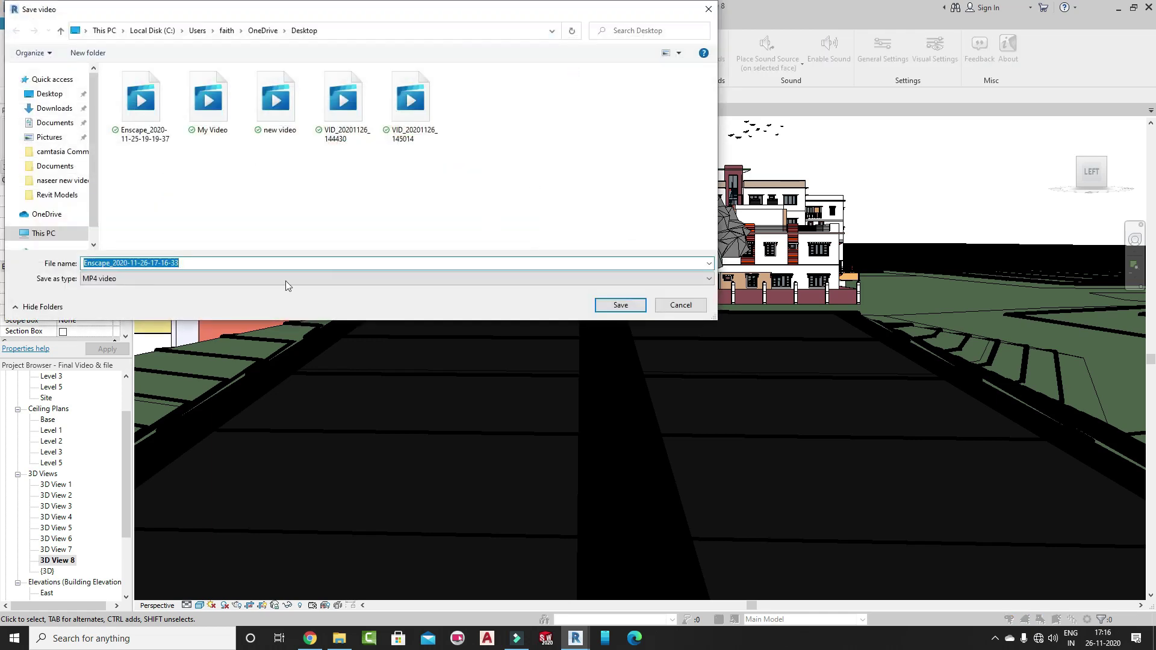
left_click(150, 283)
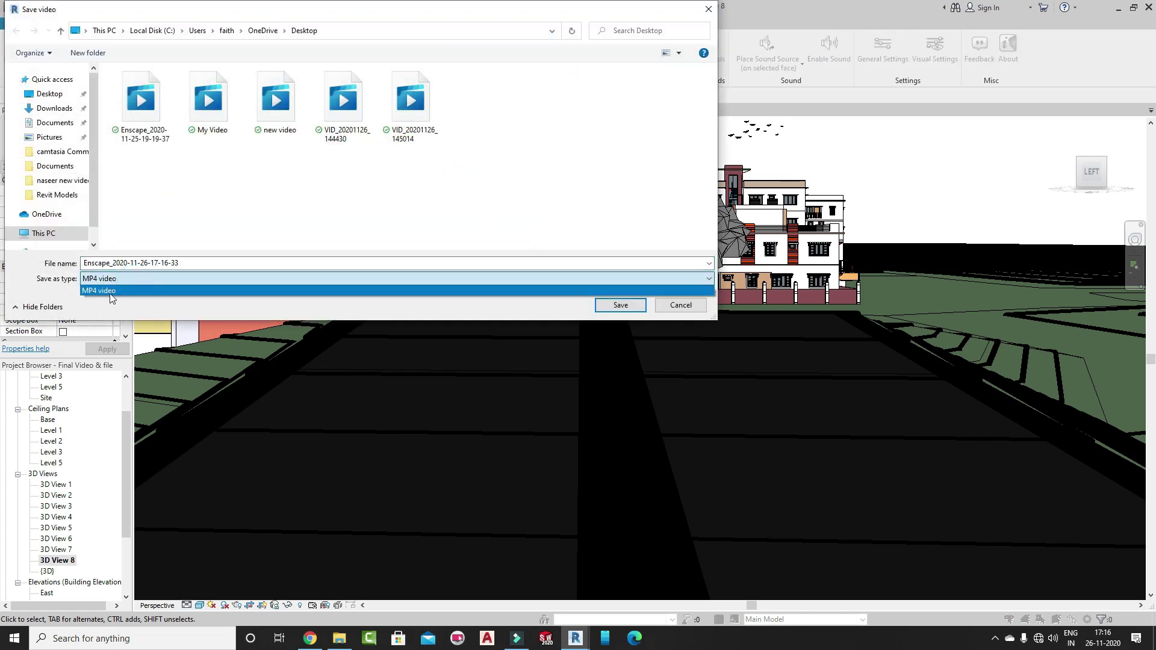
left_click(112, 294)
left_click(49, 96)
left_click(183, 263)
type("4k")
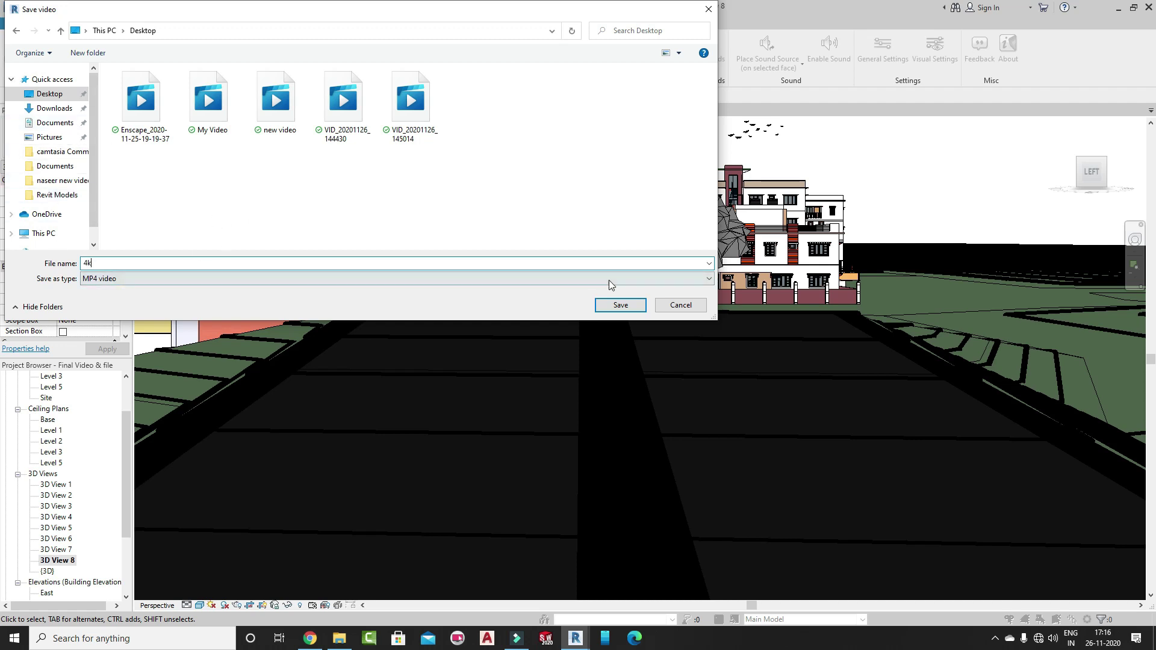
left_click(621, 305)
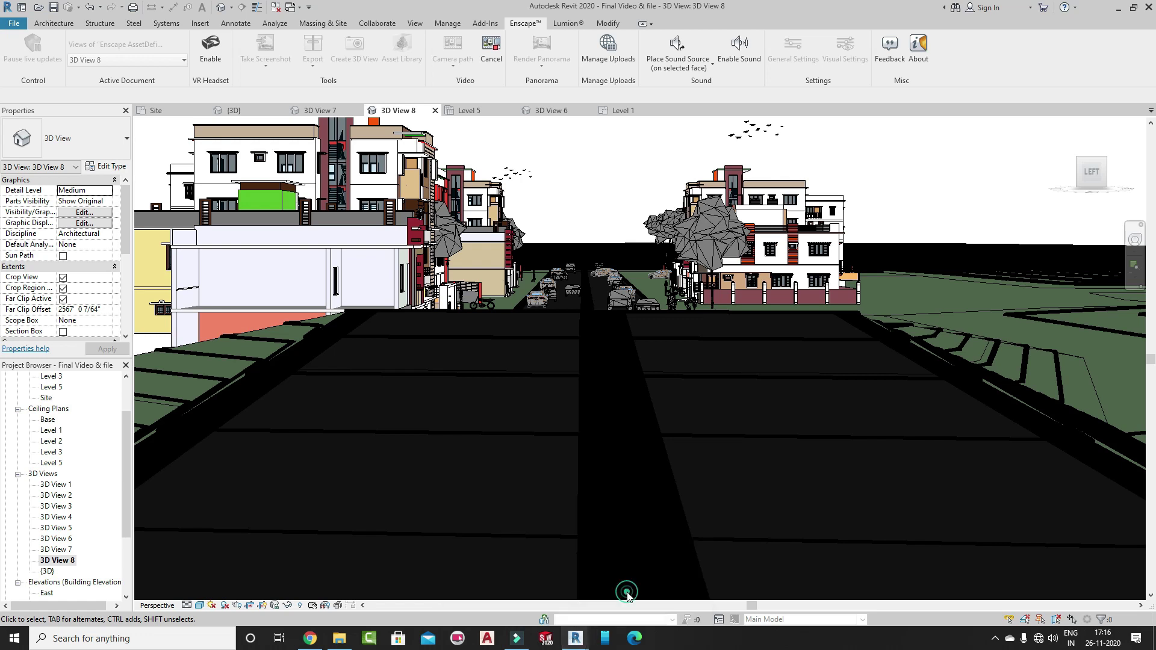
Check the Enscape Rendering Video window, then close it to return to Revit
left_click(644, 558)
mouse_move(575, 639)
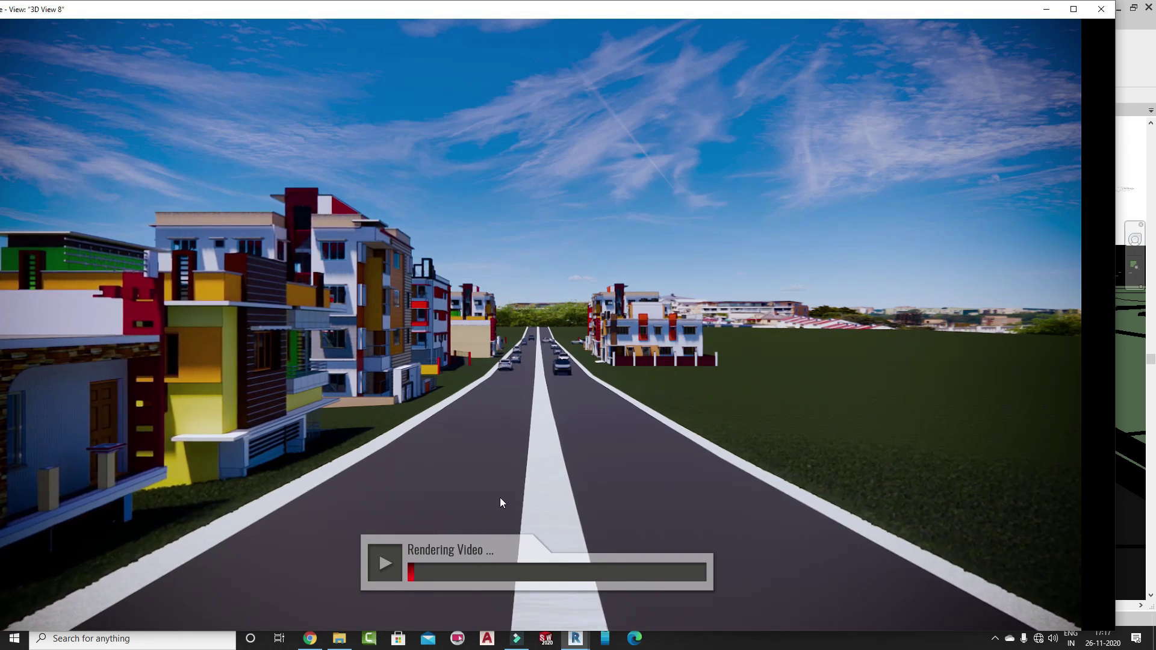
left_click(1101, 7)
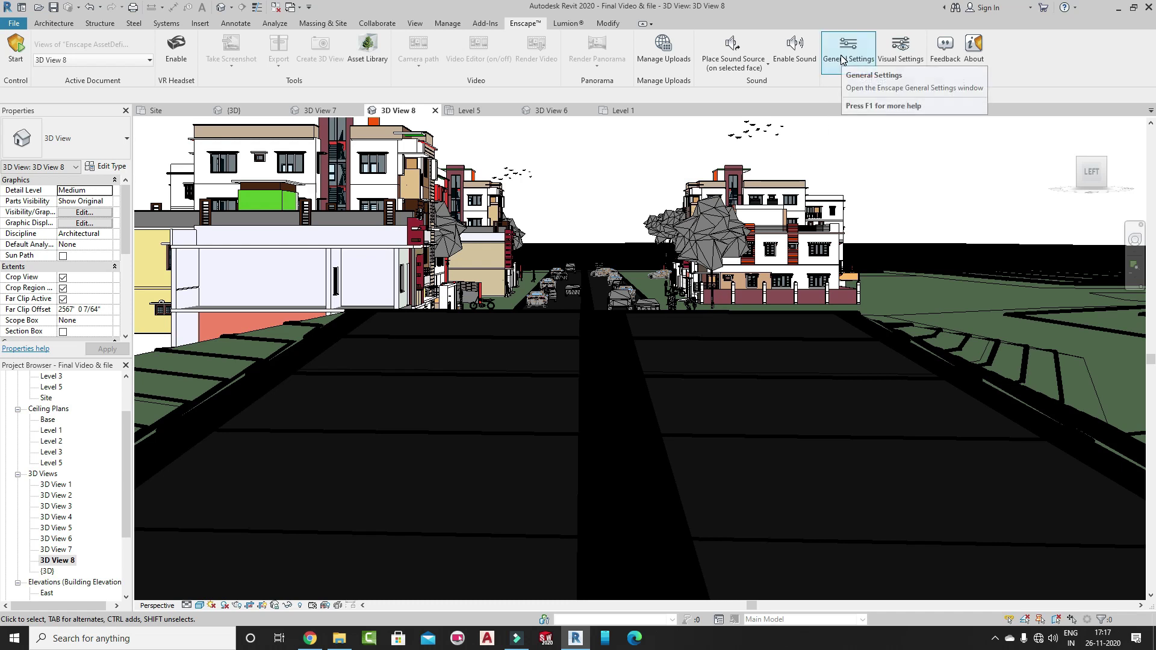
left_click(900, 49)
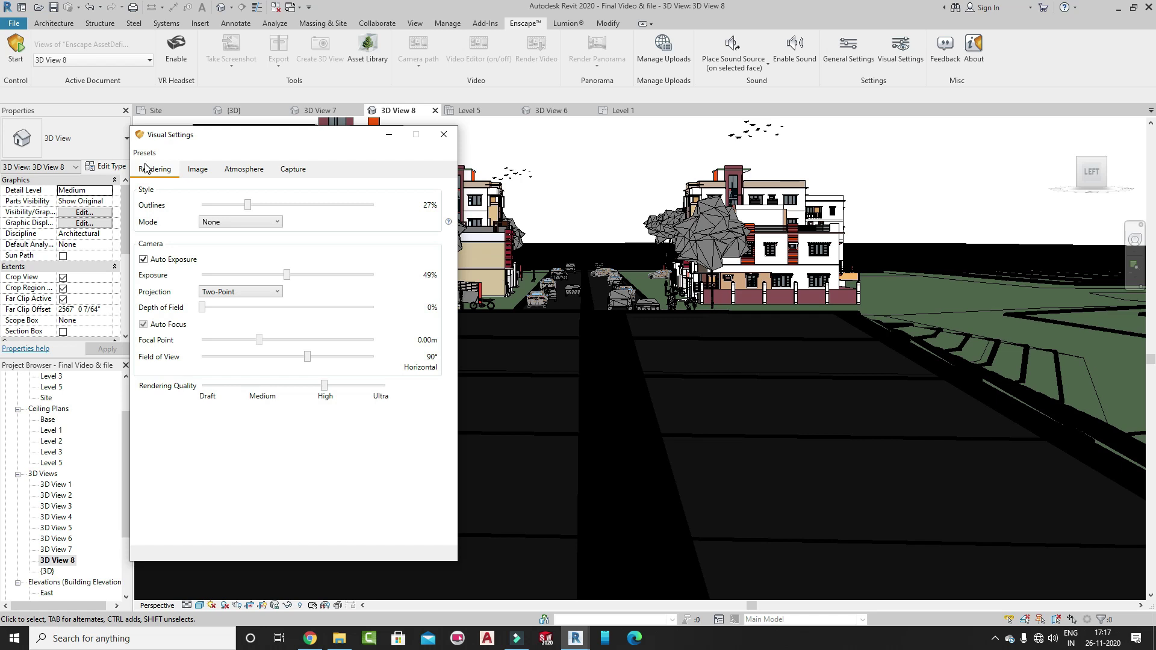
left_click(291, 171)
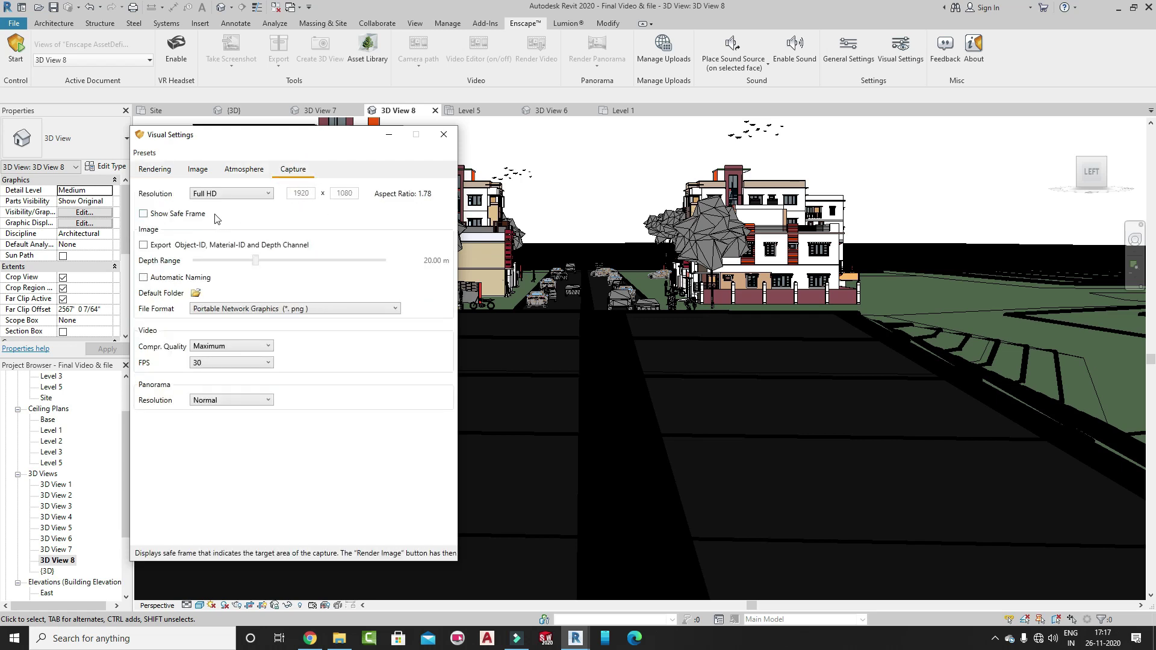
left_click(225, 193)
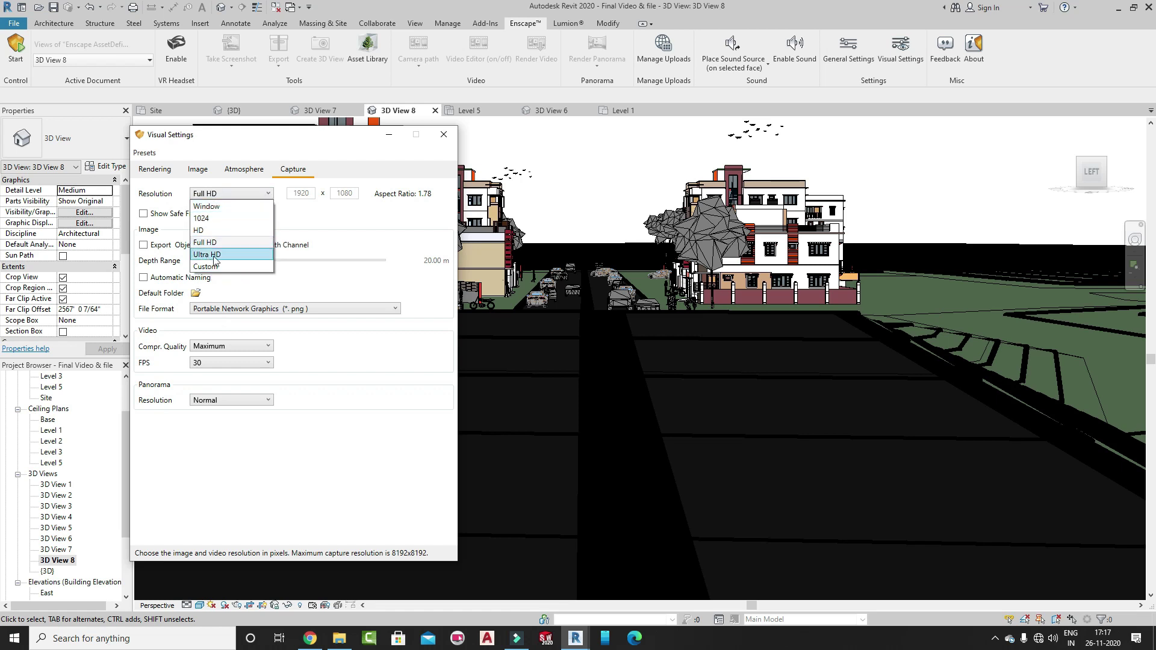
left_click(227, 244)
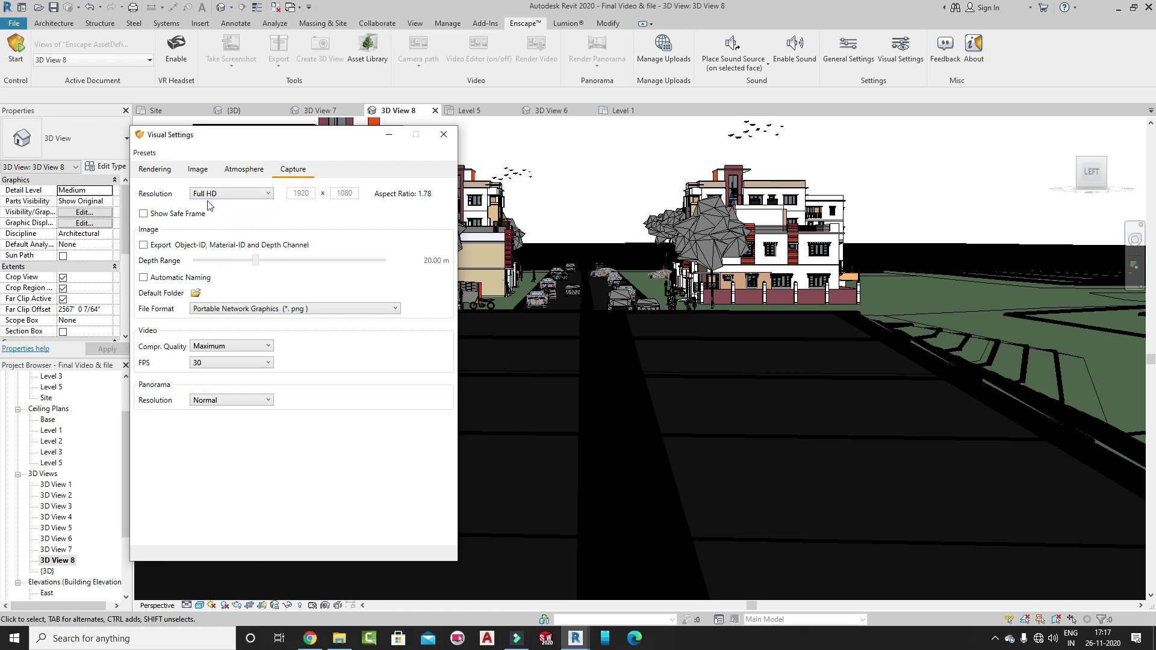
left_click(232, 195)
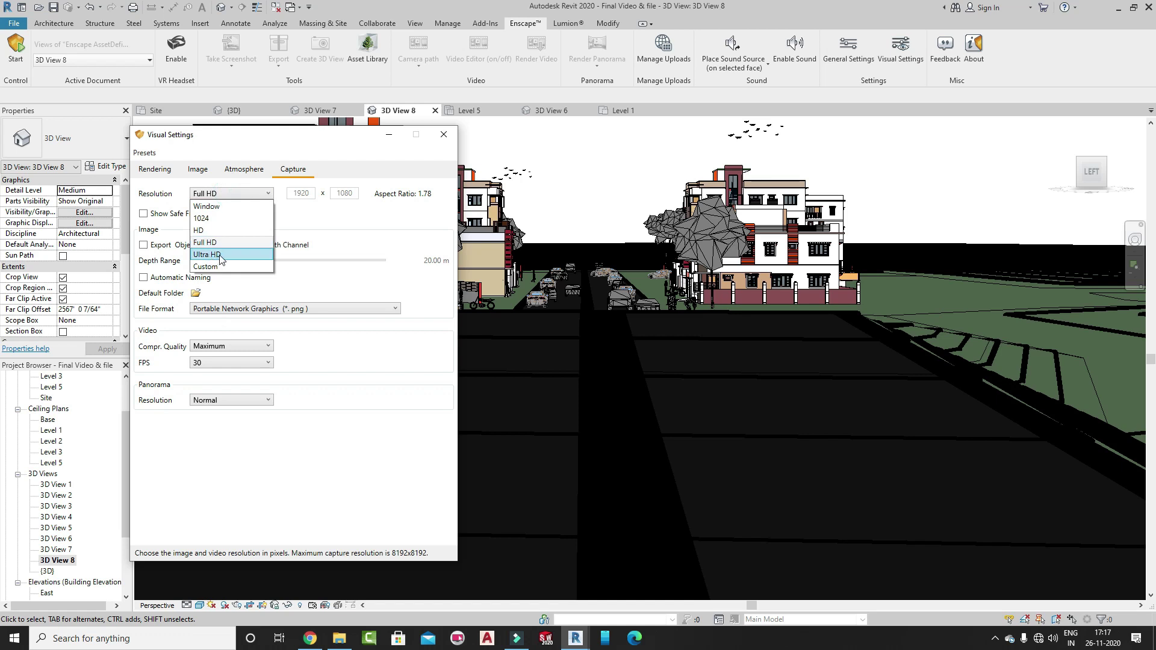
left_click(223, 255)
left_click(241, 194)
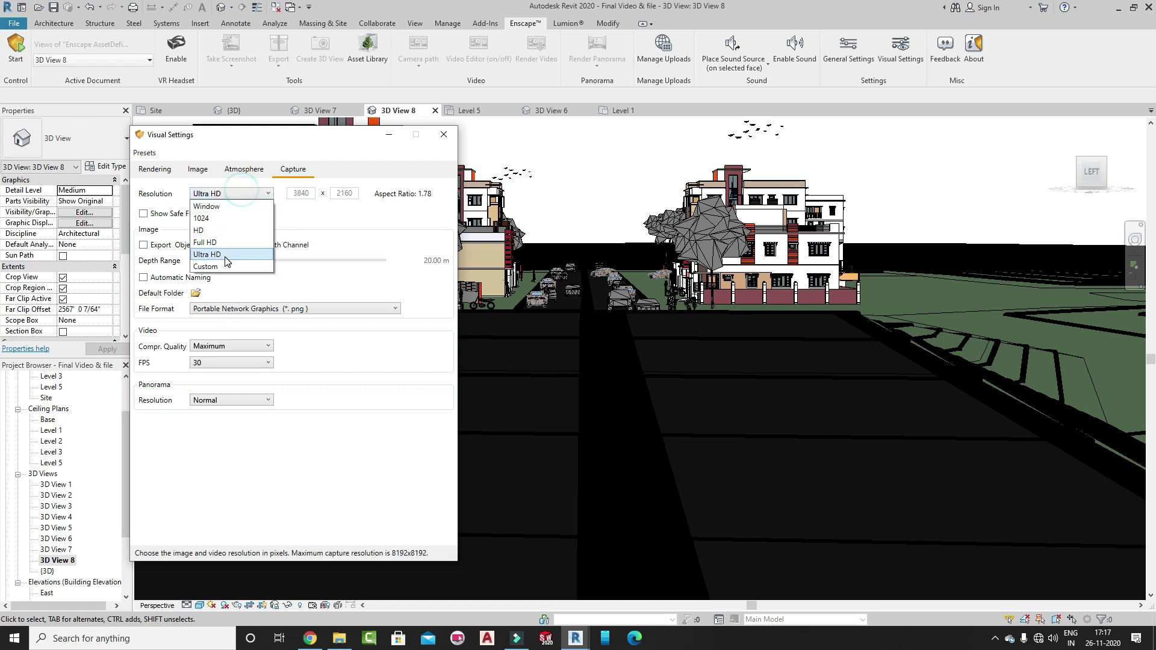
left_click(218, 245)
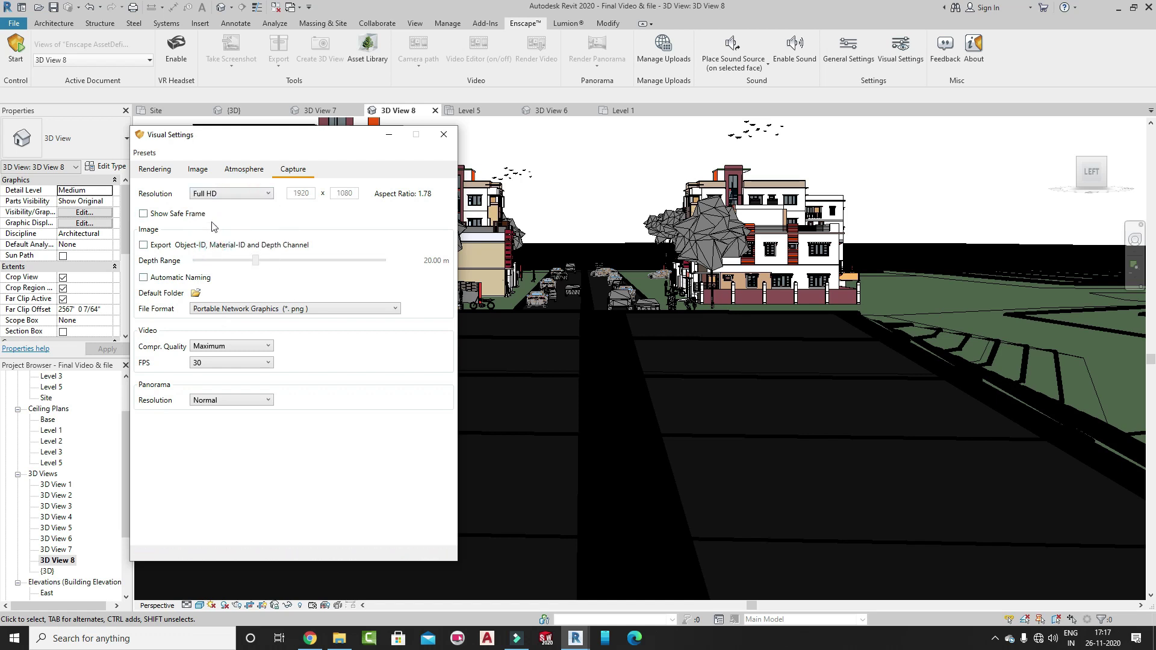
left_click(236, 193)
left_click(212, 242)
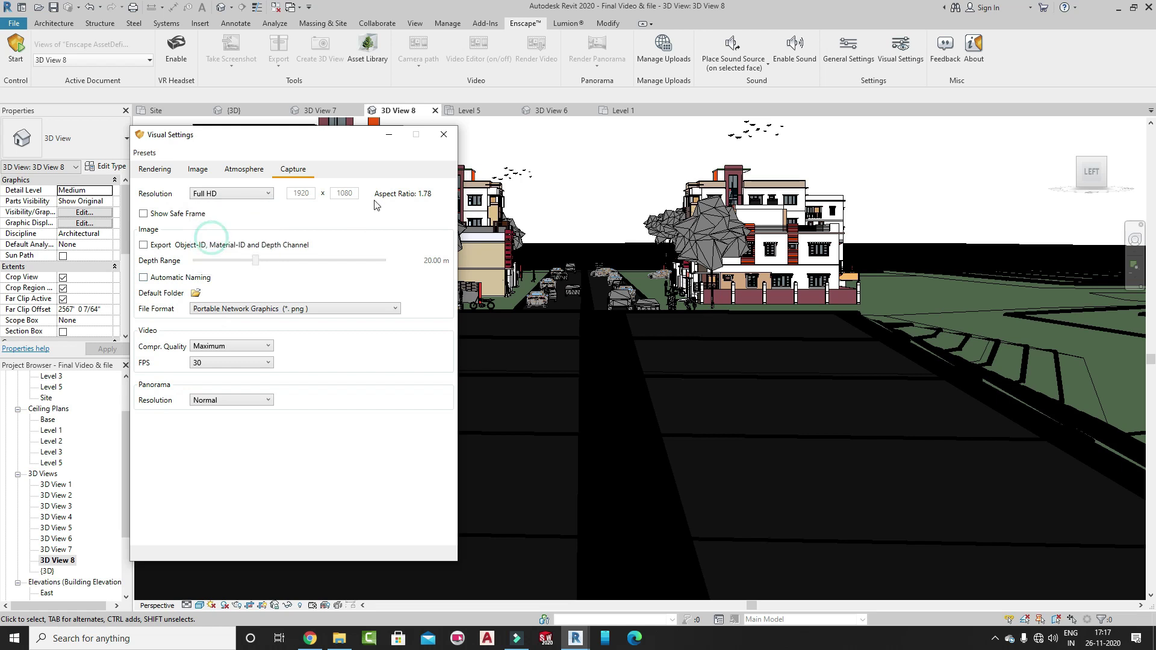
left_click(443, 136)
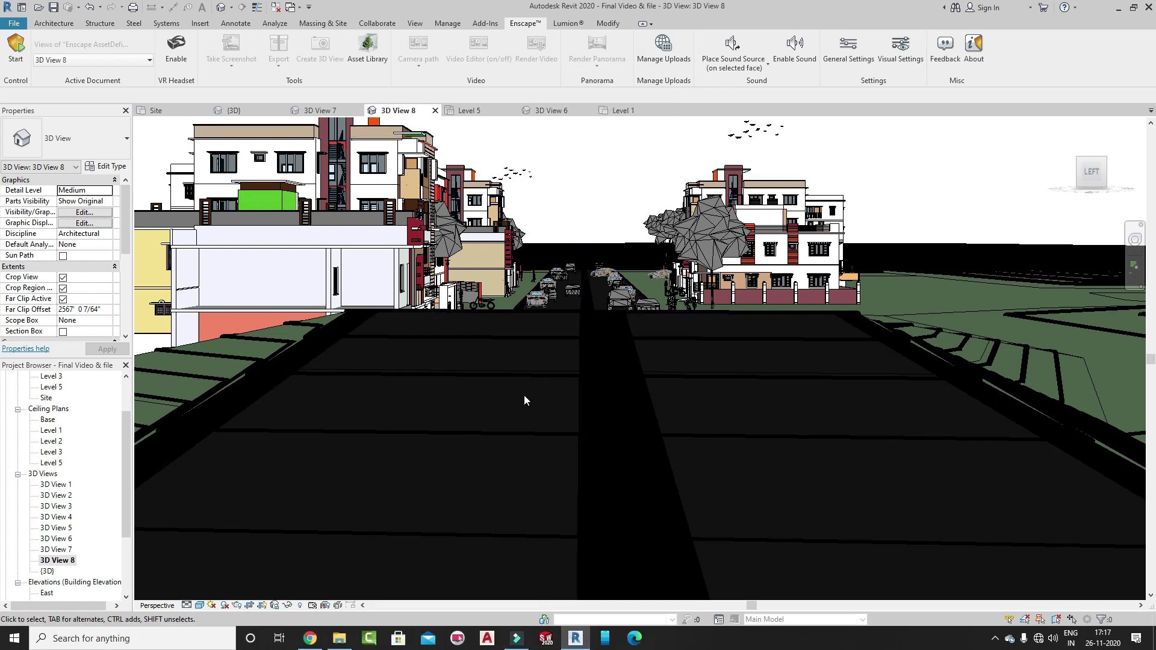
Pan the 3D view slightly along the street, then minimise Revit
middle_click_drag(533, 385, 535, 401)
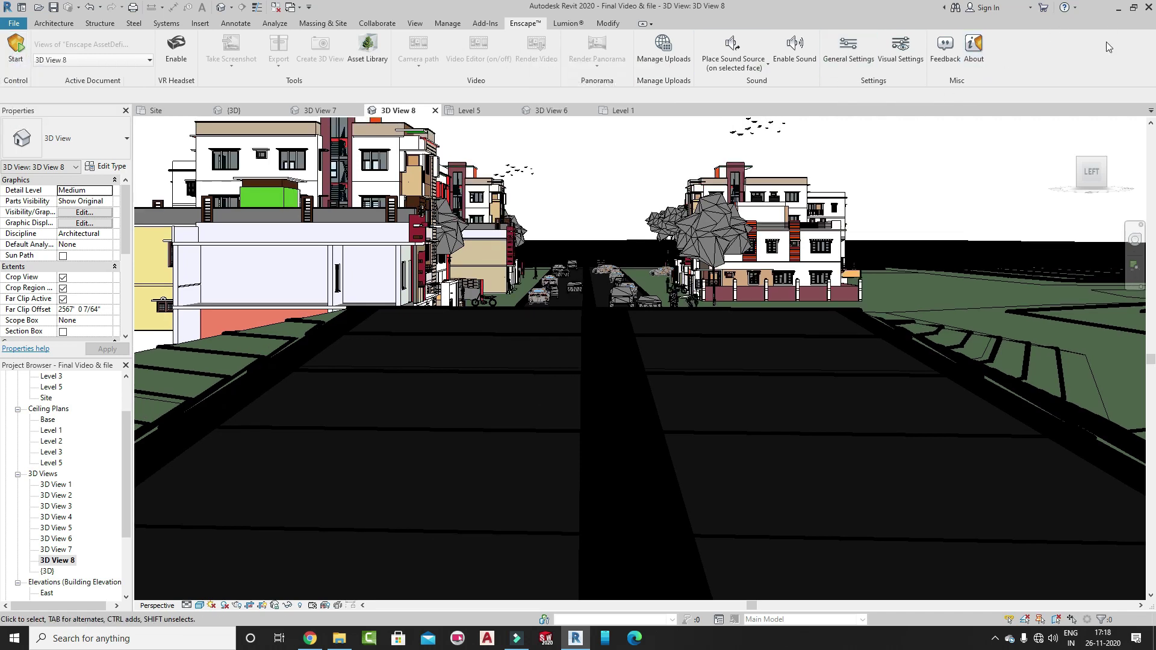
left_click(1117, 10)
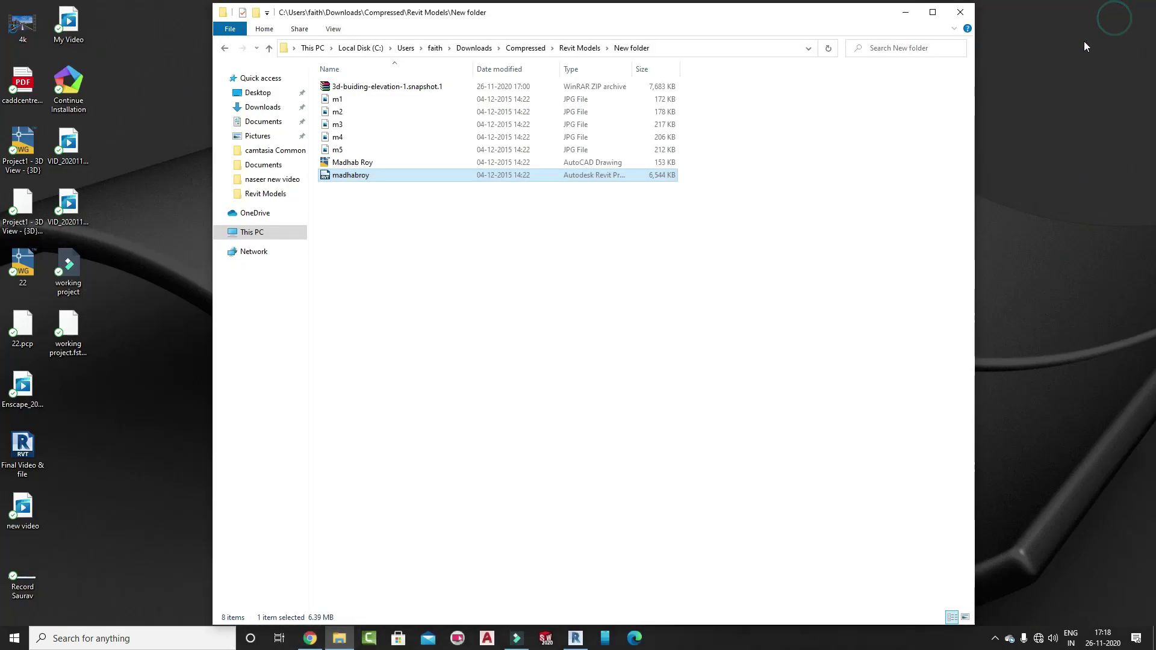
Play the new video in Windows Media Player, skip ahead to about 01:48, and pause
double_click(24, 509)
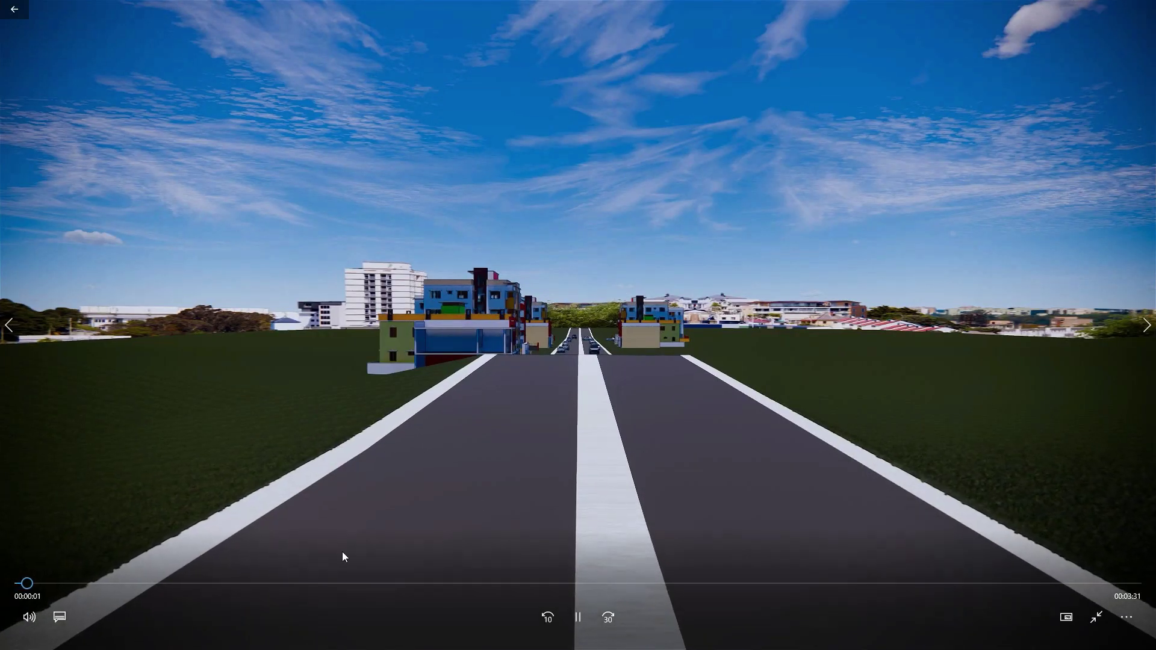
left_click(267, 586)
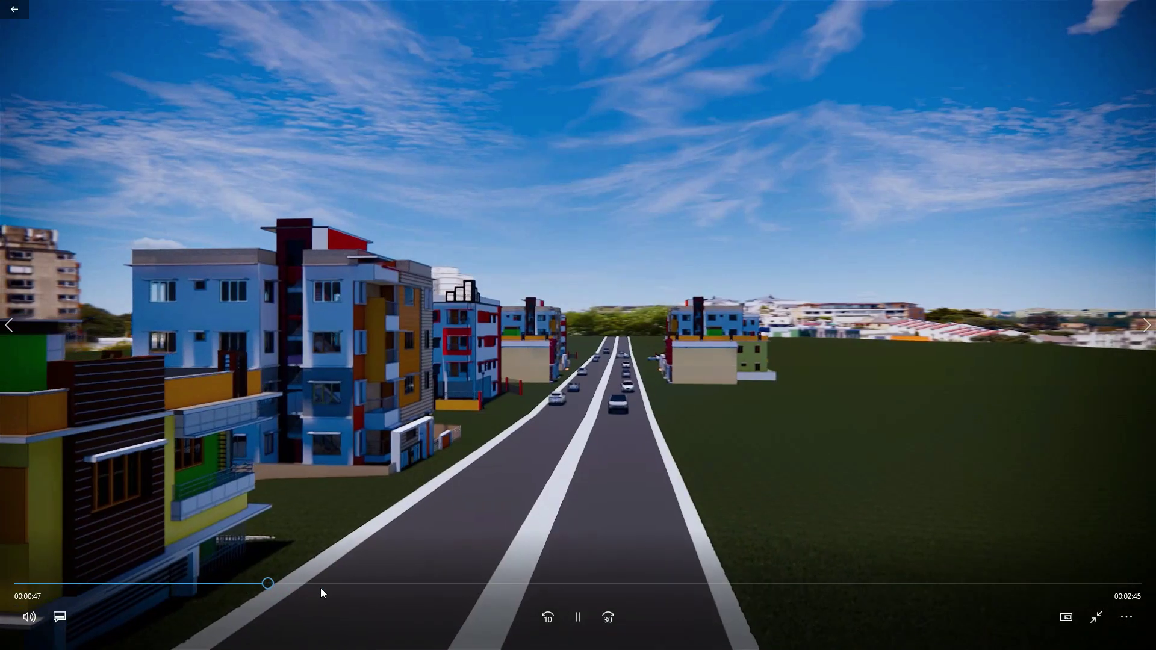
left_click(331, 587)
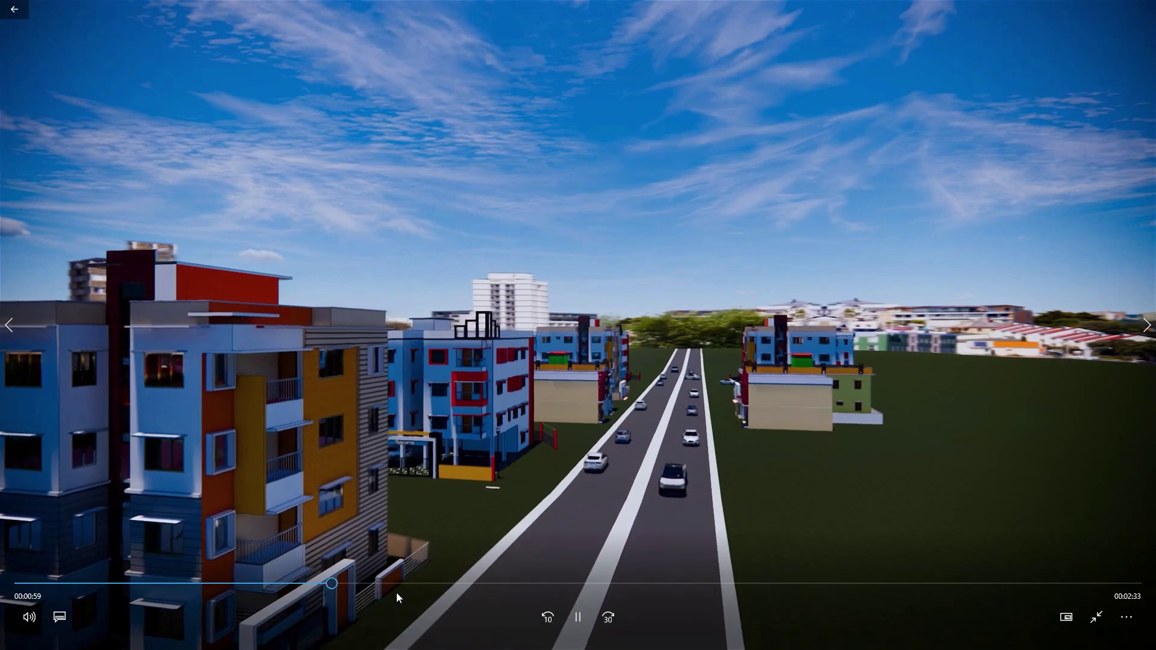
left_click(396, 591)
left_click(459, 584)
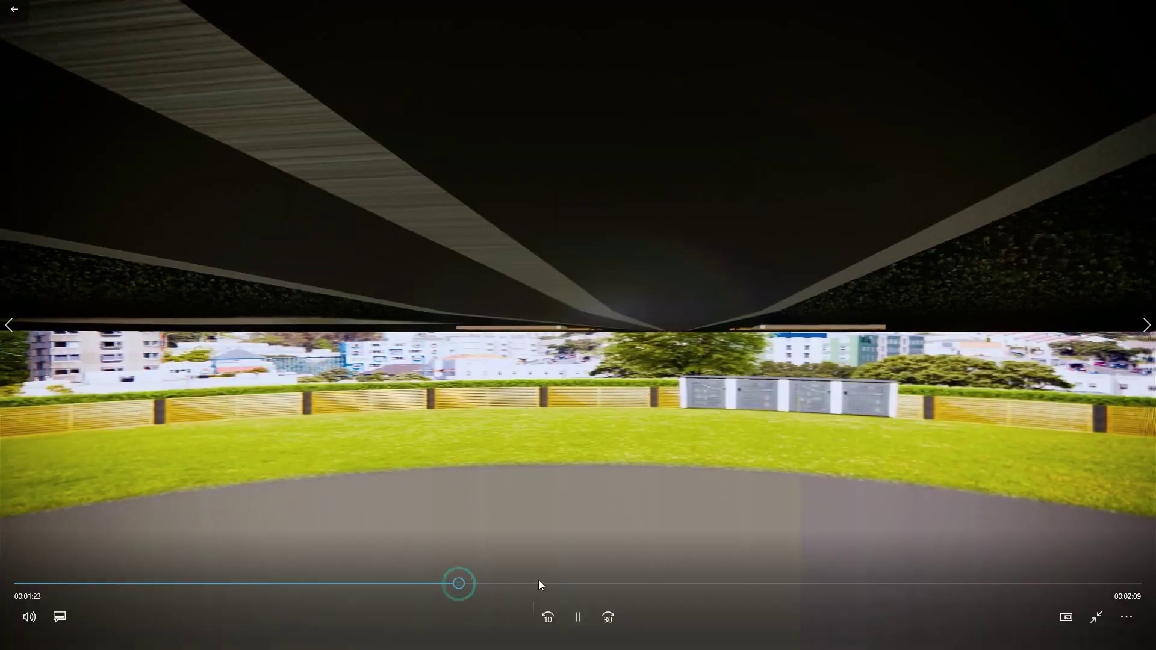
left_click(539, 583)
left_click(590, 582)
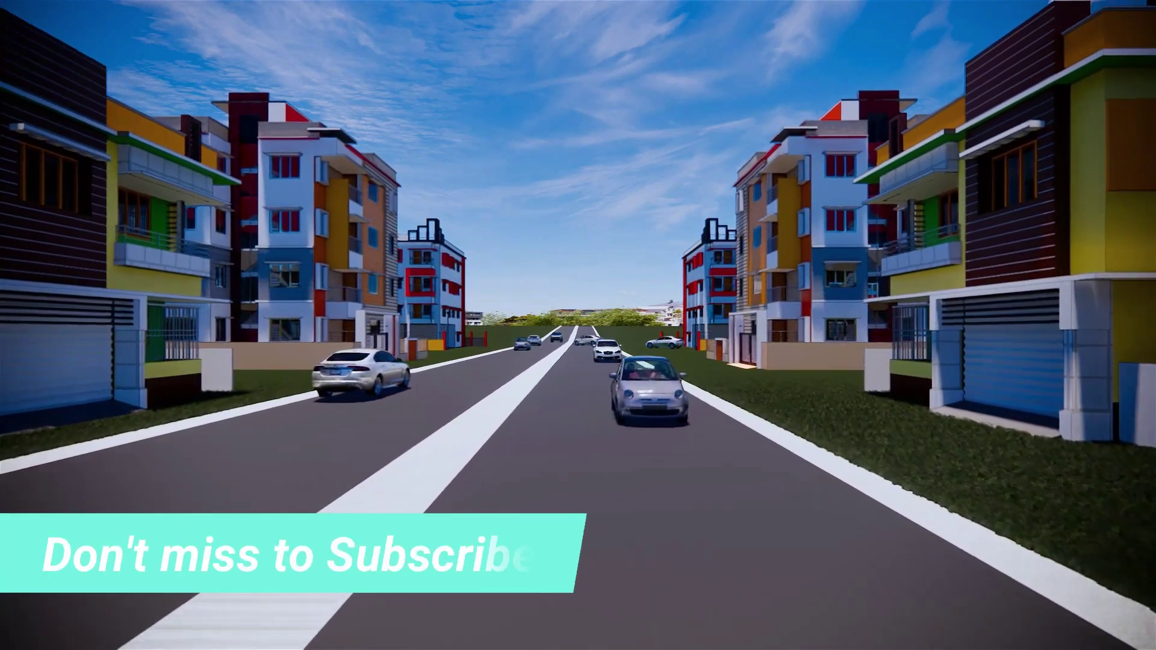
left_click(424, 350)
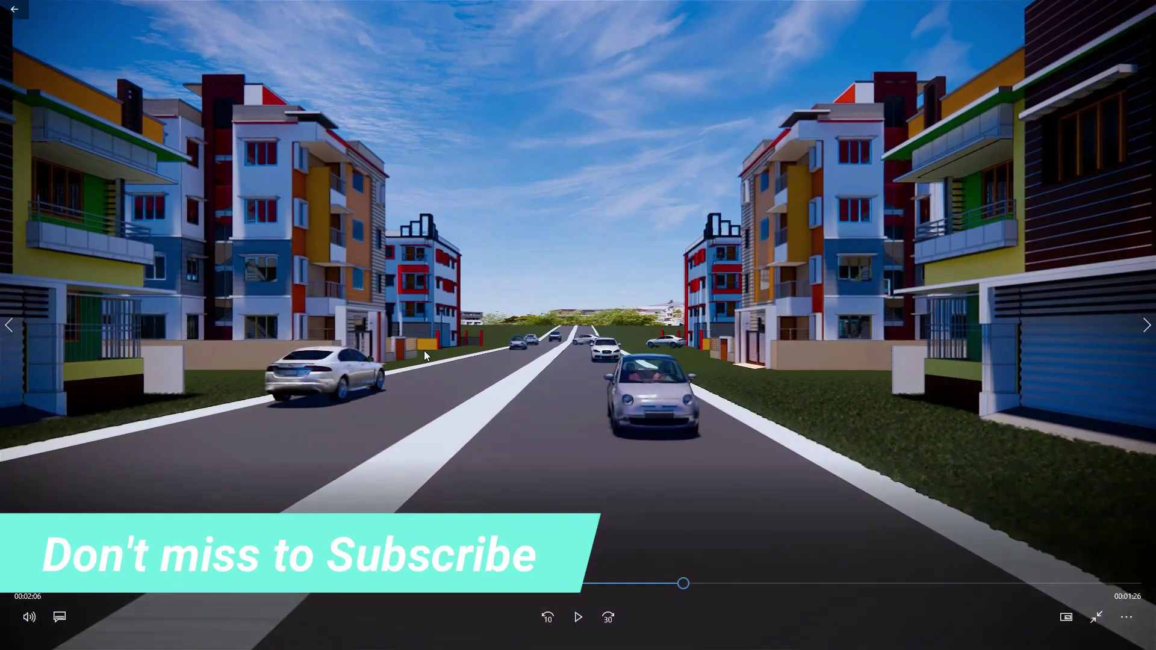